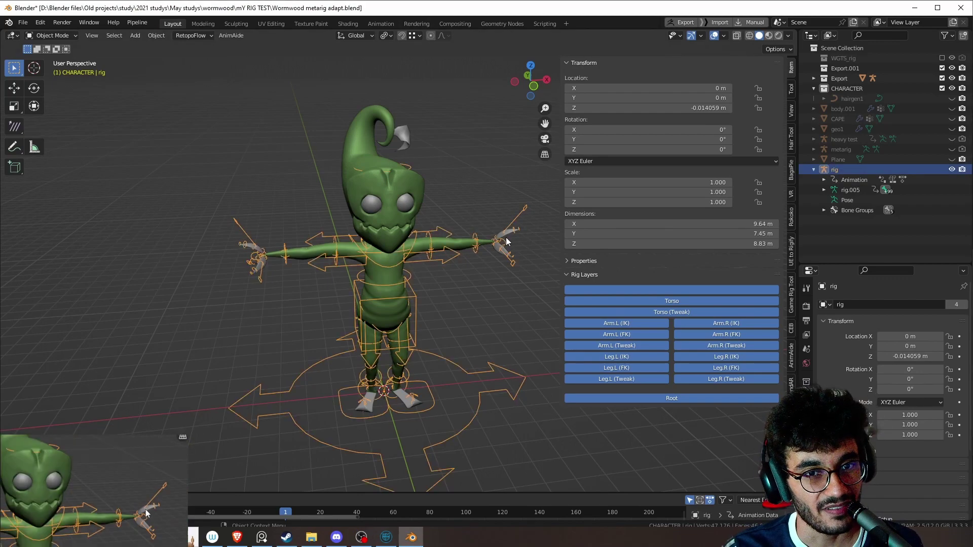
Step: Try moving the left hand IK control in Pose Mode to test how the arm follows
key("ctrl+Tab")
middle_click_drag(527, 284, 474, 300)
key("g")
right_click(493, 287)
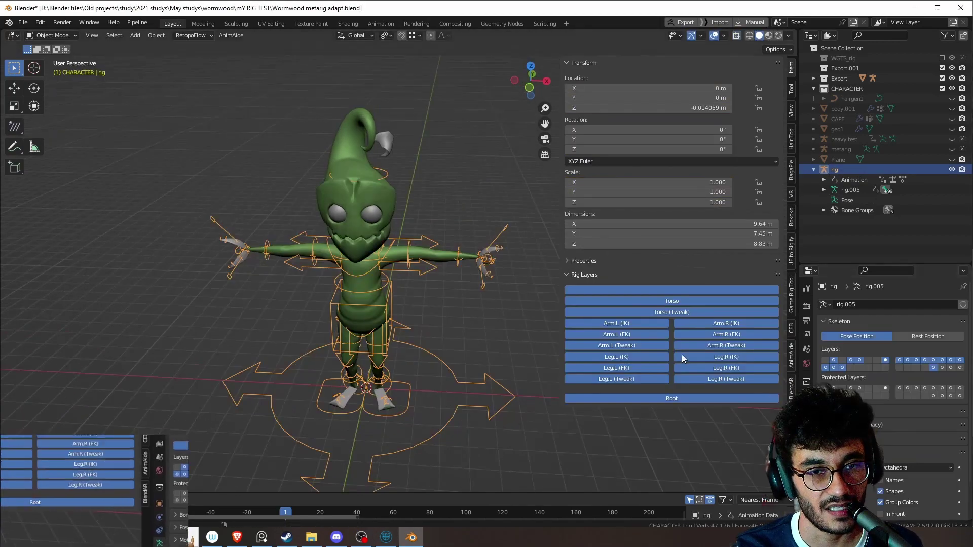
middle_click_drag(376, 273, 400, 274)
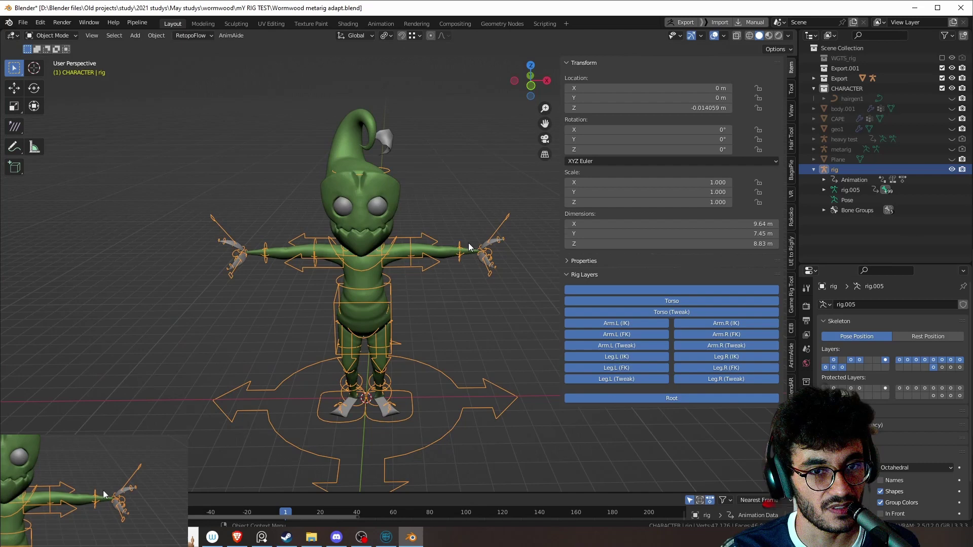
key("ctrl+Tab")
left_click(484, 279)
key("g")
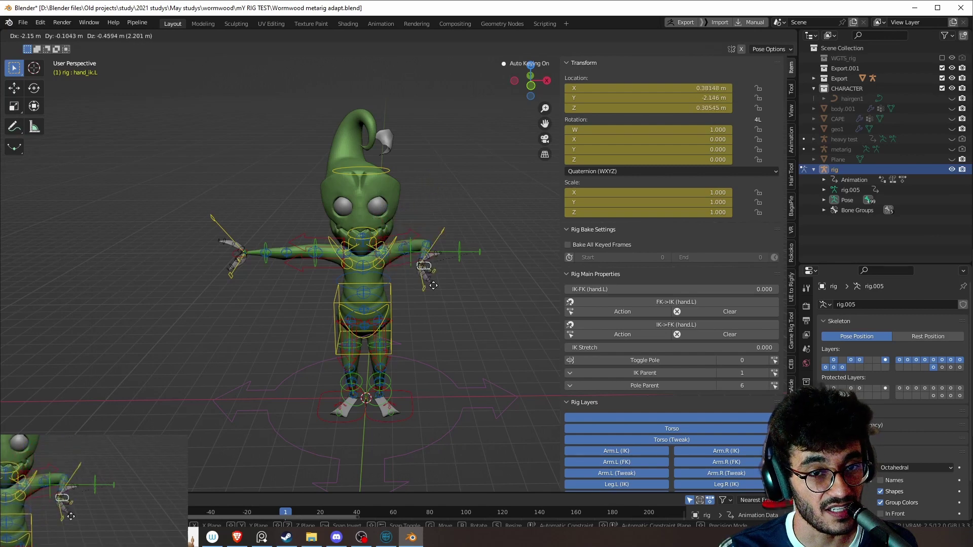
key("Escape")
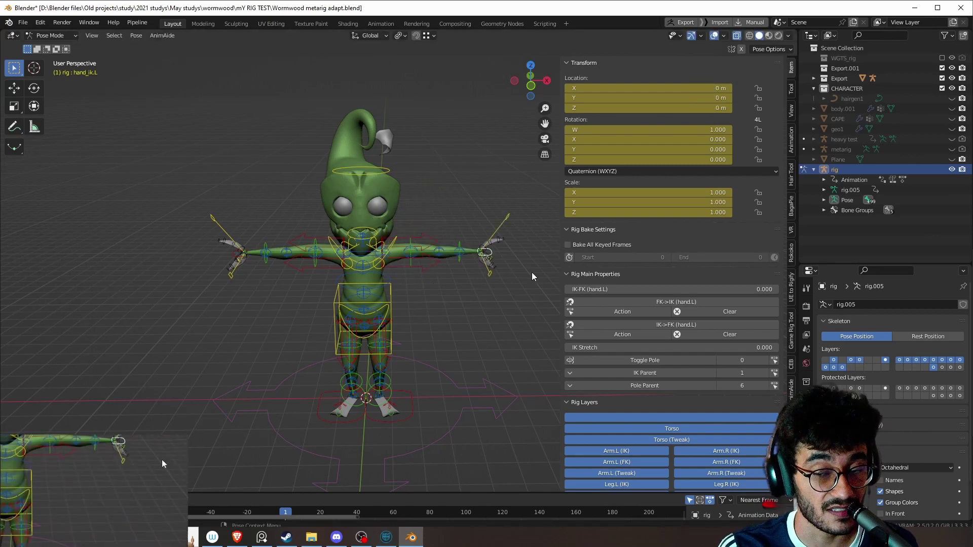
Step: Switch the rig to Edit Mode, turn on X-ray and show only the deform bone layer
key("Tab")
middle_click_drag(478, 335, 470, 323)
key("alt+z")
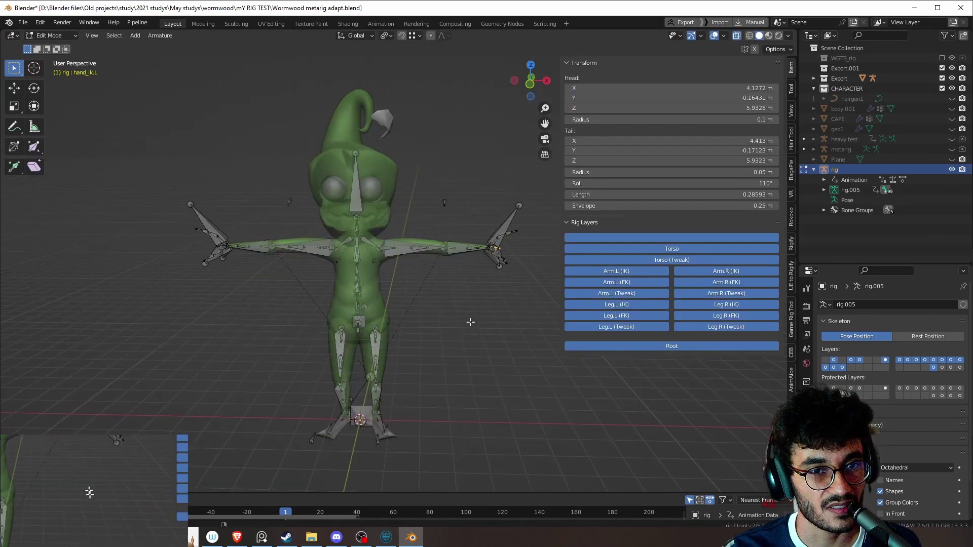
left_click(941, 367)
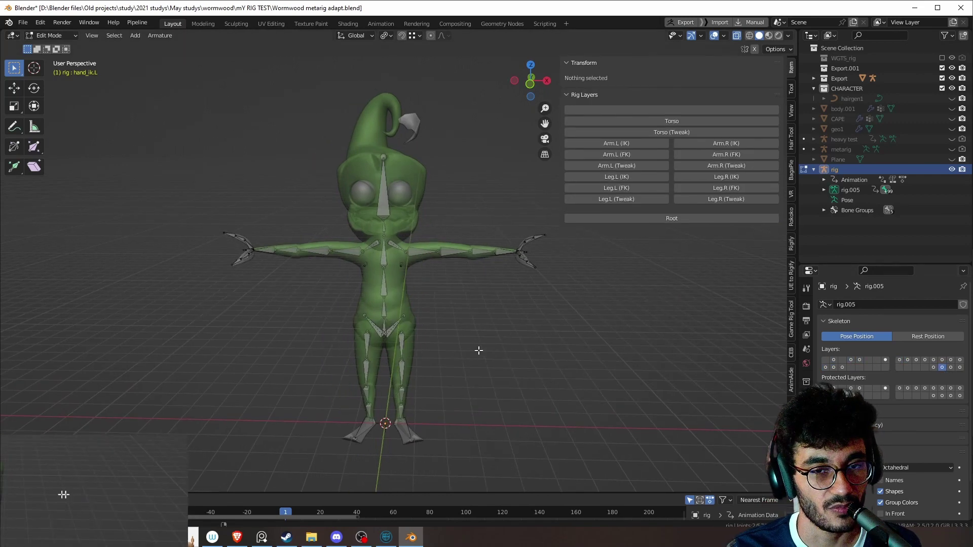
scroll(478, 348, "up", 2)
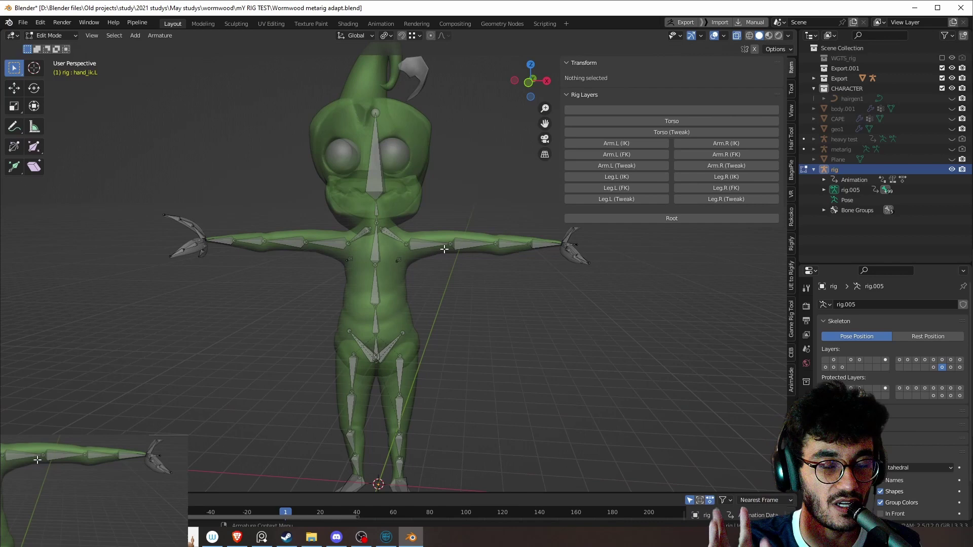
middle_click_drag(471, 274, 476, 283)
Step: Examine the bone constraints of the left upper arm's second deform bone in Pose Mode
key("Tab")
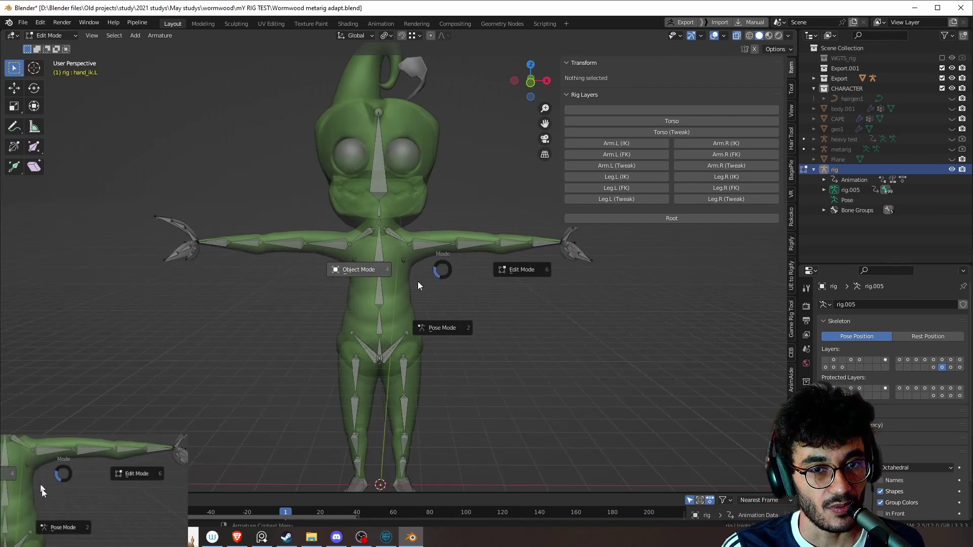
left_click(447, 325)
middle_click_drag(472, 326, 497, 312)
left_click(456, 247)
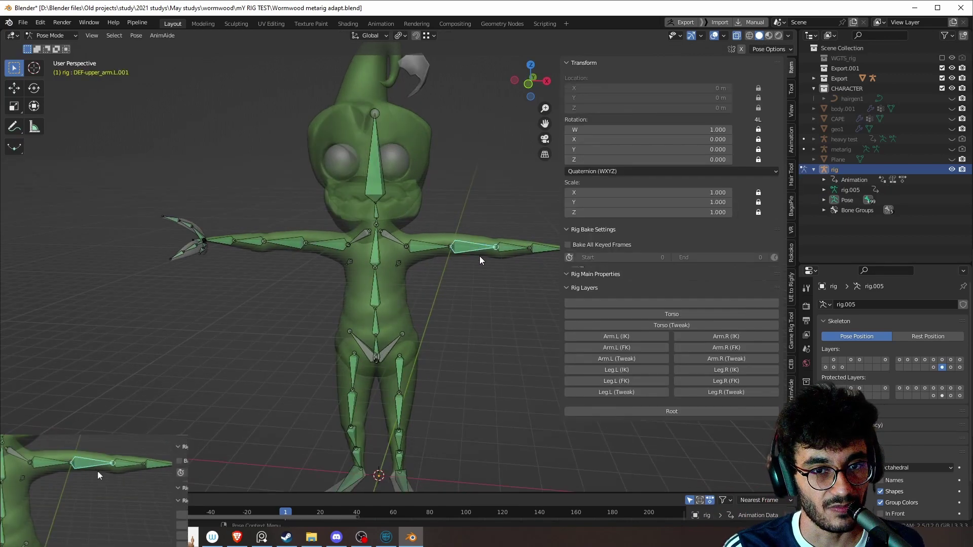
left_click(806, 470)
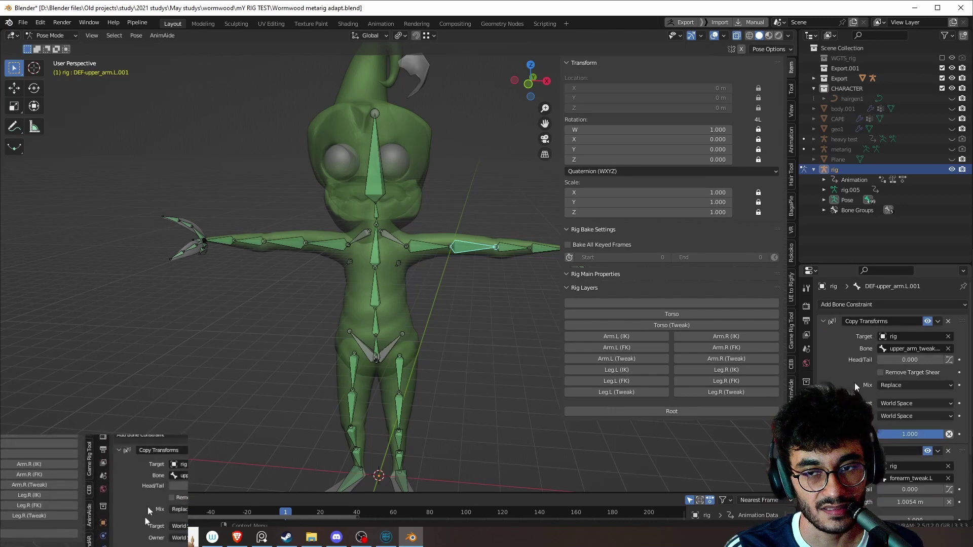
scroll(843, 325, "down", 3)
scroll(843, 323, "down", 4)
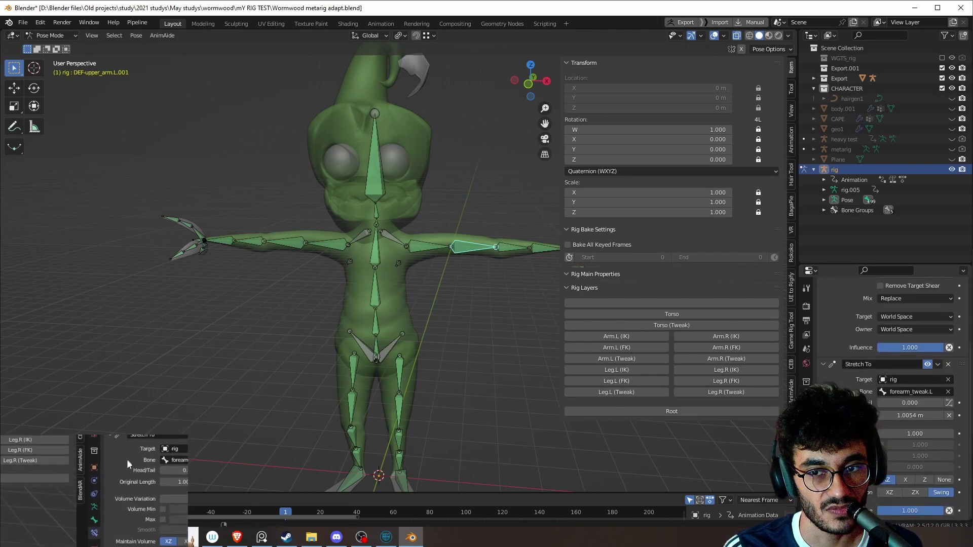
Step: Show the Arm.L (FK), Arm.R (FK) and Arm.R (Tweak) layers and try rotating the left upper arm FK control
key("ctrl+Tab")
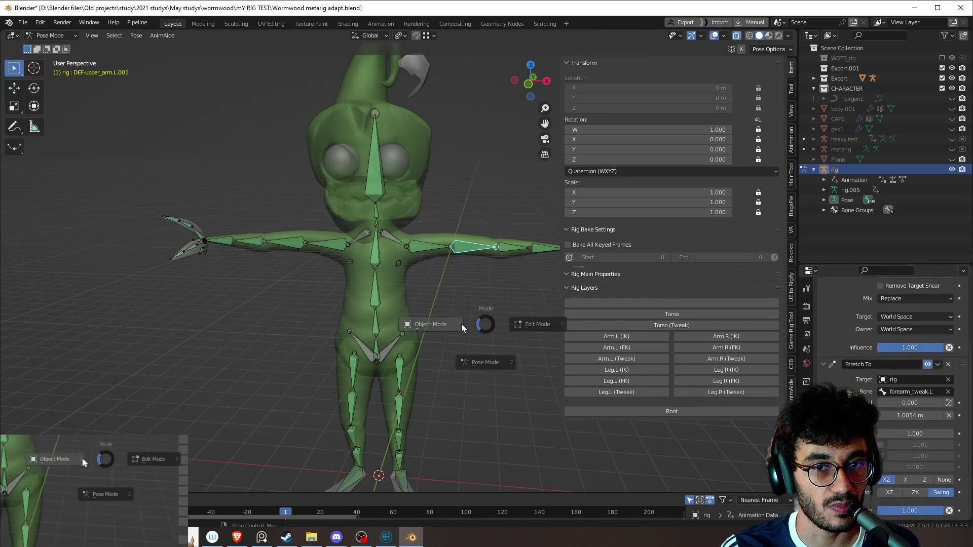
left_click(475, 390)
left_click(536, 339)
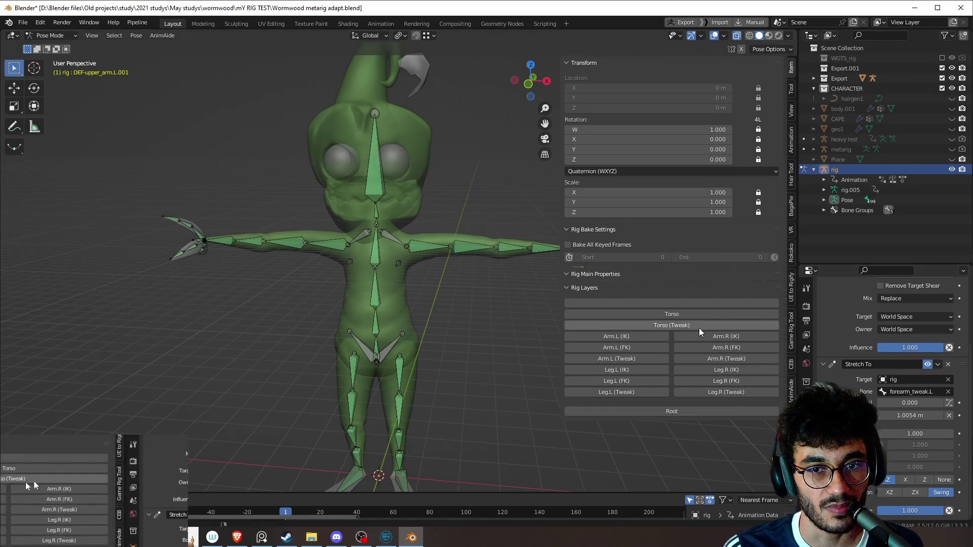
left_click(617, 347)
left_click(726, 358)
left_click(726, 347)
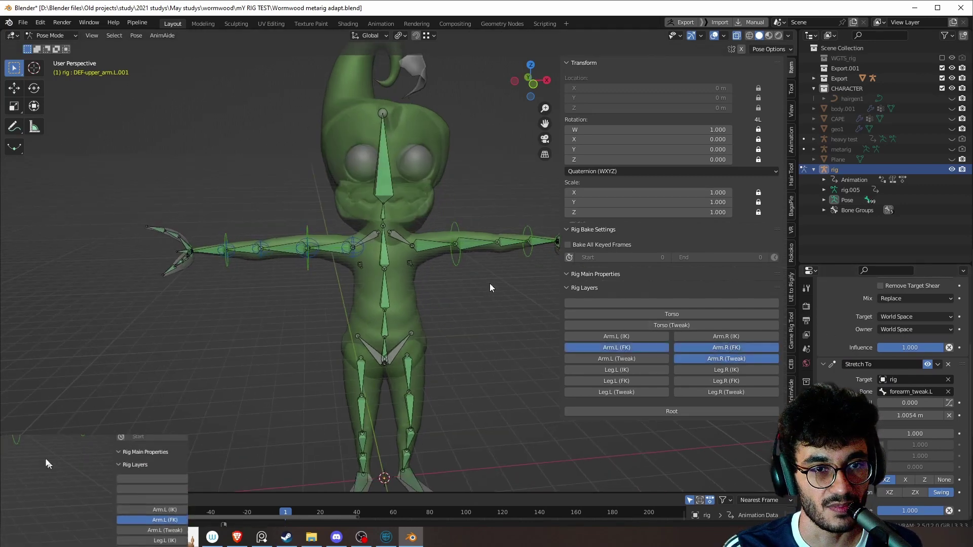
left_click(493, 256)
key("r")
key("Escape")
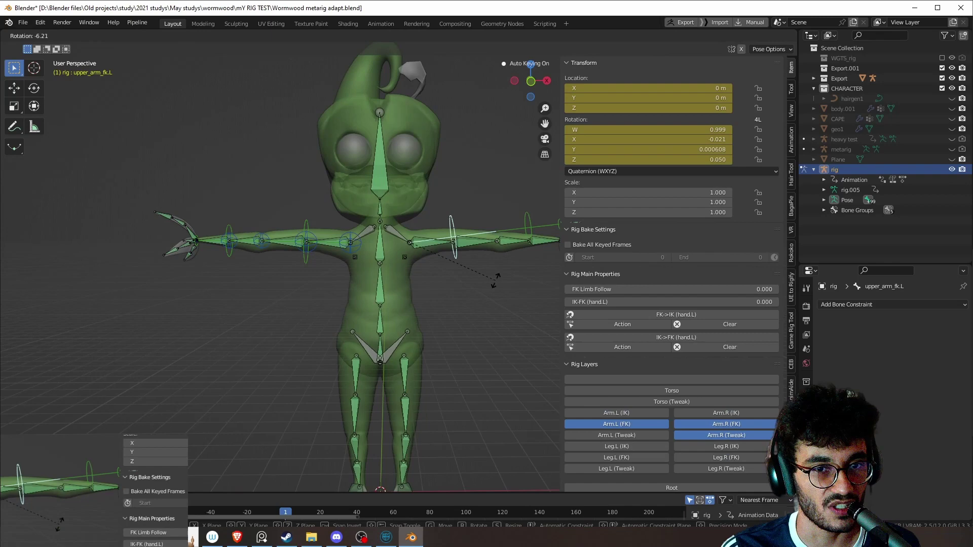
Step: In Edit Mode, make all of the rig's bone layers visible except the deform bone layer
key("Tab")
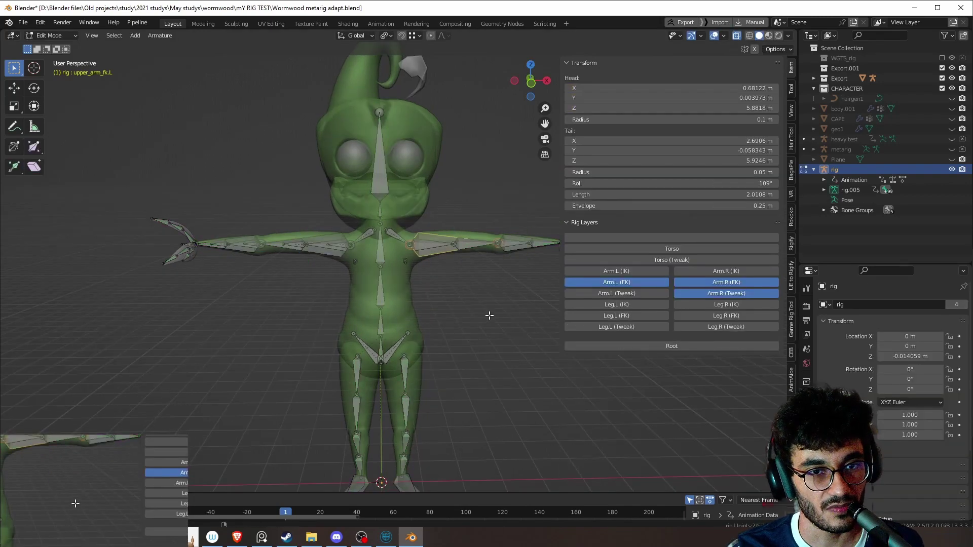
left_click(806, 437)
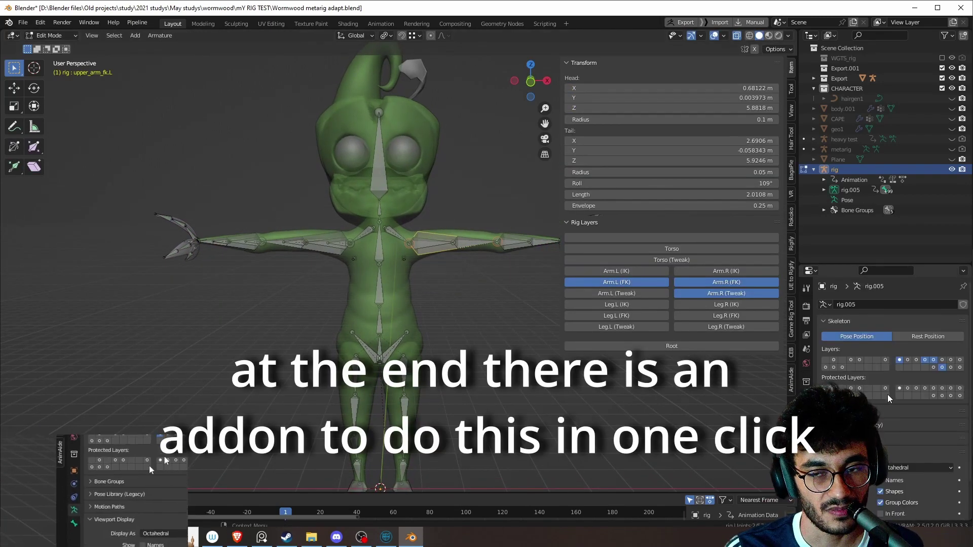
left_click(942, 369)
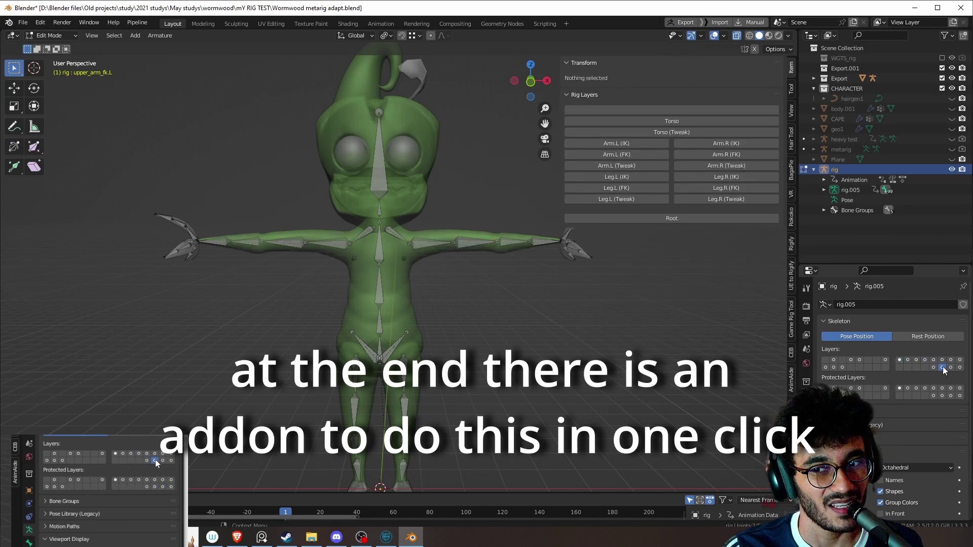
left_click(933, 367, "shift")
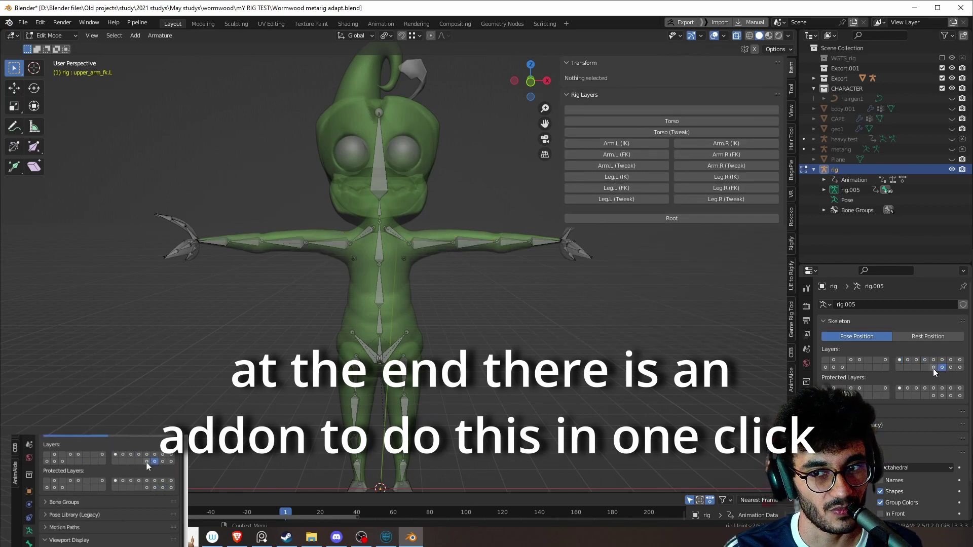
left_click(950, 367, "shift")
left_click(959, 369, "shift")
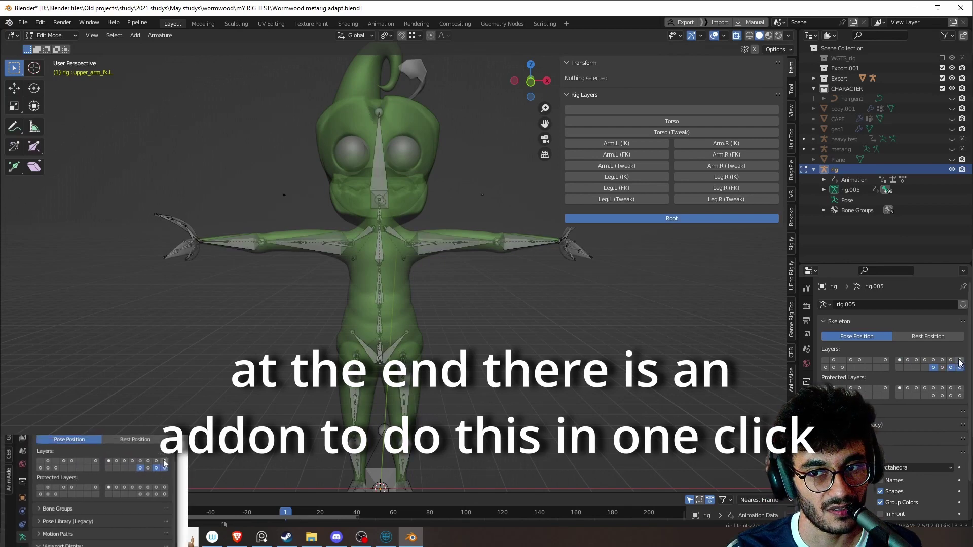
left_click_drag(959, 360, 826, 368, "shift")
Step: Delete all the visible non-deform bones and show only the deform bone layer
key("a")
key("x")
left_click(411, 369)
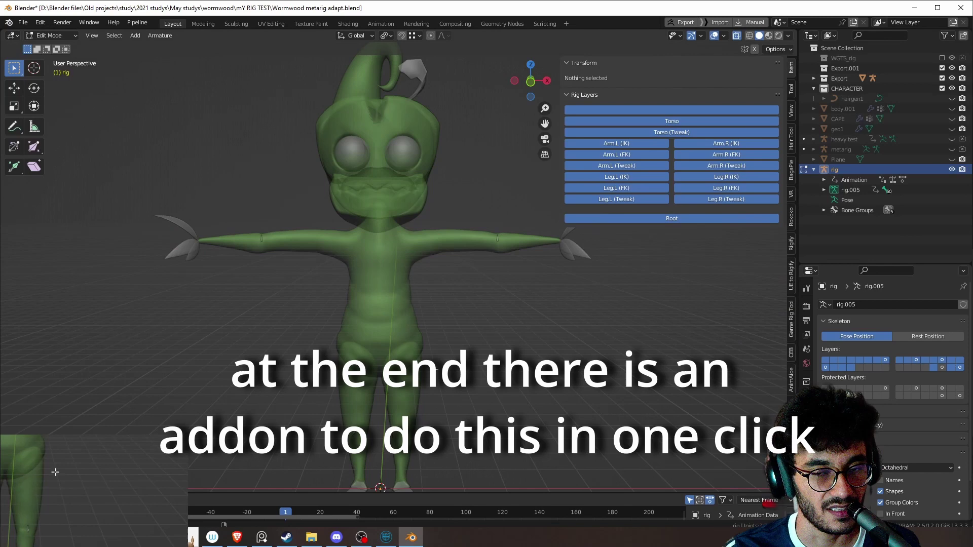
left_click(941, 367)
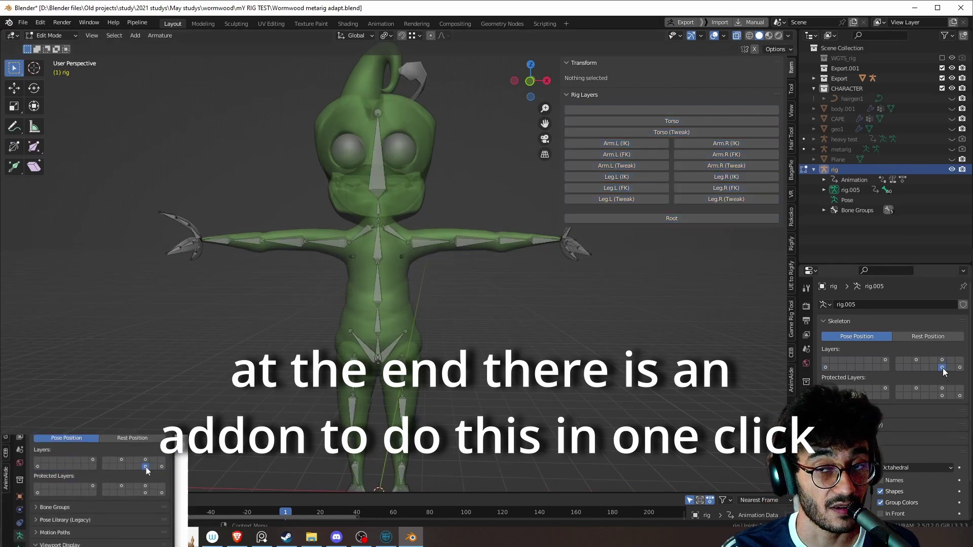
middle_click_drag(523, 329, 522, 350)
Step: Save the file under the new name TUTORIAL.blend in the same folder
key("ctrl+s")
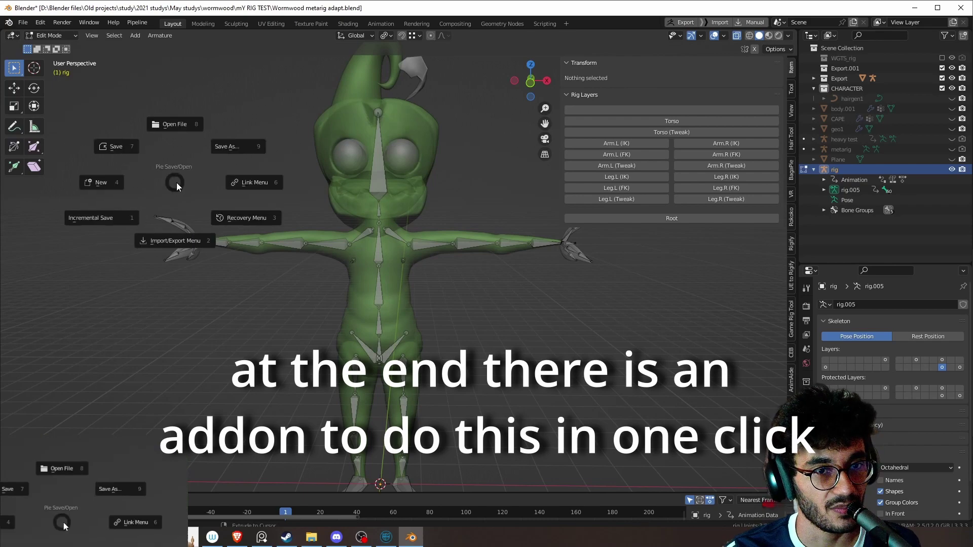
left_click(233, 149)
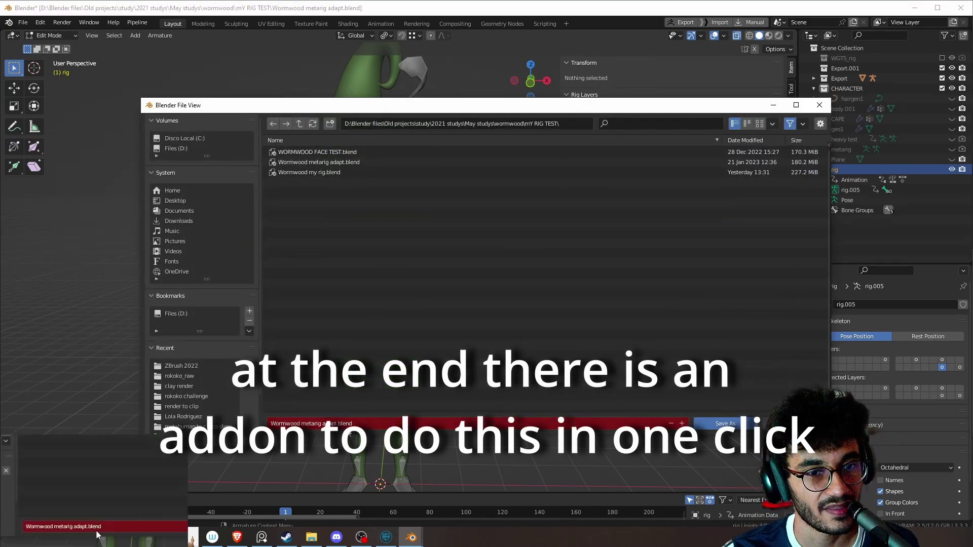
left_click(376, 424)
type("TUTORIAL")
key("Return")
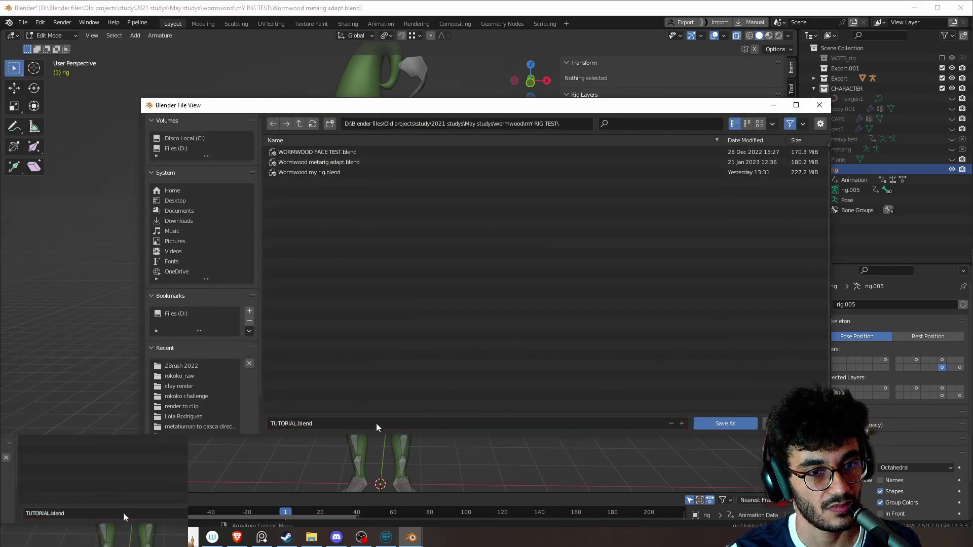
Step: In Object Mode, add the character mesh to the rig selection and start an FBX export
middle_click_drag(519, 442, 631, 320)
key("ctrl+Tab")
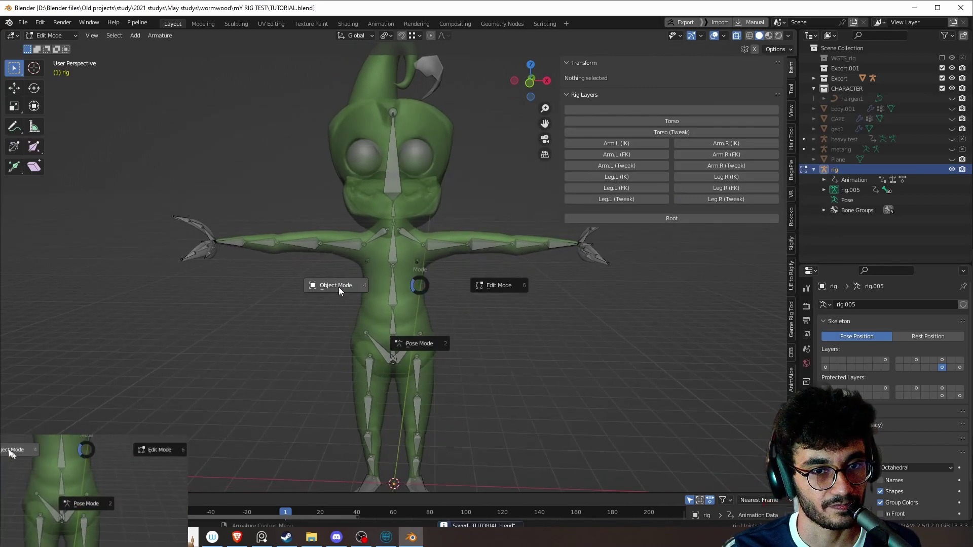
left_click(338, 286)
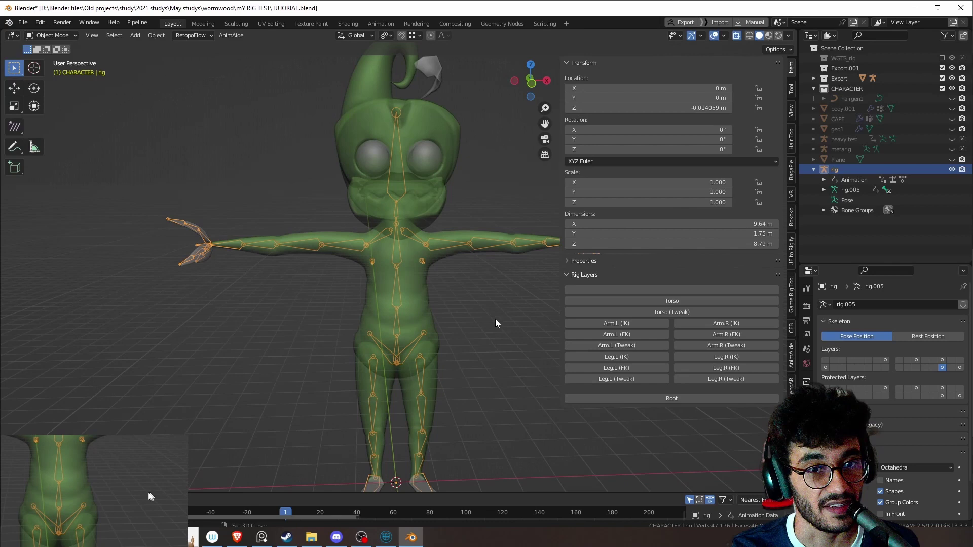
left_click(412, 299)
key("F4")
mouse_move(379, 359)
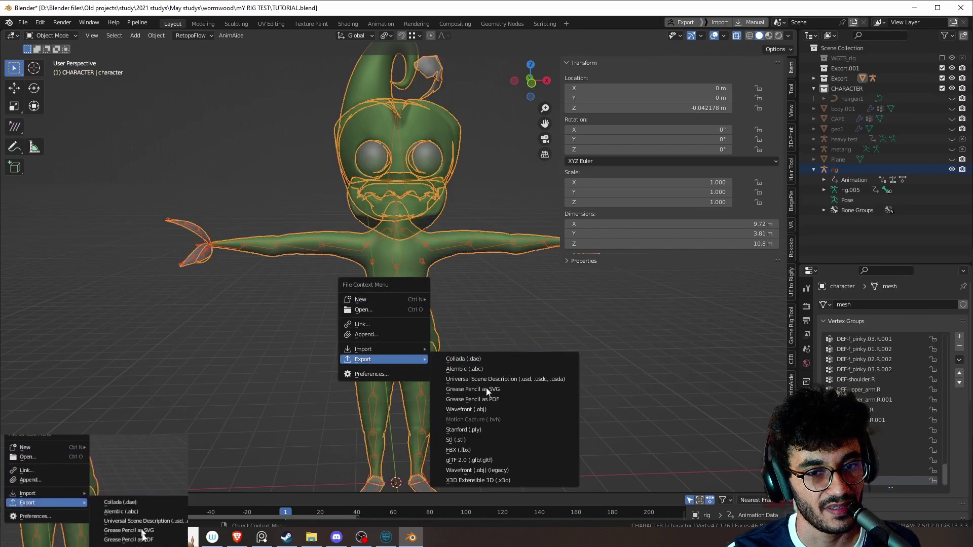
left_click(466, 452)
Step: Set the export folder to D:\Out_Put\obs vids\tutorial\rigfy rig to cascadeur\files\ and limit the export to selected objects of the Armature and Mesh types
left_click(556, 123)
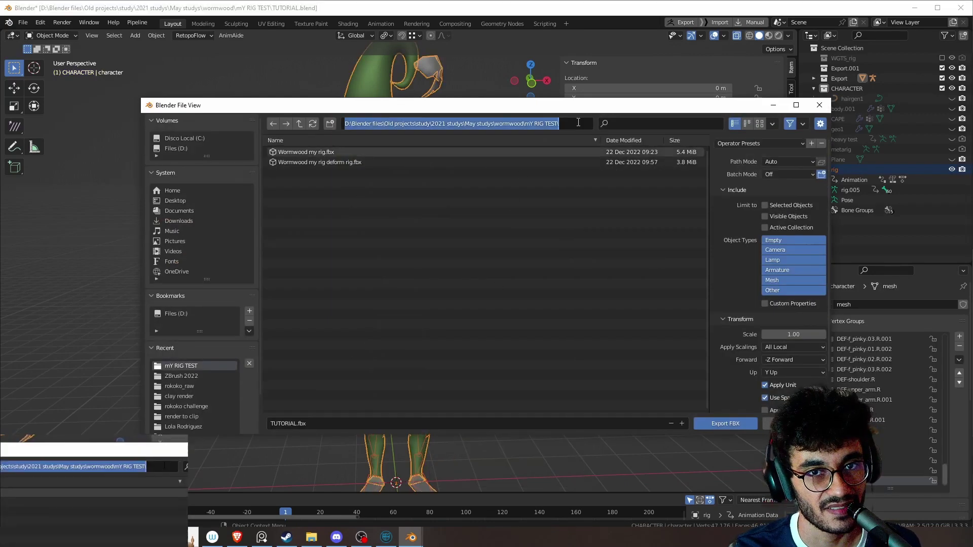
type("D:\\Out_Put\\obs vids\\tutorial\\rigify rig to cascadeur\\files\\")
key("Return")
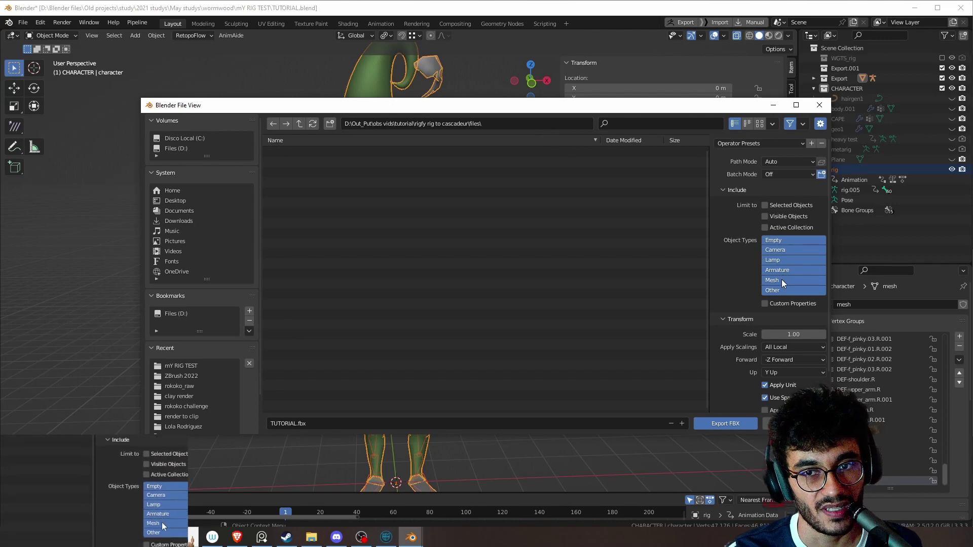
scroll(791, 233, "down", 3)
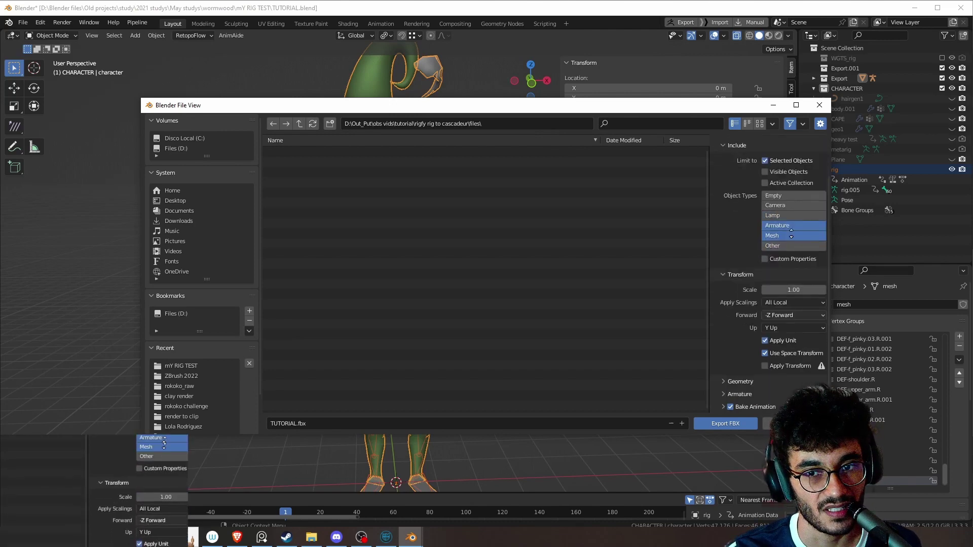
scroll(771, 186, "down", 5)
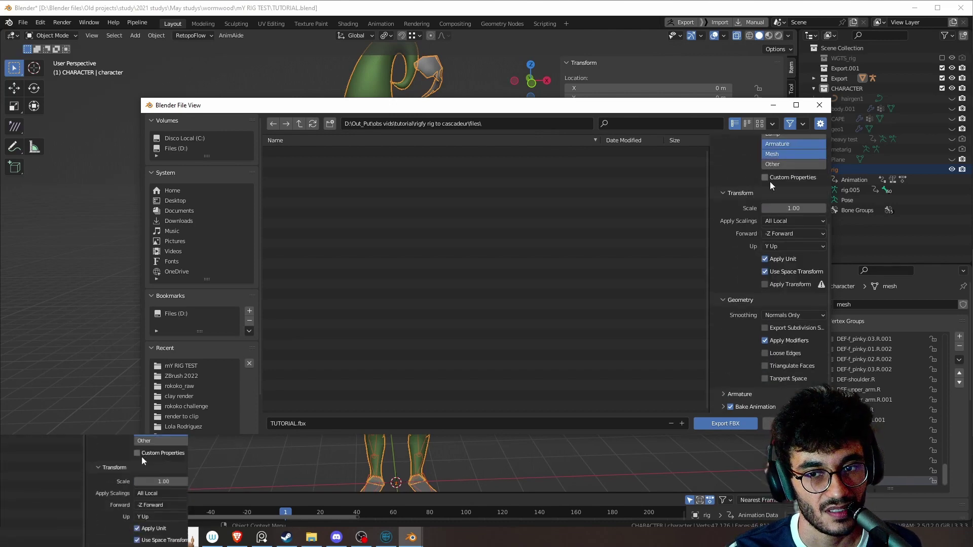
Step: Enable Only Deform Bones, disable Add Leaf Bones in the armature options, and export the character as TUTORIAL.fbx
left_click(749, 390)
scroll(751, 251, "down", 4)
left_click(765, 390)
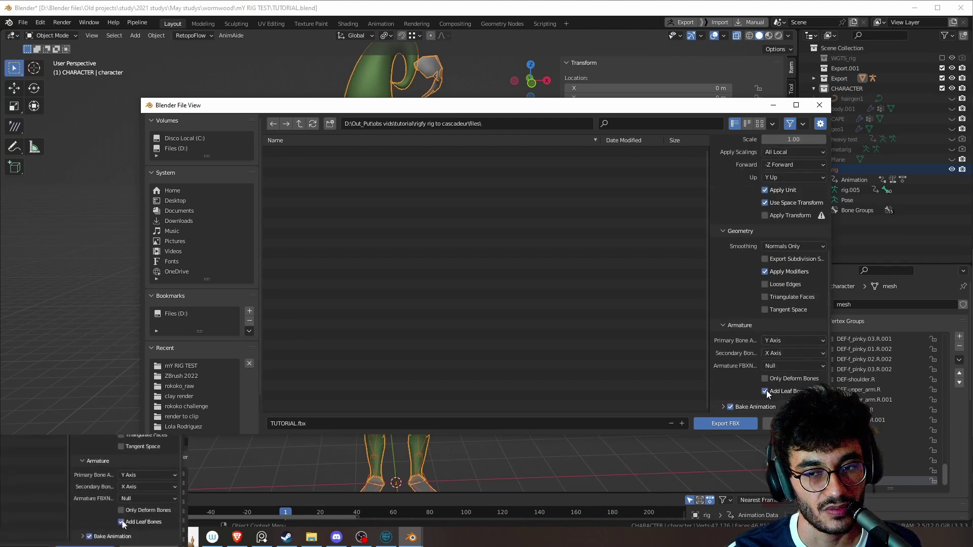
left_click(765, 378)
left_click(729, 406)
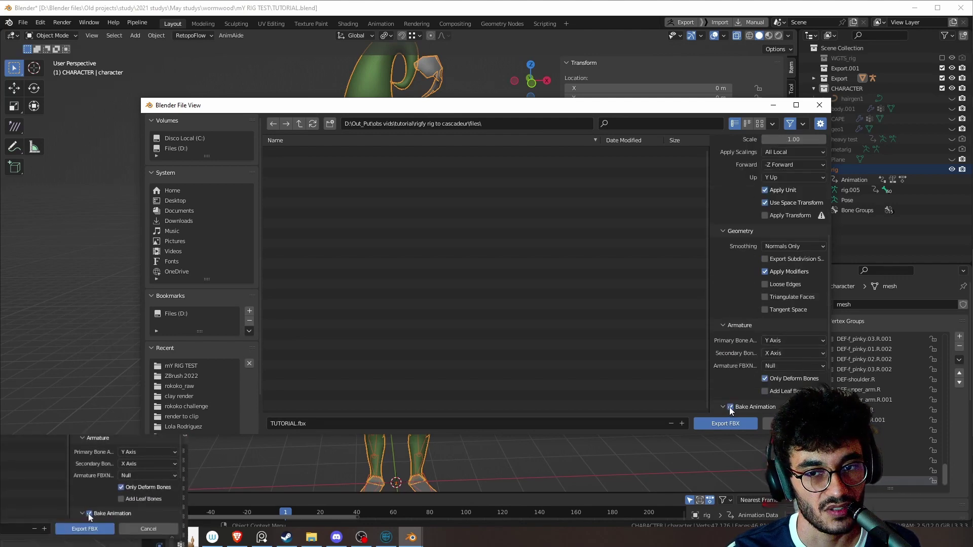
left_click(723, 407)
middle_click_drag(743, 374, 741, 292)
left_click(723, 423)
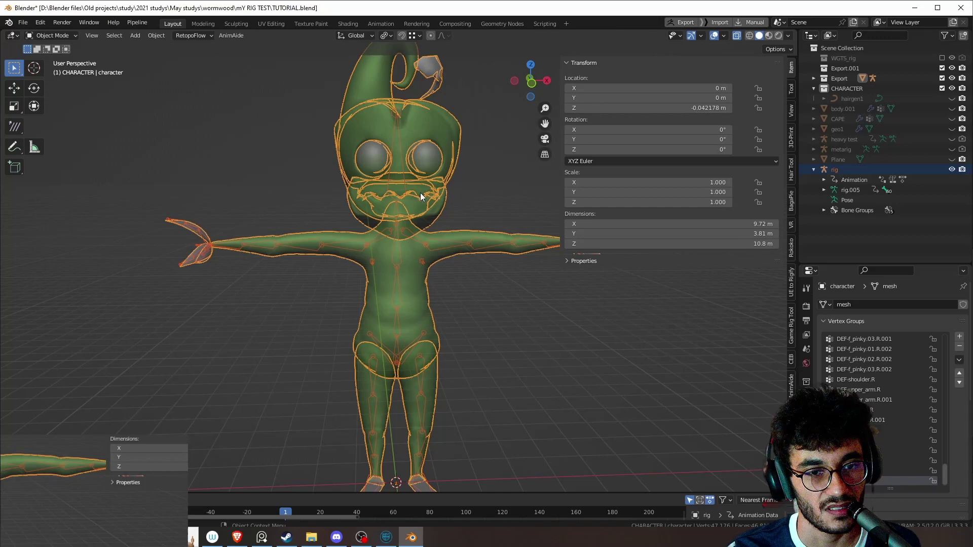
Step: Switch to Cascadeur and import the model TUTORIAL.fbx from D:\Out_Put\obs vids\tutorial\rigfy rig to cascadeur\files
left_click(386, 537)
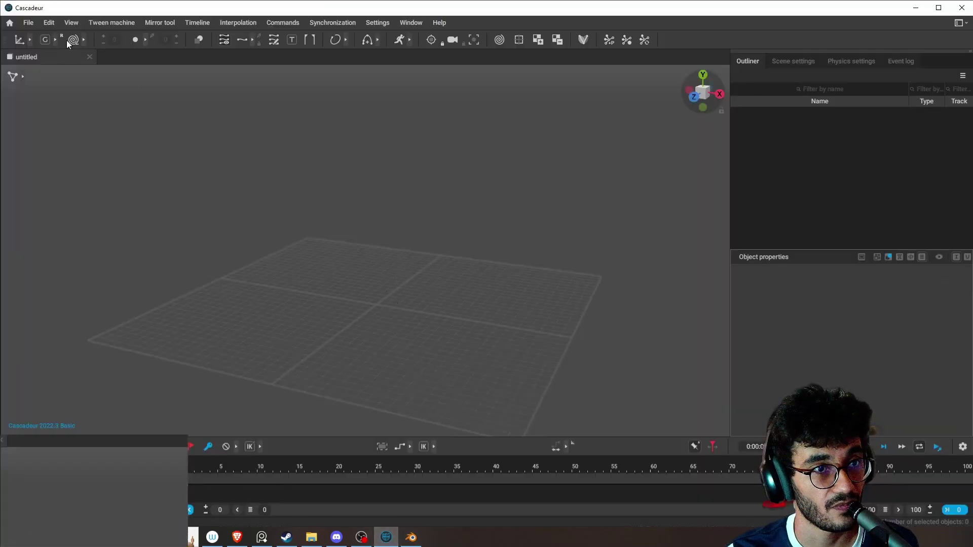
left_click(30, 23)
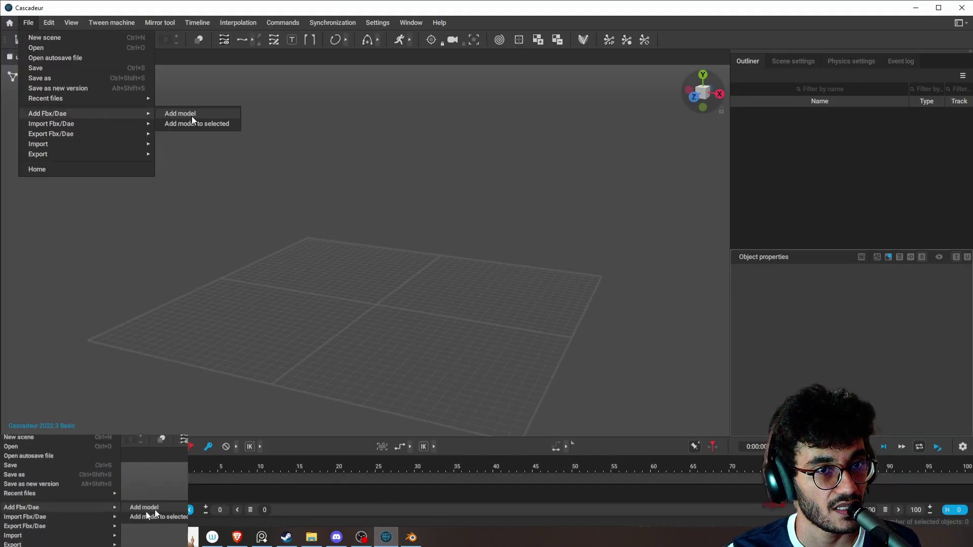
mouse_move(52, 124)
left_click(181, 156)
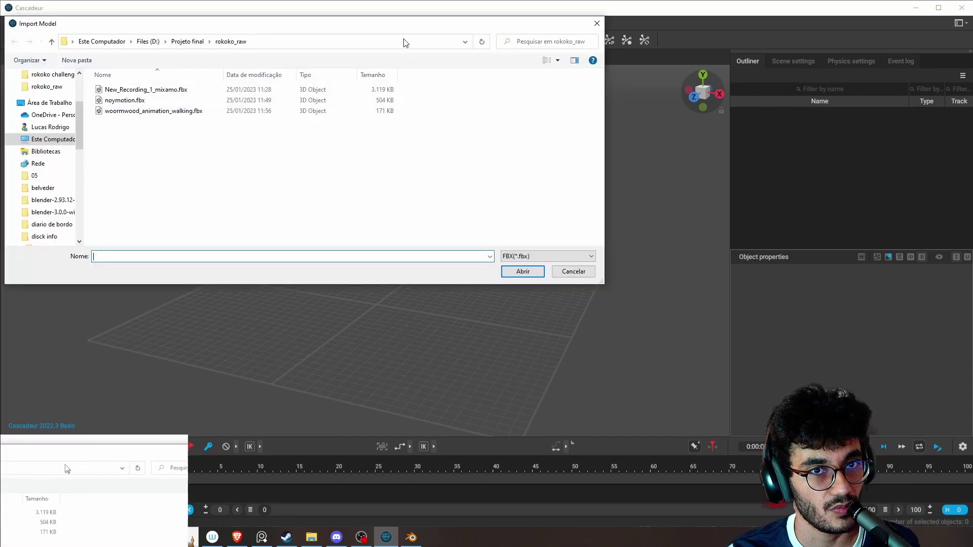
left_click(405, 42)
type("D:\\Out_Put\\obs vids\\tutorial\\rigfy rig to cascadeur\\files")
key("Return")
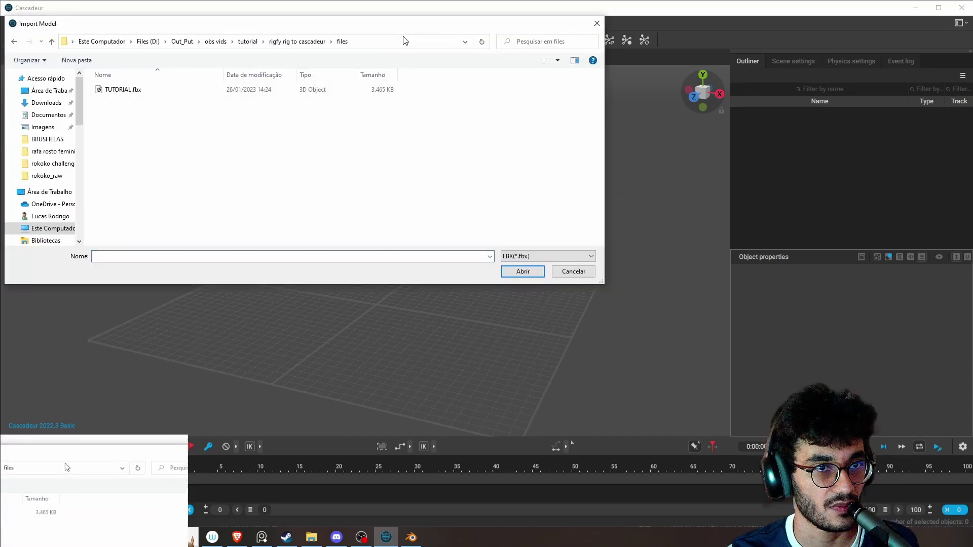
double_click(203, 90)
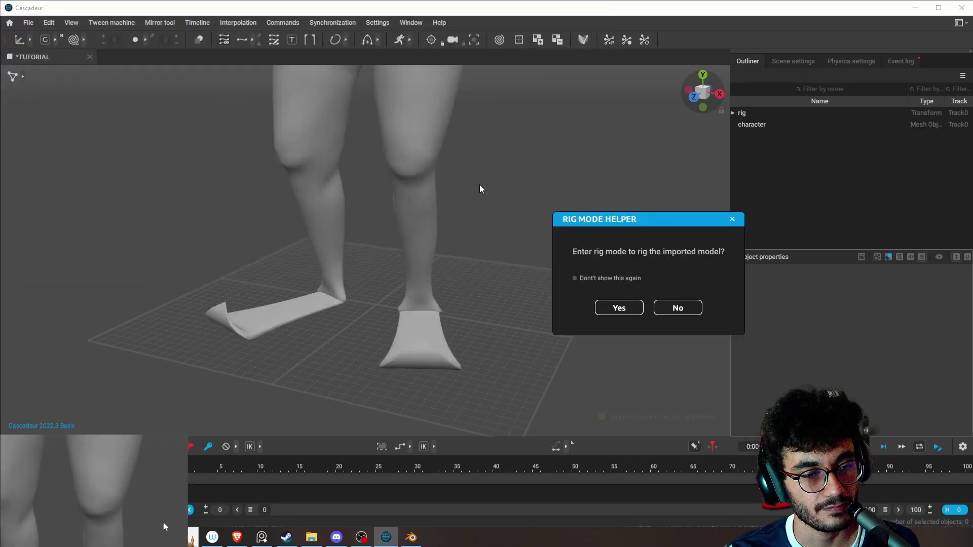
Step: Enter rig mode for the imported model, launch the Quick Rigging Tool and move its window away from the character
left_click(622, 308)
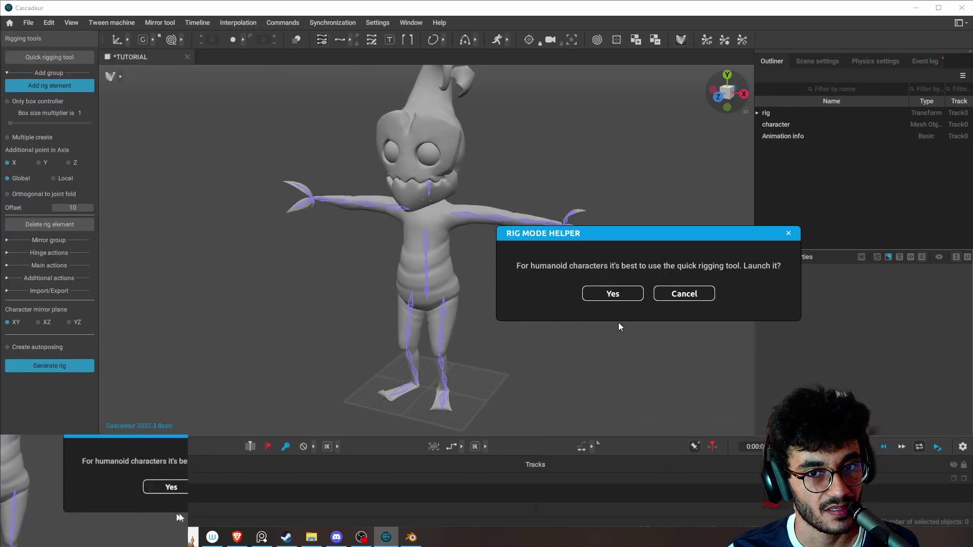
left_click(610, 295)
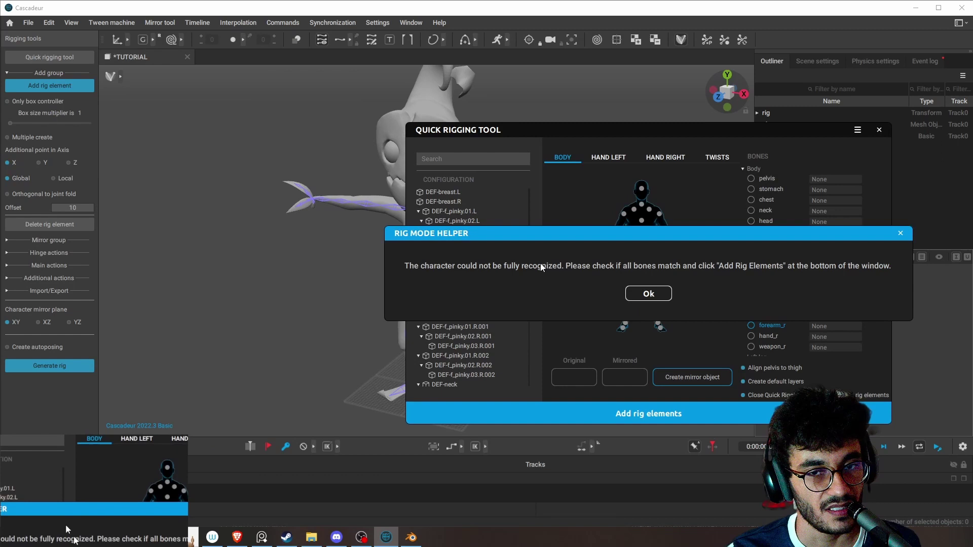
left_click(645, 290)
left_click_drag(637, 135, 770, 120)
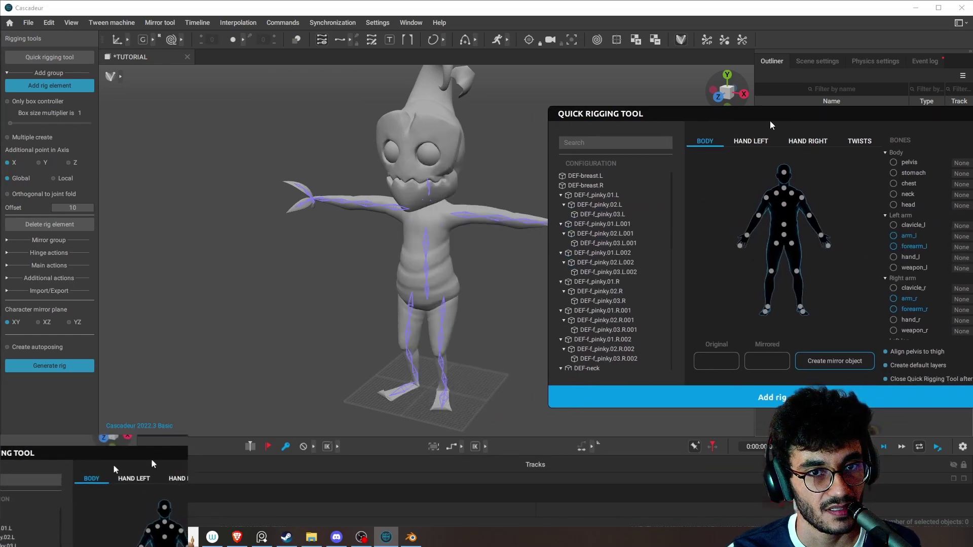
Step: Test-move the hip-level spine joint far sideways along X to check which body parts follow it
left_click(470, 213)
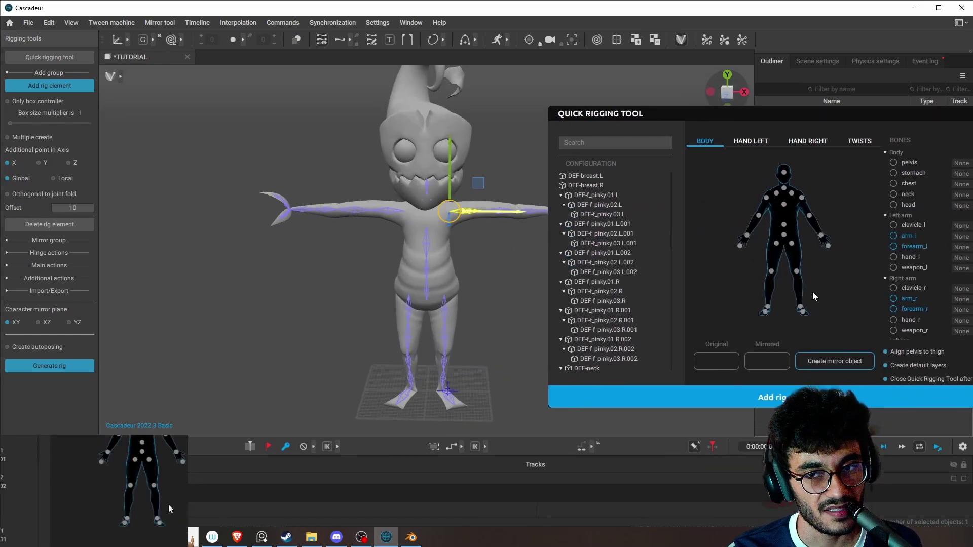
left_click_drag(462, 310, 429, 297, "alt")
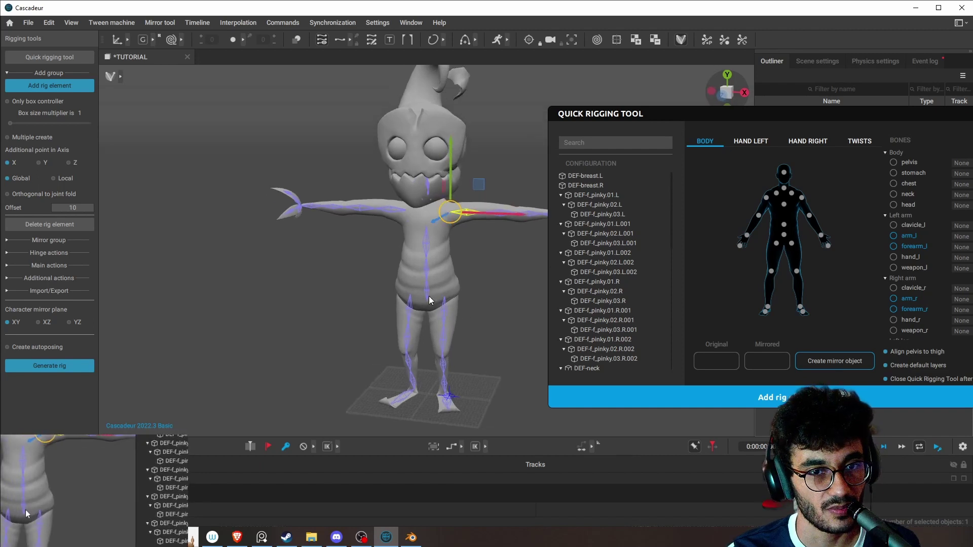
right_click_drag(470, 285, 482, 299)
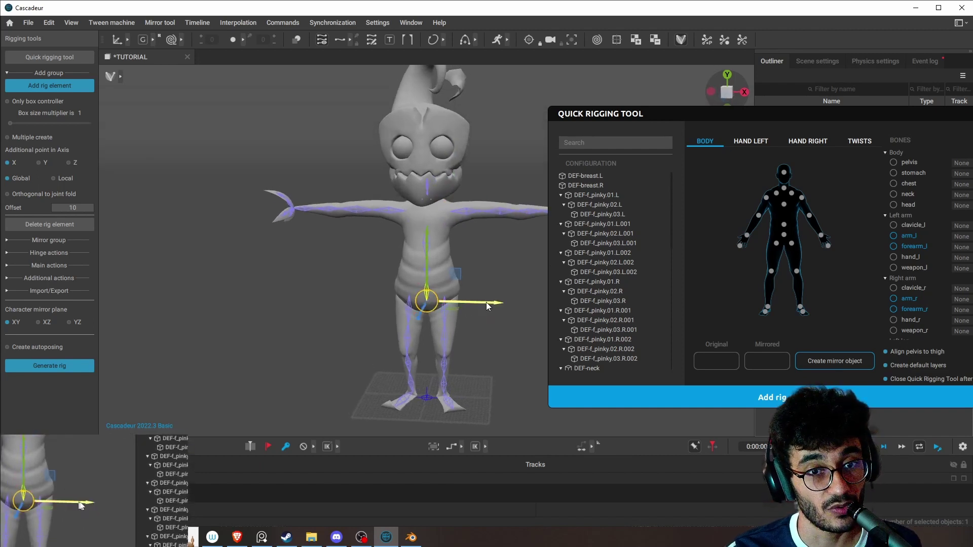
left_click_drag(491, 306, 247, 308)
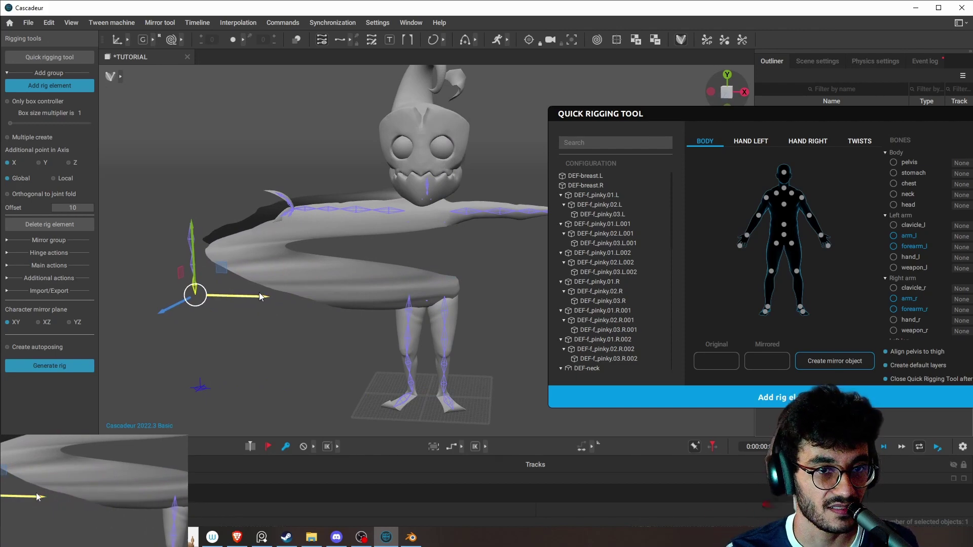
Step: Switch to Blender, put the rig armature into Edit Mode and isolate it in local view
left_click(411, 537)
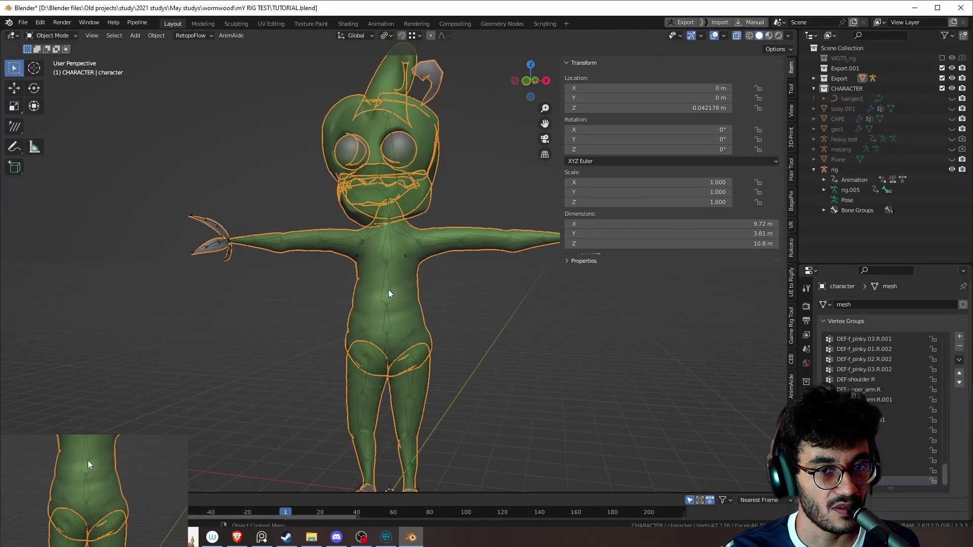
left_click(393, 298)
key("Tab")
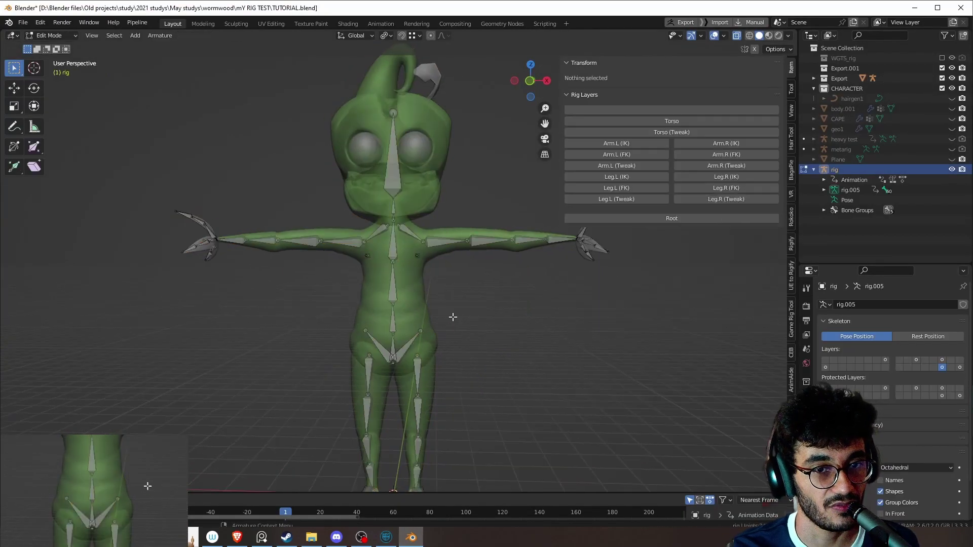
key("KP_Divide")
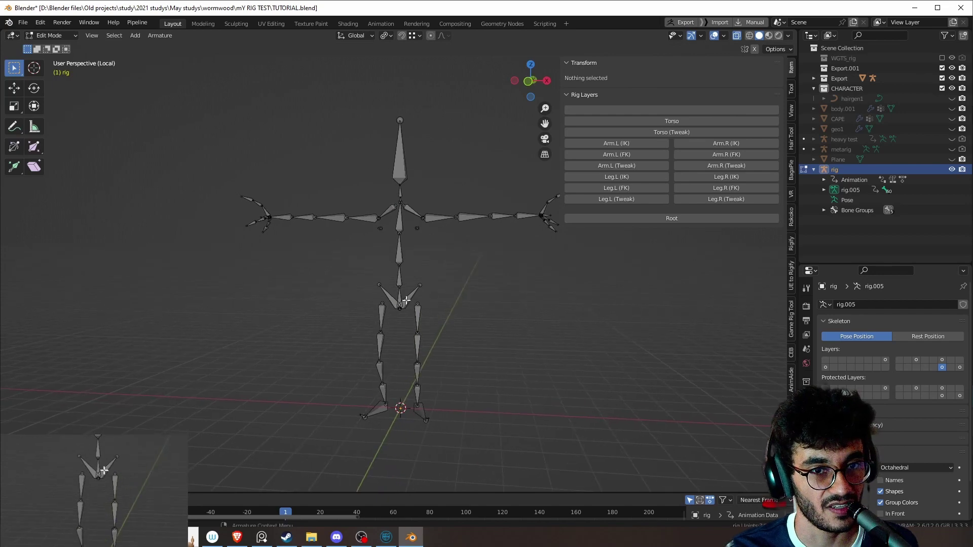
Step: Test-move the DEF-spine, DEF-spine.002 and DEF-spine.003 bones to check which neighbouring bones are connected
left_click(402, 299)
left_click(401, 301)
key("g")
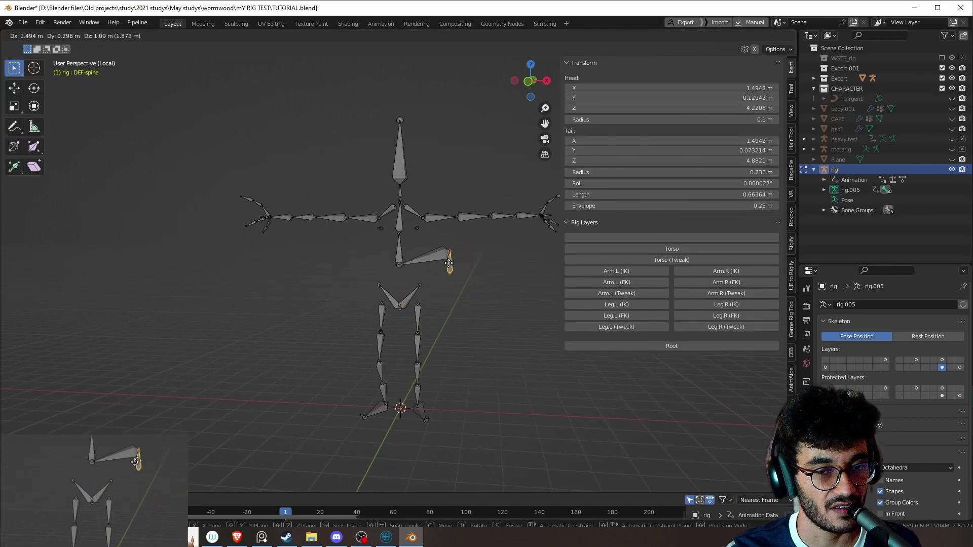
right_click(404, 269)
left_click(400, 249)
key("g")
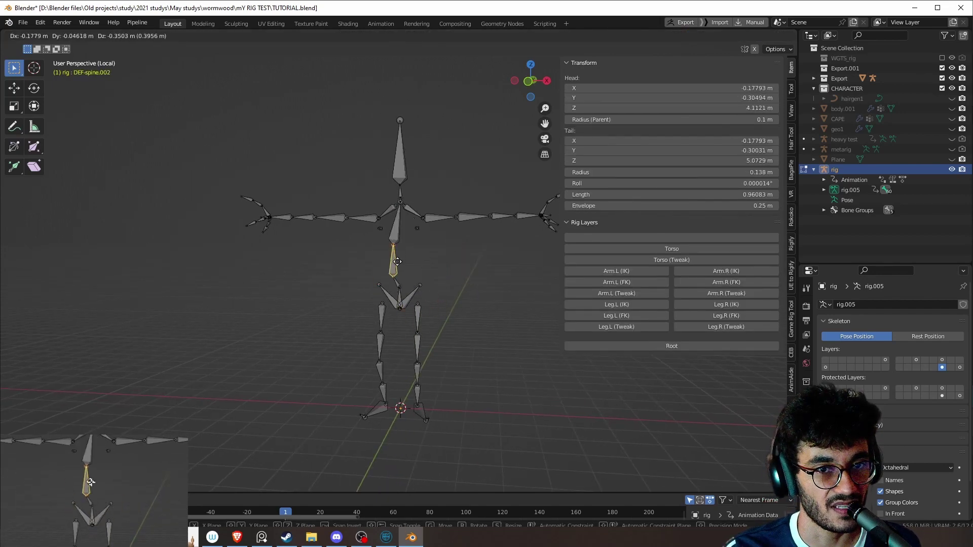
right_click(394, 257)
key("g")
left_click(412, 226)
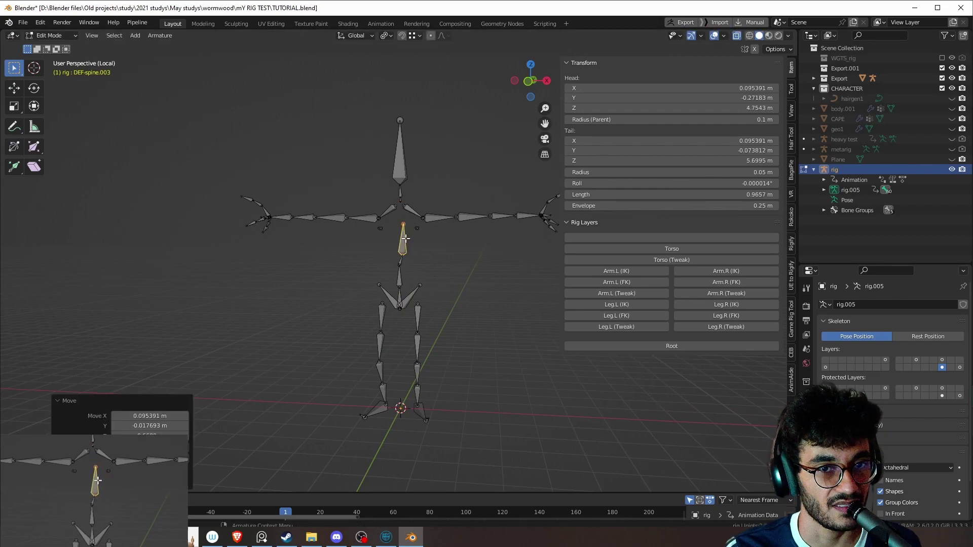
Step: Test-move the DEF-shoulder.L bone to check its connection to the spine and upper arm, then cancel the move
key("KP_Decimal")
scroll(454, 267, "down", 5)
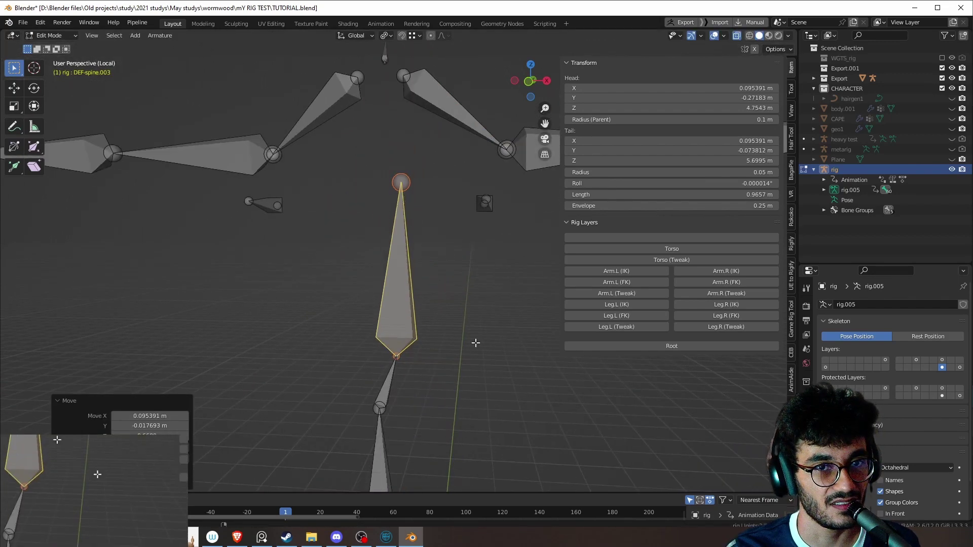
mouse_move(466, 329)
middle_mouse_down()
mouse_move(480, 359)
mouse_move(467, 337)
middle_mouse_up()
left_click(411, 178)
middle_click_drag(412, 178, 461, 284)
key("g")
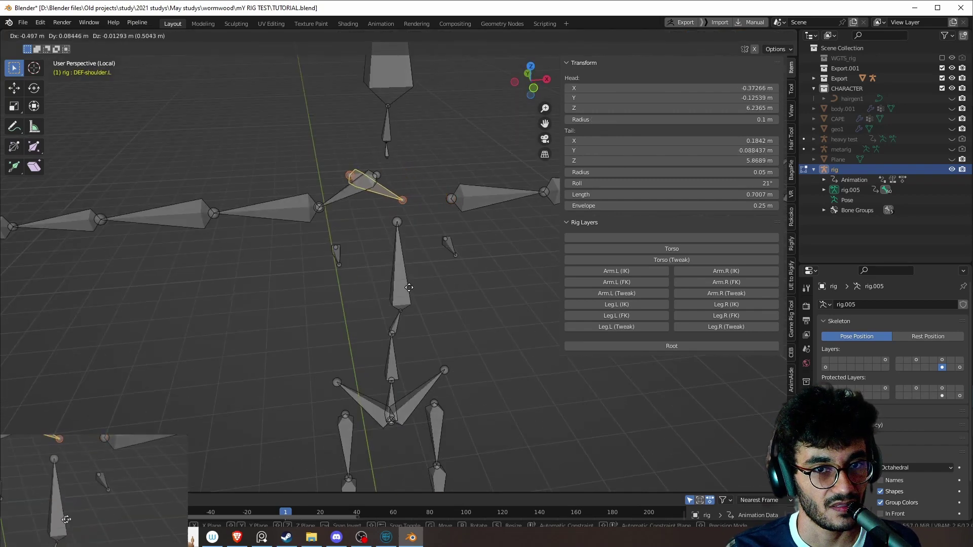
right_click(403, 246)
Step: Test-move the DEF-pelvis.L bone to check its connection to the thigh, then cancel the move
scroll(445, 349, "up", 2)
middle_click_drag(448, 351, 417, 406)
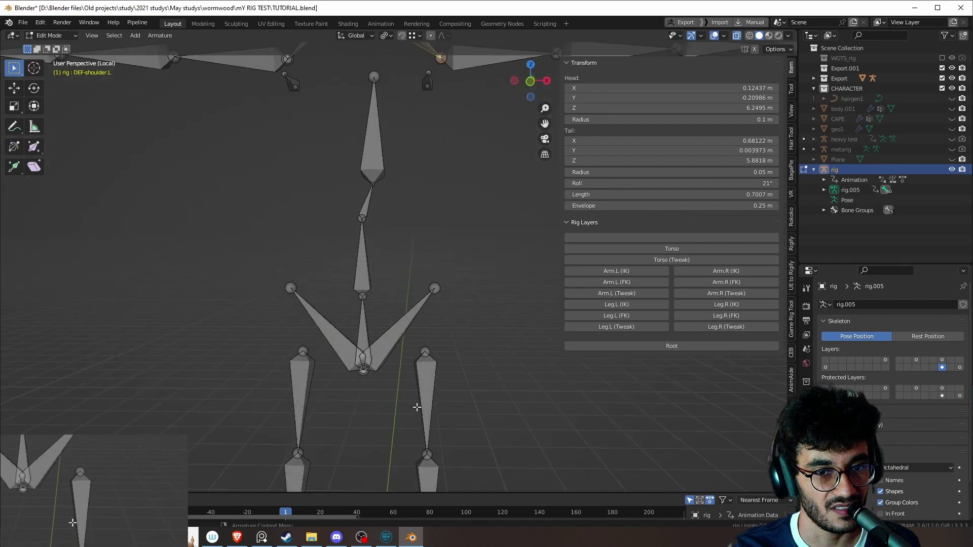
left_click(391, 339)
key("g")
key("Escape")
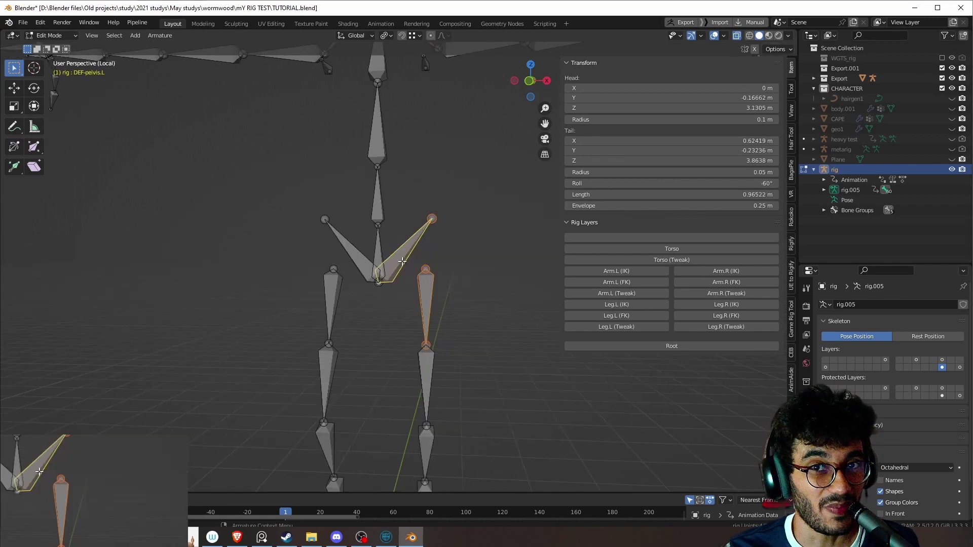
right_click(402, 260)
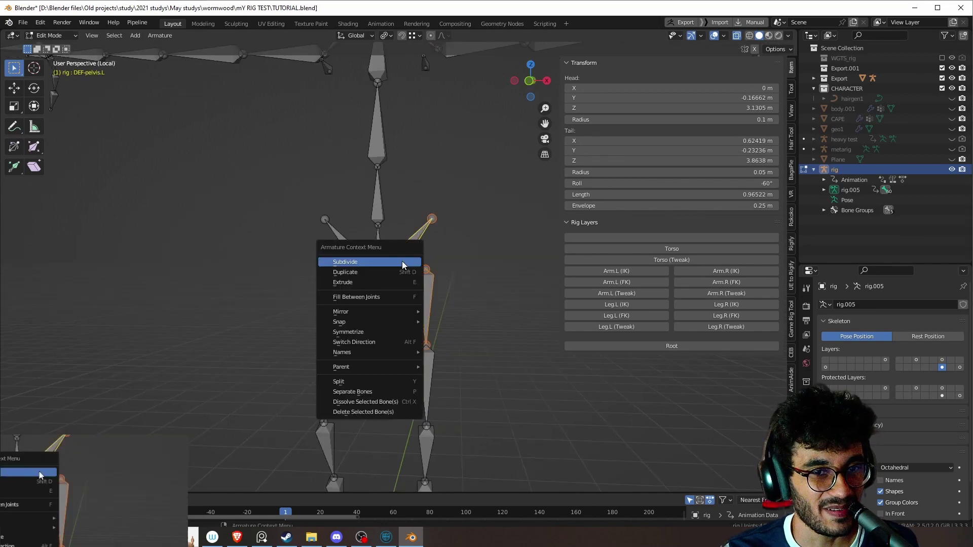
key("Escape")
key("F3")
key("Return")
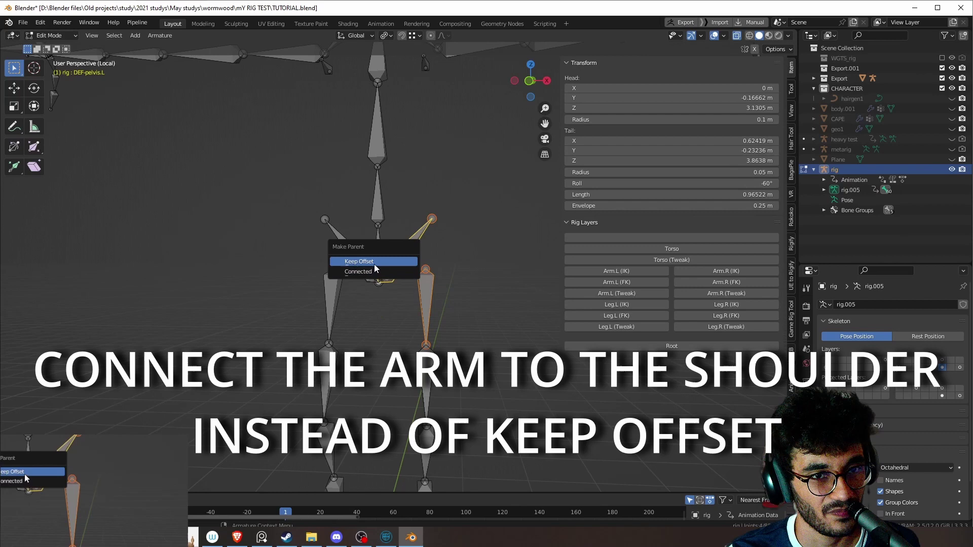
right_click(374, 264)
key("Escape")
right_click(373, 264)
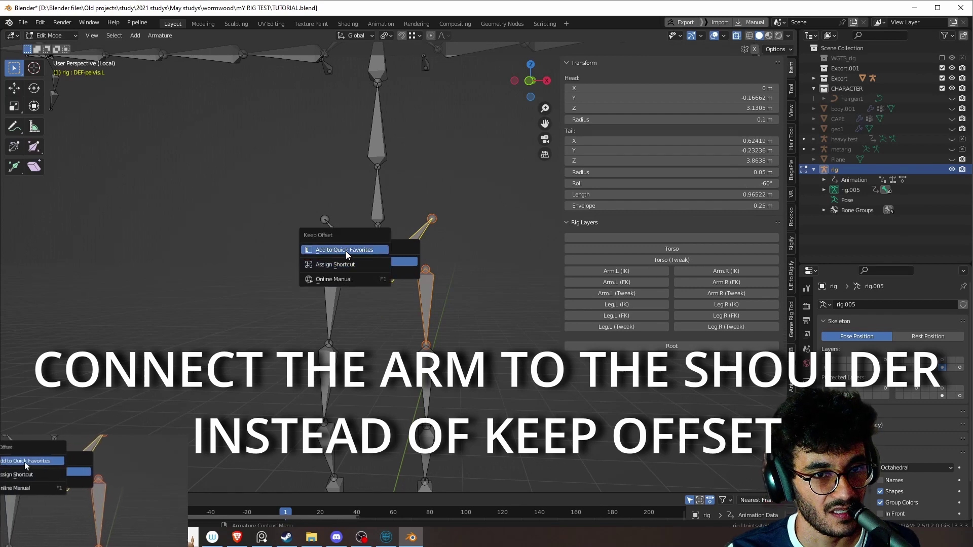
key("Escape")
Step: Parent the upper thigh bone on each side to its matching DEF-pelvis bone with Keep Offset
left_click(385, 260)
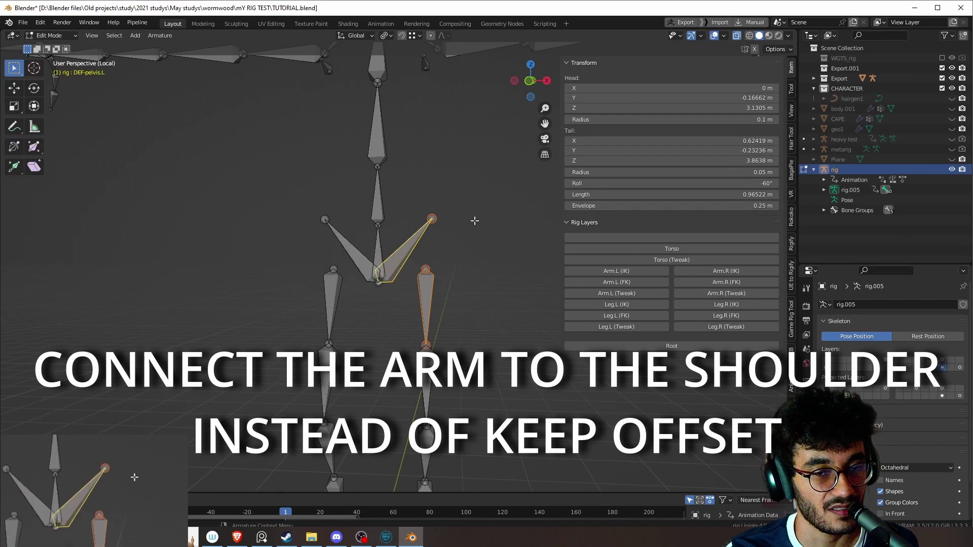
key("ctrl+p")
left_click(448, 291)
mouse_move(385, 321)
middle_mouse_down()
mouse_move(400, 328)
mouse_move(402, 315)
middle_mouse_up()
left_click(348, 297)
left_click(372, 262, "shift")
key("ctrl+p")
left_click(372, 262)
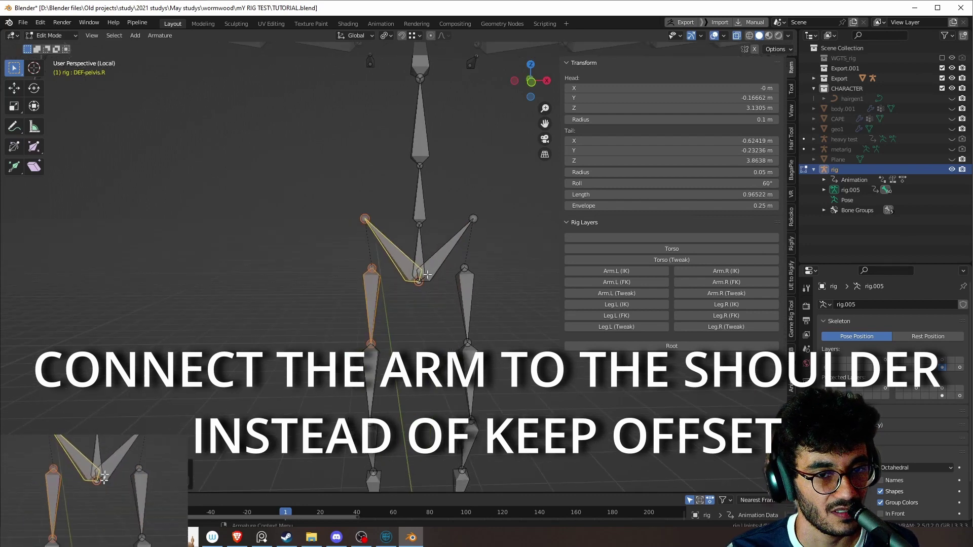
Step: Test-move DEF-spine.003 and cancel, then parent the DEF-neck bone to it as Connected
middle_click_drag(453, 181, 436, 308, "shift")
left_click(424, 180)
key("KP_Decimal")
scroll(466, 317, "down", 2)
key("g")
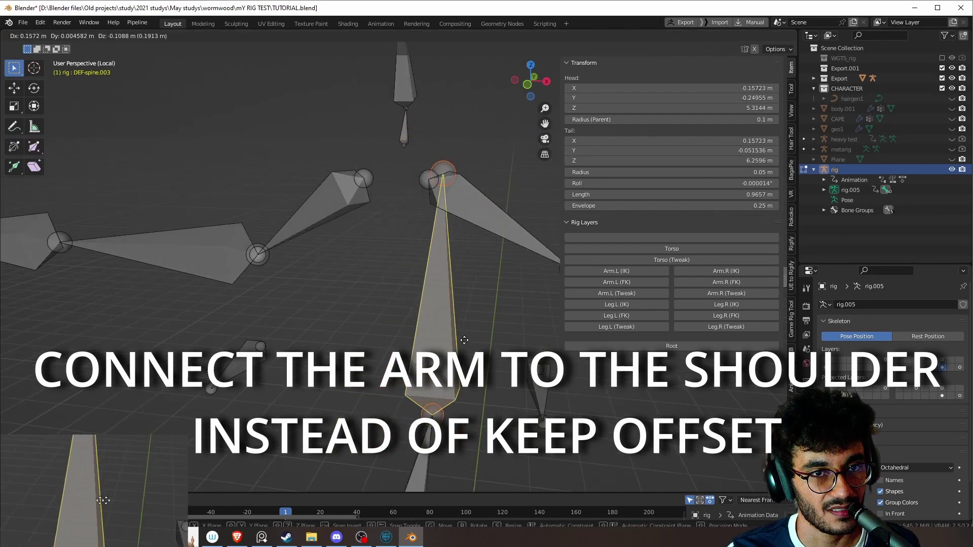
key("Escape")
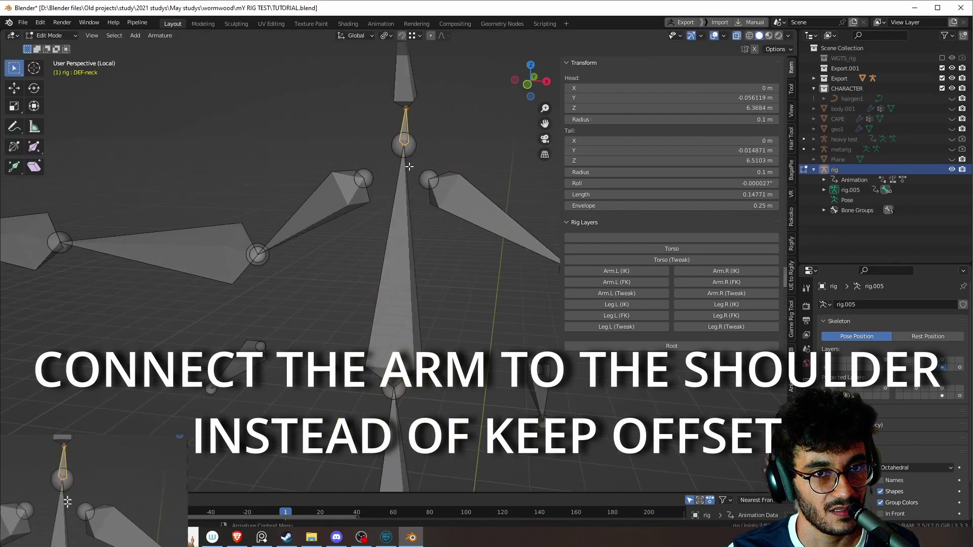
left_click(408, 203)
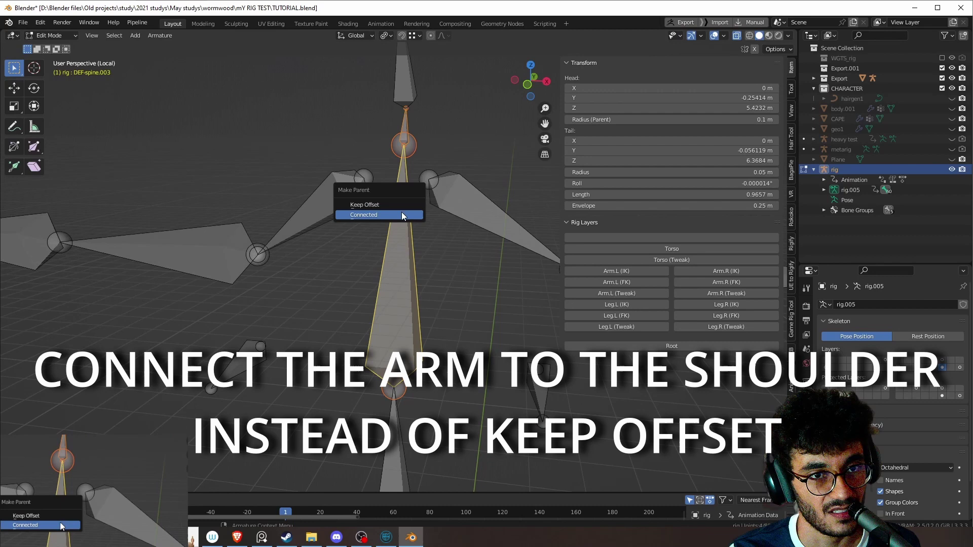
left_click(402, 214)
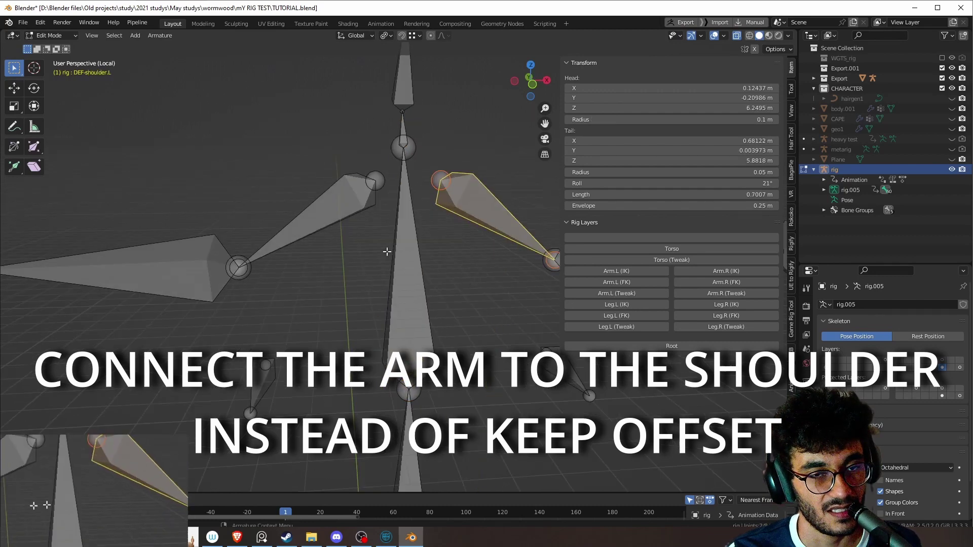
Step: Parent both shoulder bones to the upper spine bone DEF-spine.003 with Keep Offset
left_click(355, 197, "shift")
left_click(423, 280, "shift")
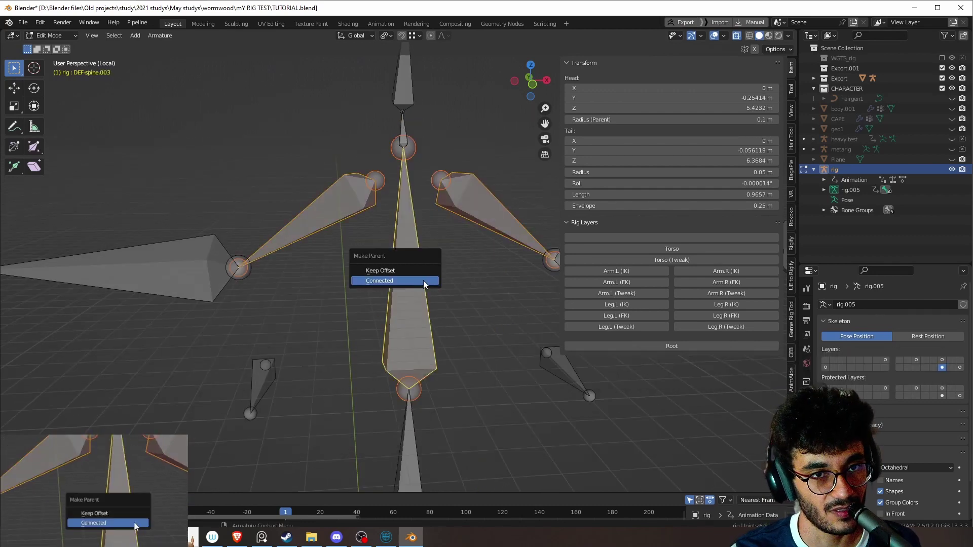
left_click(415, 270)
middle_click_drag(441, 256, 454, 217, "shift")
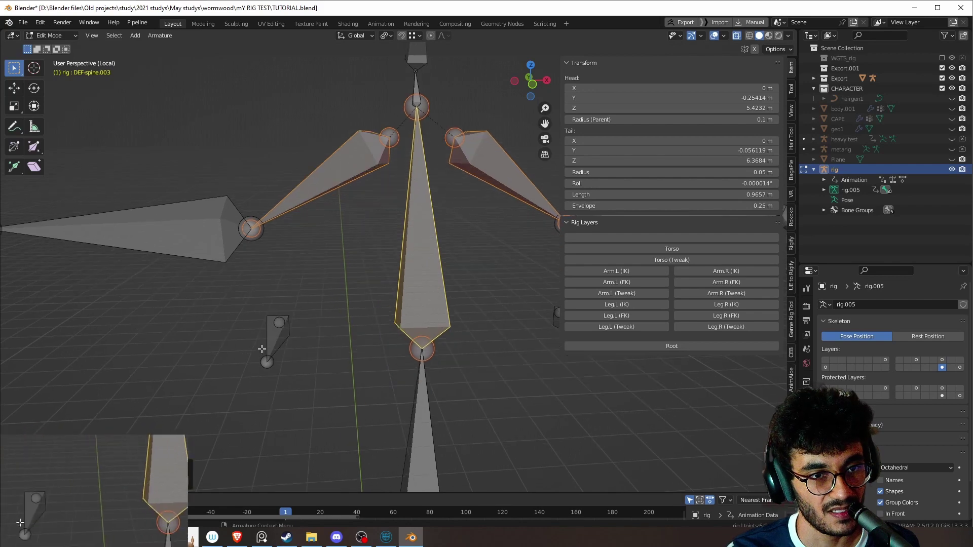
Step: Parent both DEF-breast bones to the upper spine bone DEF-spine.003 with Keep Offset
left_click(264, 345)
mouse_move(480, 381)
middle_mouse_down()
mouse_move(427, 382)
mouse_move(473, 384)
middle_mouse_up()
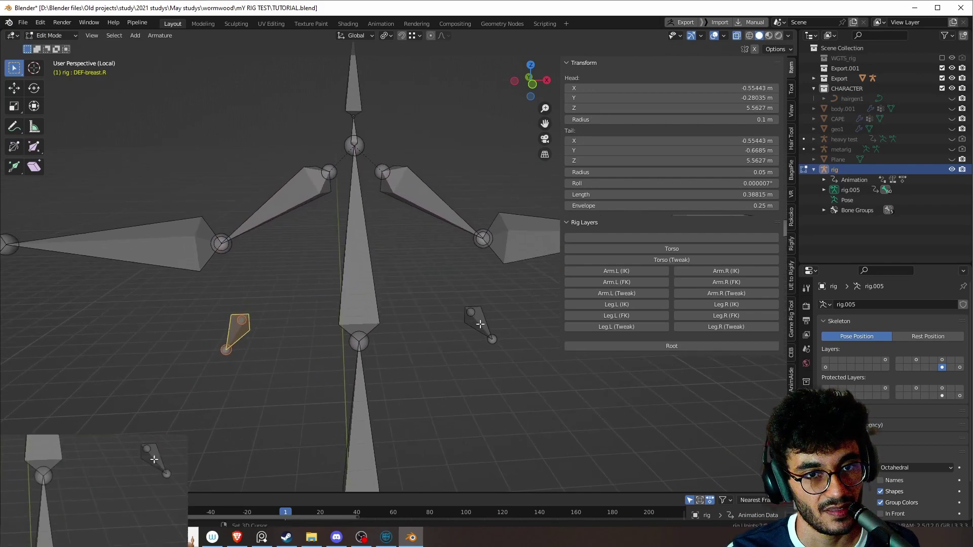
left_click(480, 325, "shift")
left_click(361, 261, "shift")
key("ctrl+p")
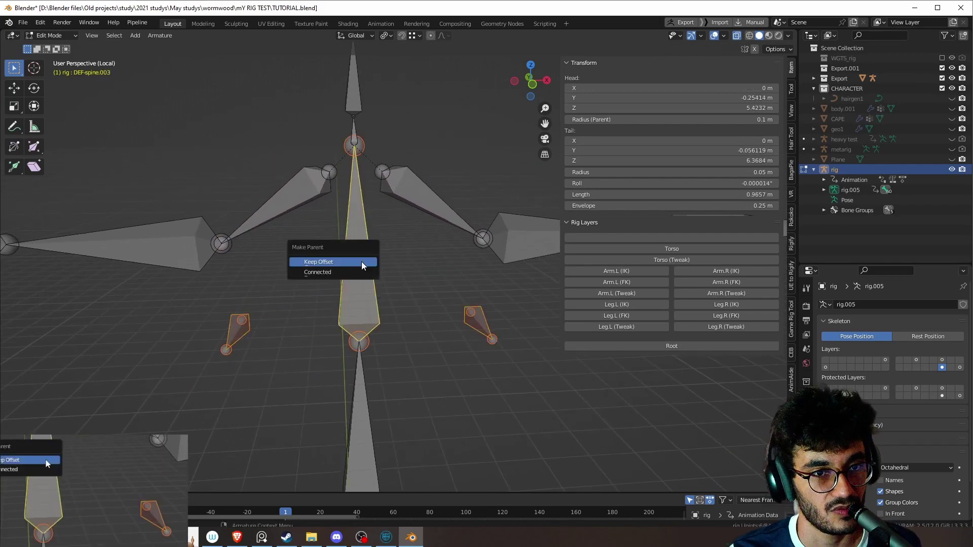
left_click(361, 262)
Step: Test-move DEF-pelvis.L and cancel, and parent both DEF-pelvis bones to DEF-spine with Keep Offset
middle_click_drag(361, 262, 426, 141)
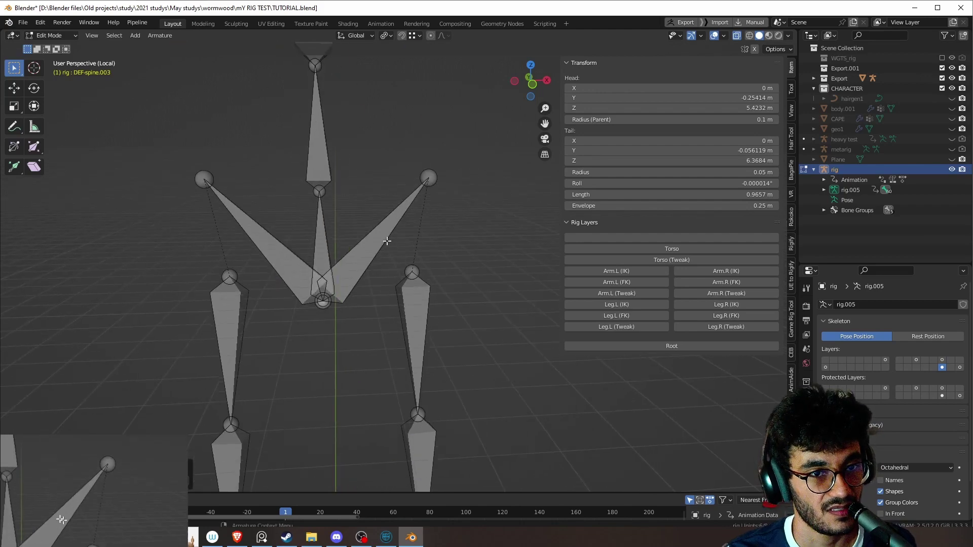
left_click(359, 269)
key("g")
right_click(403, 221)
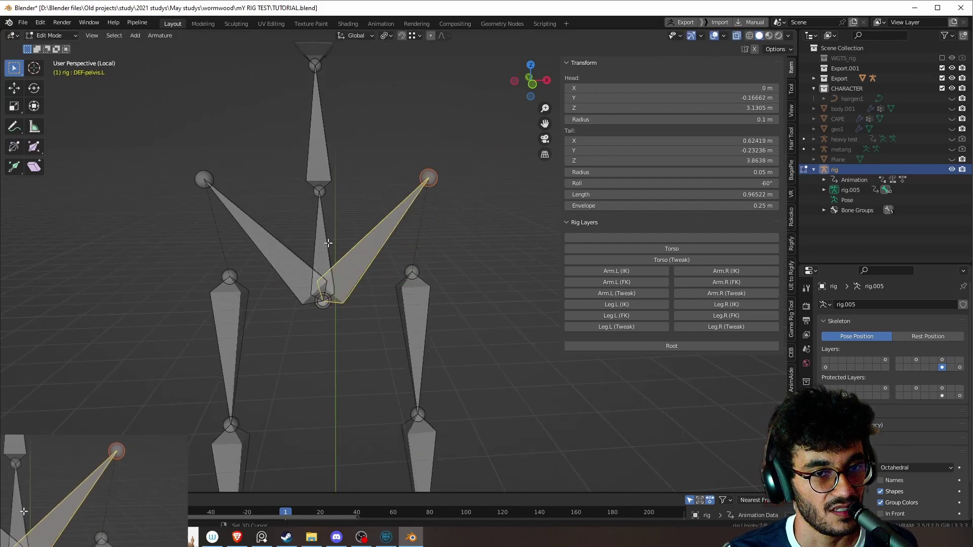
left_click(286, 265, "shift")
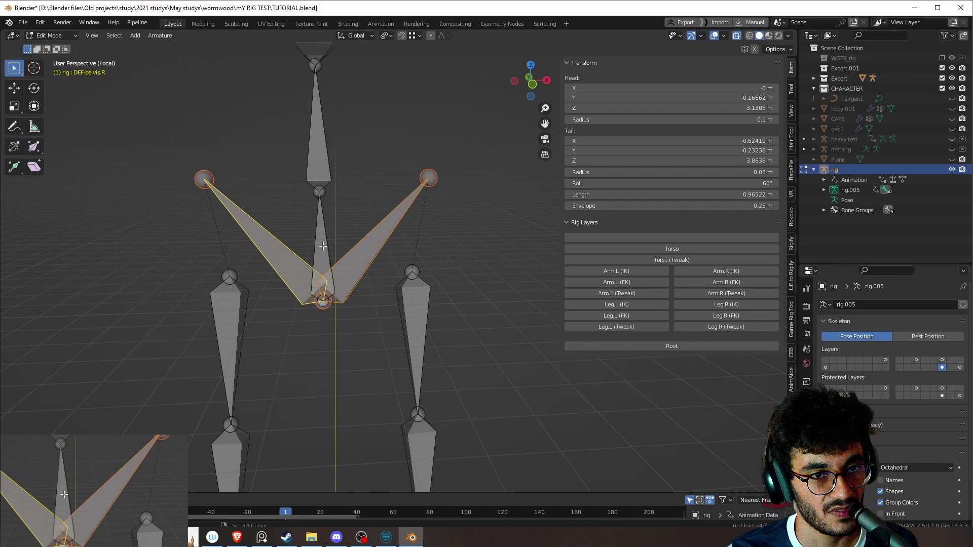
key("ctrl+p")
left_click(324, 250)
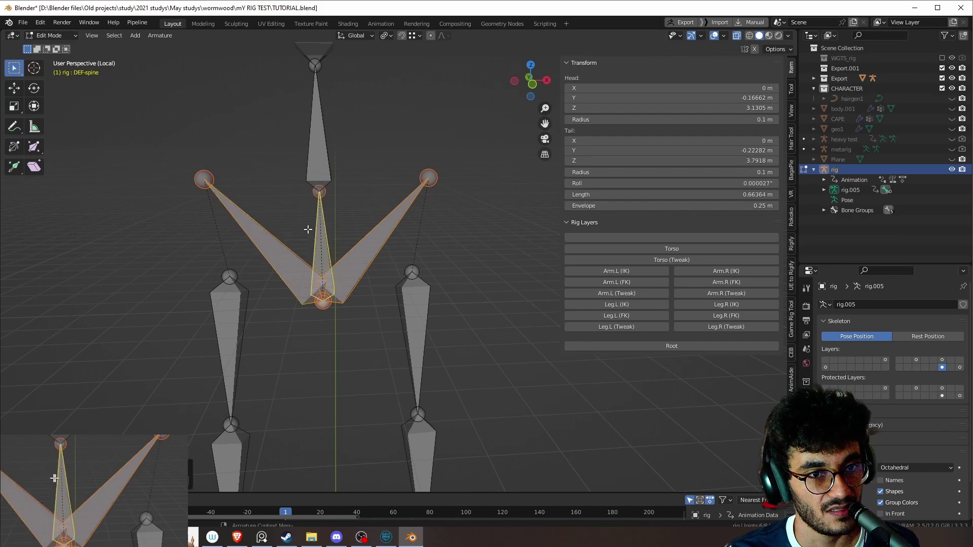
Step: Parent the three base finger bones of the left hand to DEF-hand.L with Keep Offset
middle_click_drag(319, 249, 458, 370)
scroll(458, 370, "down", 6)
middle_click_drag(511, 242, 347, 306, "shift")
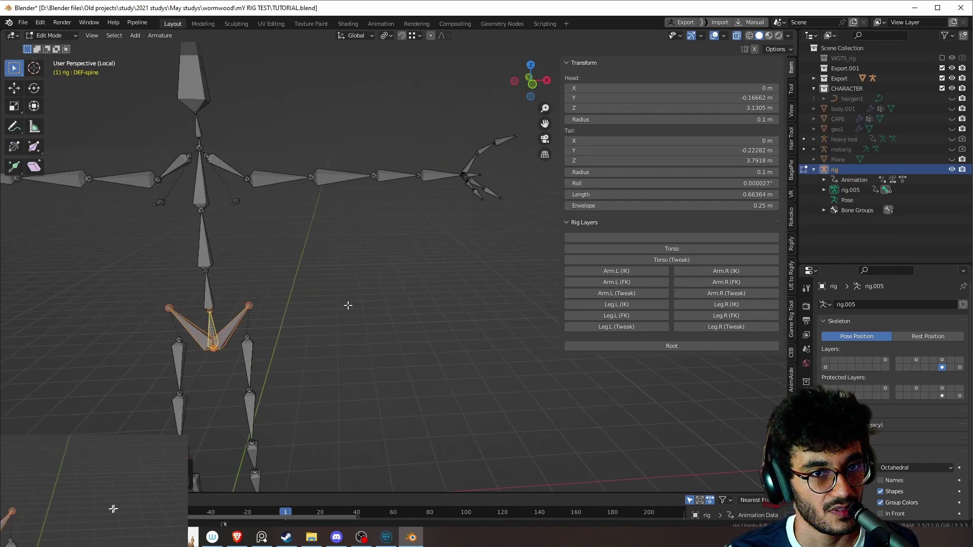
middle_click_drag(431, 253, 425, 360)
scroll(425, 283, "up", 4)
middle_click_drag(426, 283, 462, 289, "shift")
scroll(463, 243, "up", 3)
middle_click_drag(462, 213, 428, 347, "shift")
left_click(438, 215)
left_click(406, 275, "shift")
left_click(394, 275, "shift")
left_click(426, 262, "shift")
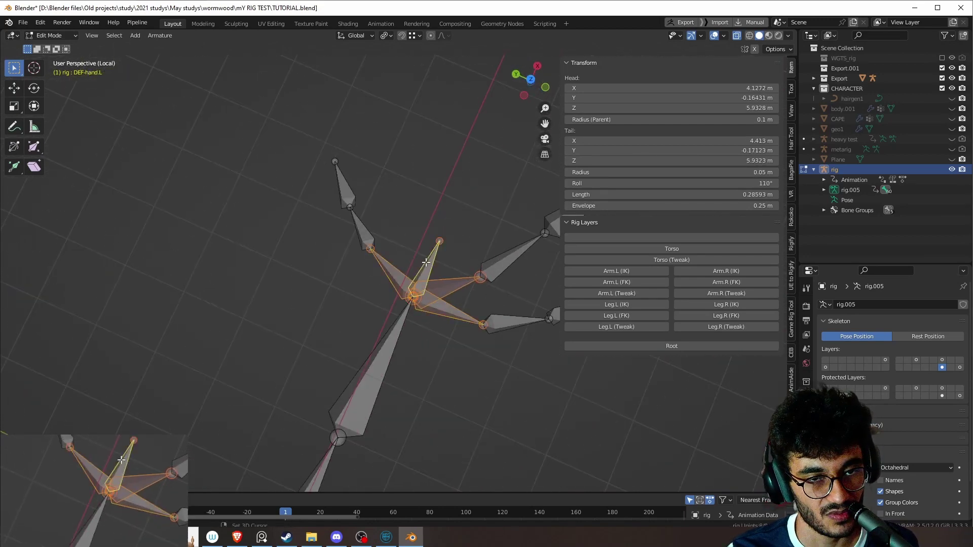
key("ctrl+p")
left_click(426, 266)
Step: Test-move the DEF-forearm.L.001 bone to check its connection to the left hand, and cancel the move
middle_click_drag(413, 367, 348, 319)
left_click(339, 282)
key("g")
right_click(372, 304)
key("g")
left_click(340, 348)
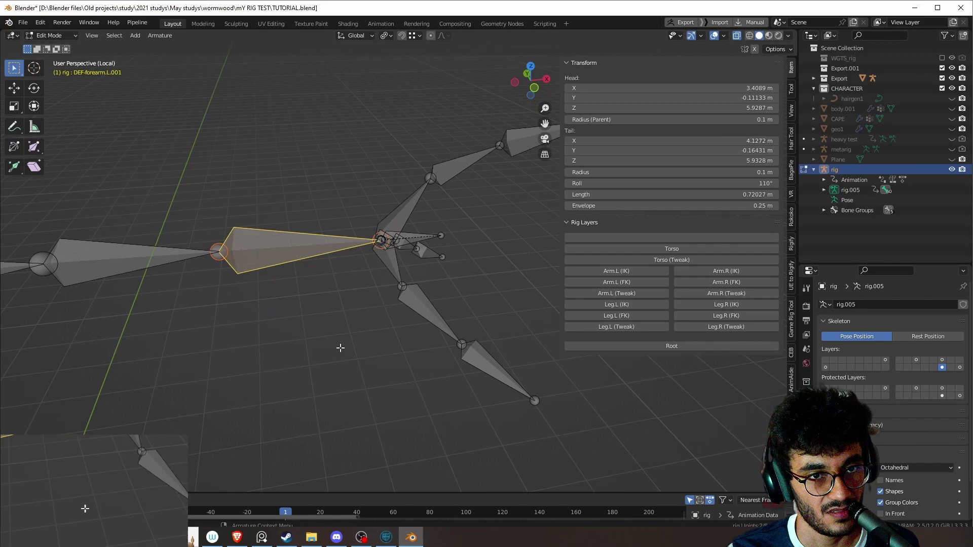
Step: Parent the three base finger bones of the right hand to DEF-hand.R with Keep Offset
middle_click_drag(243, 324, 352, 306, "shift")
scroll(351, 306, "up", 2)
scroll(351, 306, "down", 5)
middle_click_drag(221, 330, 427, 306, "shift")
scroll(428, 306, "up", 3)
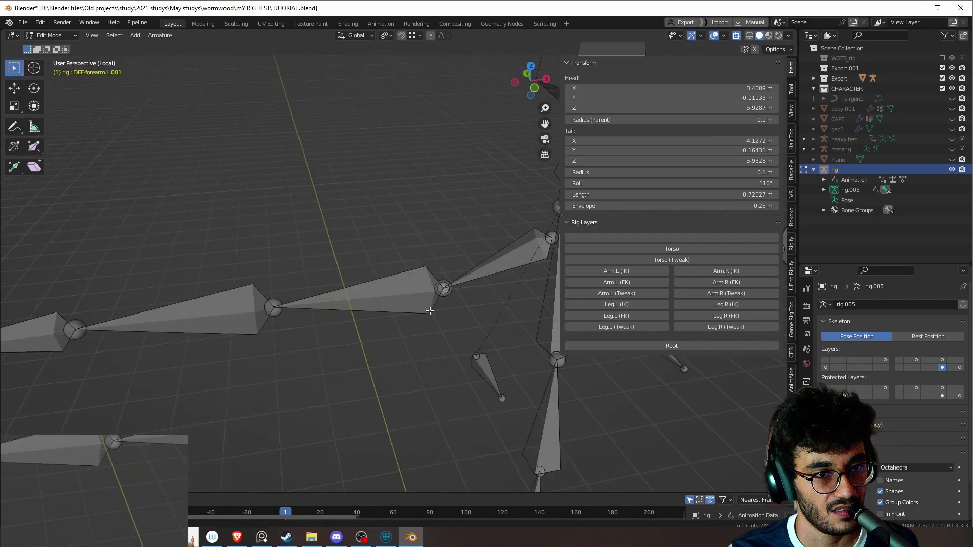
middle_click_drag(126, 372, 385, 337, "shift")
middle_click_drag(321, 362, 395, 269)
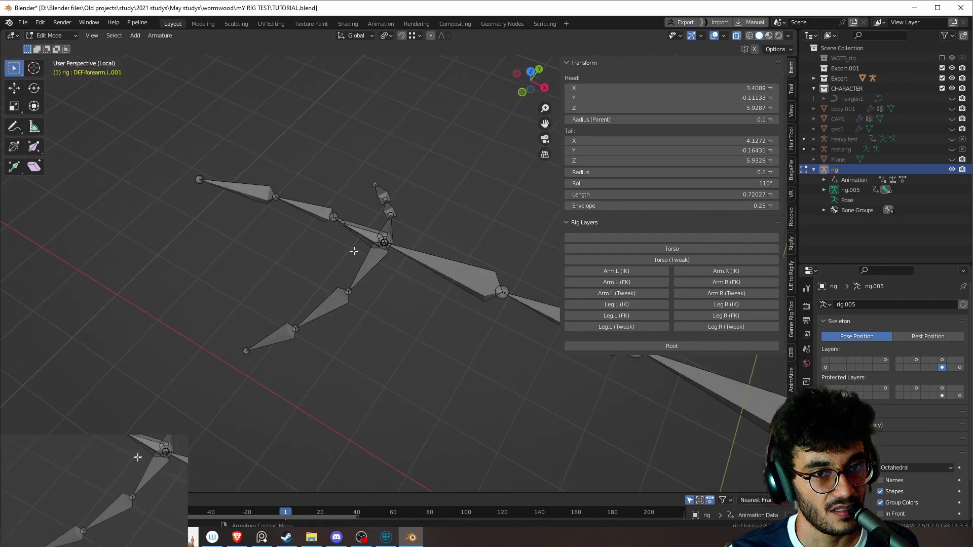
left_click(356, 229)
middle_click_drag(361, 219, 331, 252)
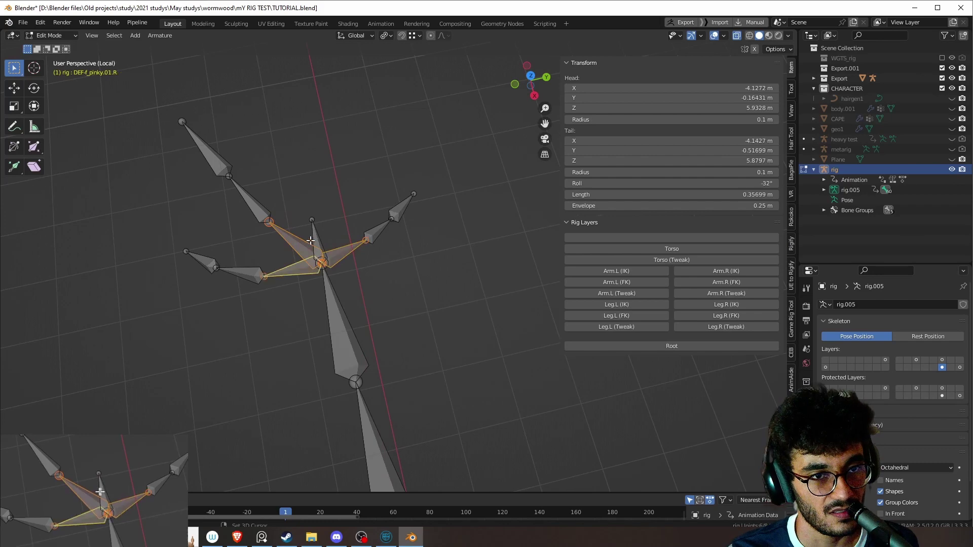
key("ctrl+p")
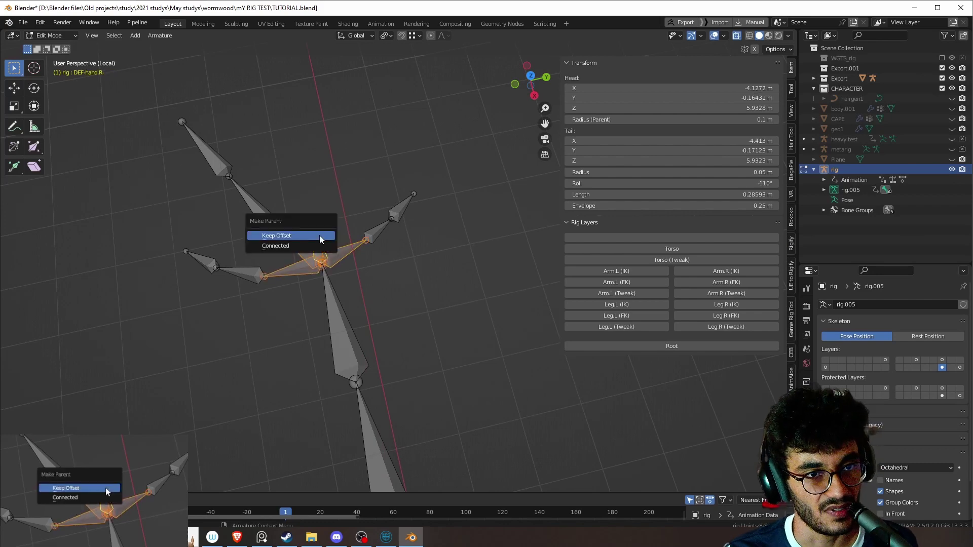
left_click(320, 236)
Step: Examine the right arm, leg and foot bone chains for any bones still lacking a parent connection
middle_click_drag(320, 236, 354, 298)
scroll(337, 309, "up", 5)
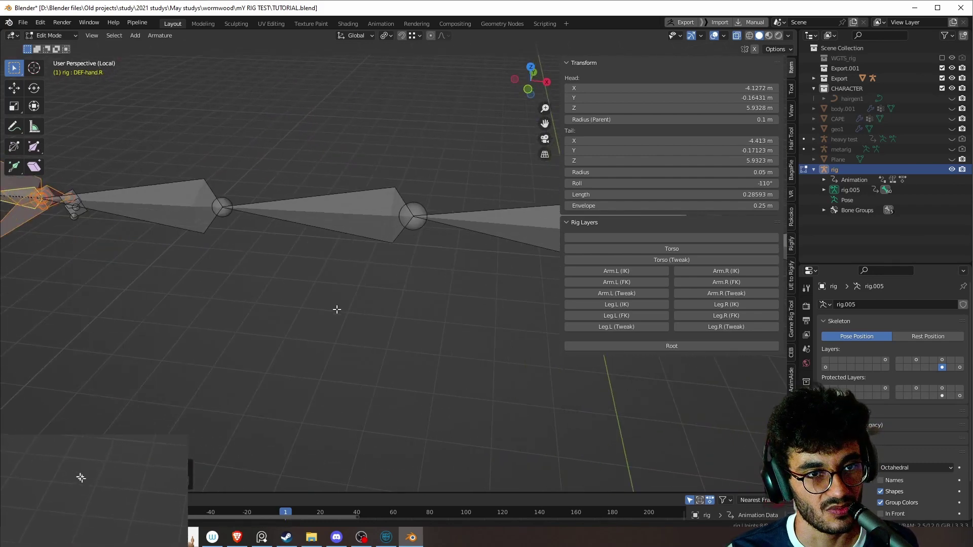
scroll(345, 314, "down", 8)
middle_click_drag(428, 388, 284, 233, "shift")
middle_click_drag(464, 370, 380, 332)
scroll(385, 339, "down", 1)
middle_click_drag(423, 389, 481, 370, "shift")
scroll(489, 395, "down", 1)
scroll(476, 365, "up", 6)
middle_click_drag(436, 284, 253, 192, "shift")
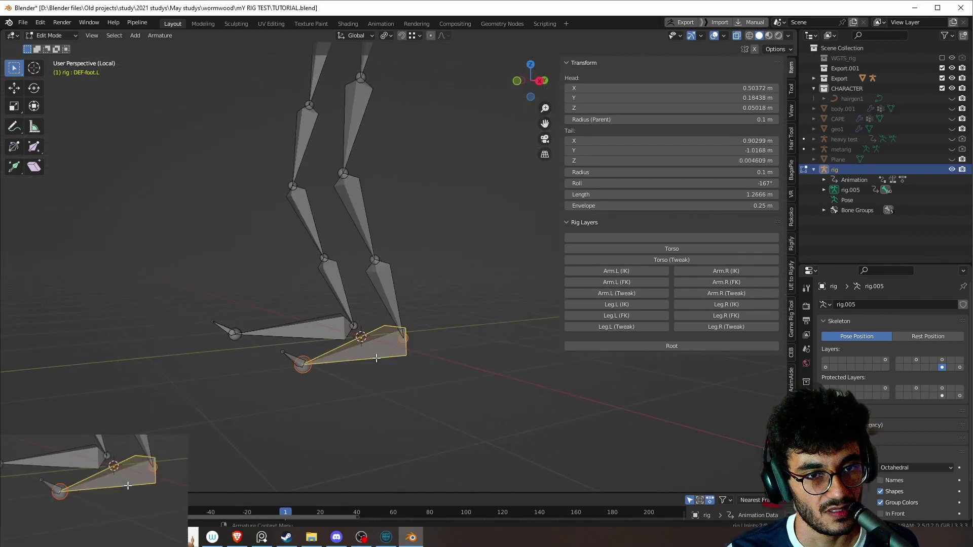
middle_click_drag(376, 358, 433, 284)
left_click(423, 116)
Step: Return the rig to Object Mode and exit local view to show the character meshes with the armature
key("Tab")
scroll(473, 400, "down", 6)
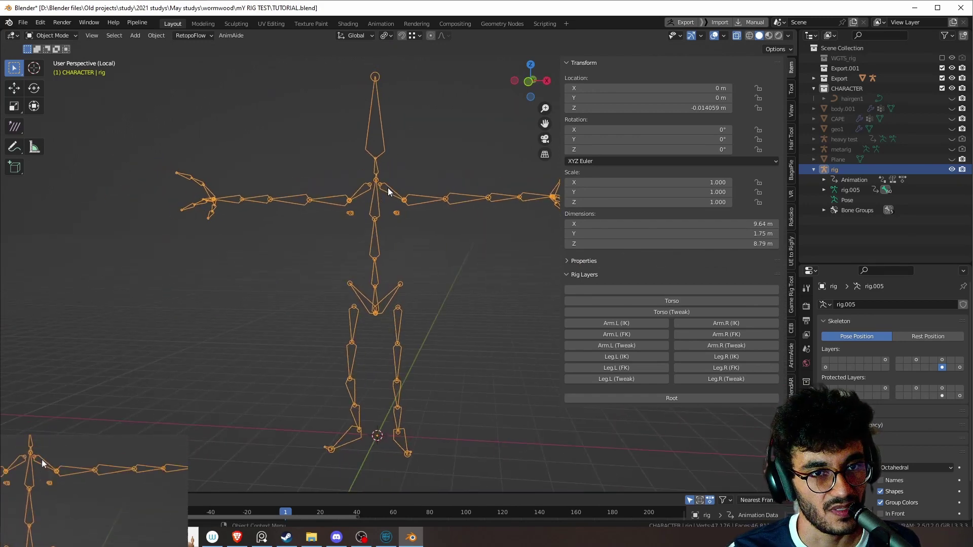
middle_click_drag(360, 189, 327, 304)
middle_click_drag(454, 221, 466, 311)
key("KP_Divide")
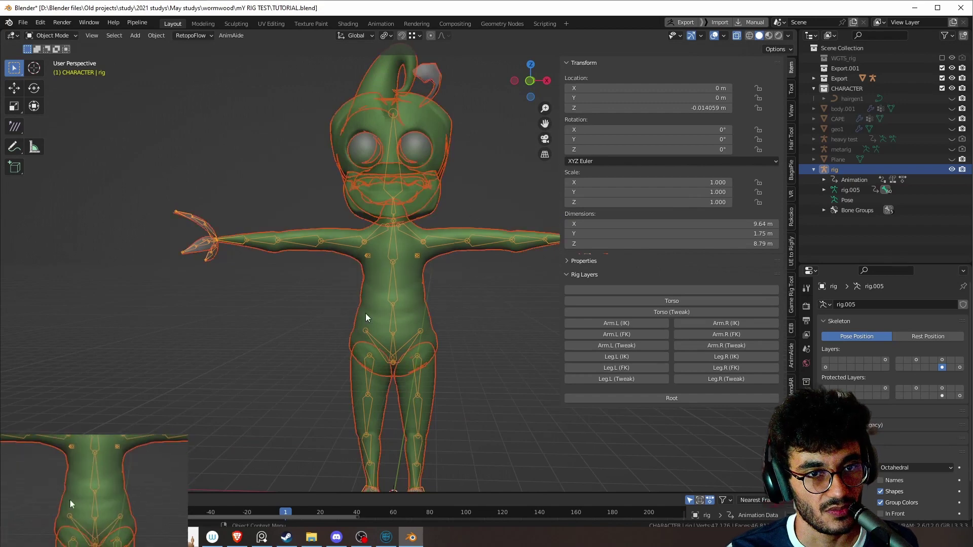
Step: Export the selected armature and meshes as TUTORIAL.fbx at scale 0.10 with Only Deform Bones, overwriting the existing file
key("F4")
mouse_move(366, 312)
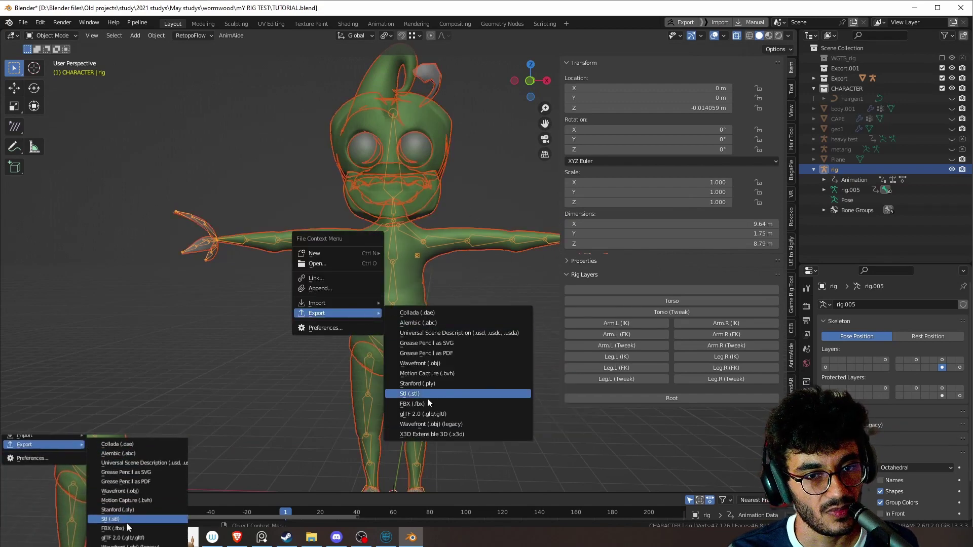
left_click(427, 399)
left_click(811, 334)
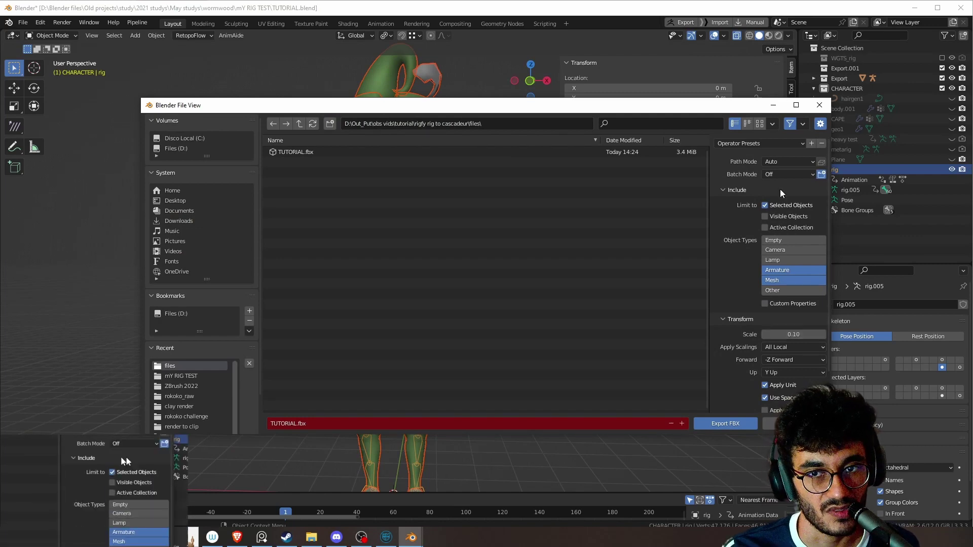
scroll(765, 302, "down", 2)
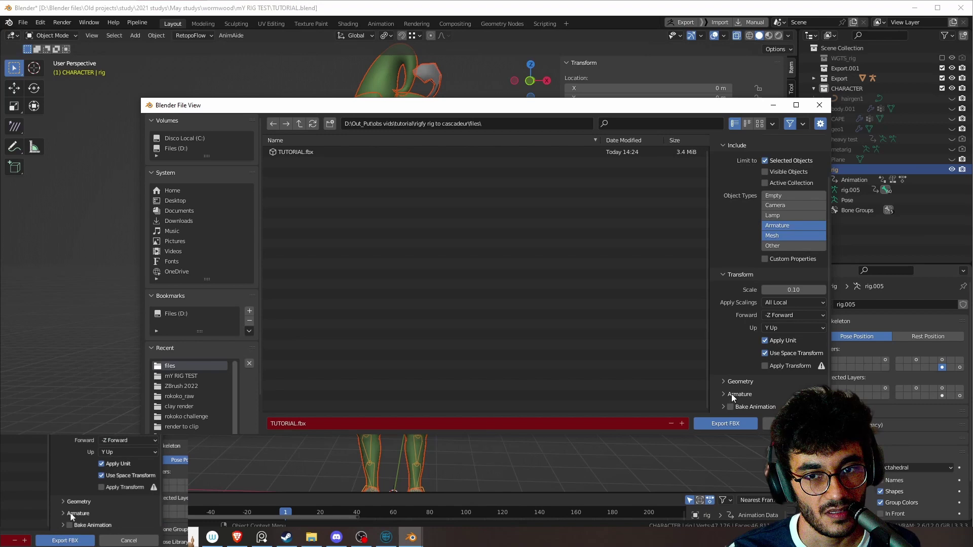
left_click(724, 395)
left_click(725, 382)
scroll(740, 357, "down", 6)
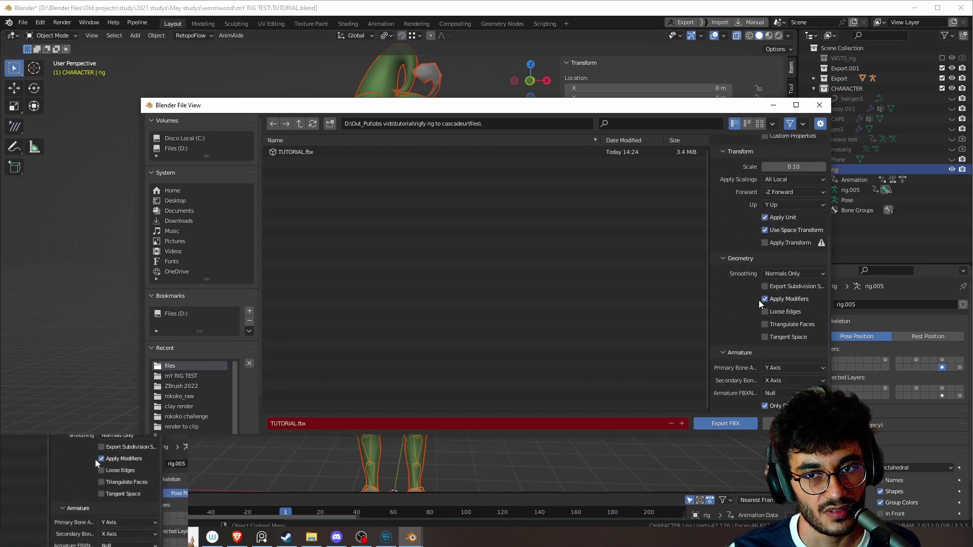
left_click(730, 258)
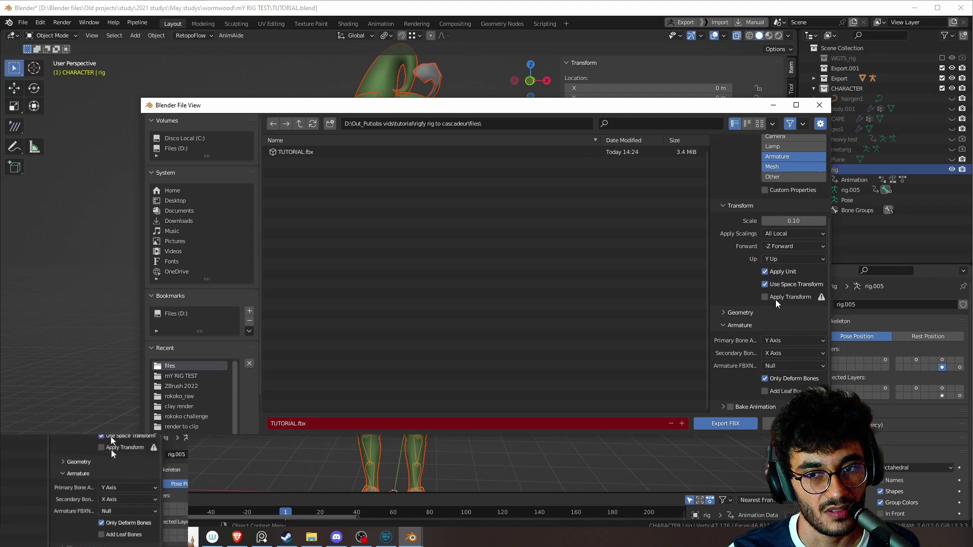
scroll(769, 228, "up", 5)
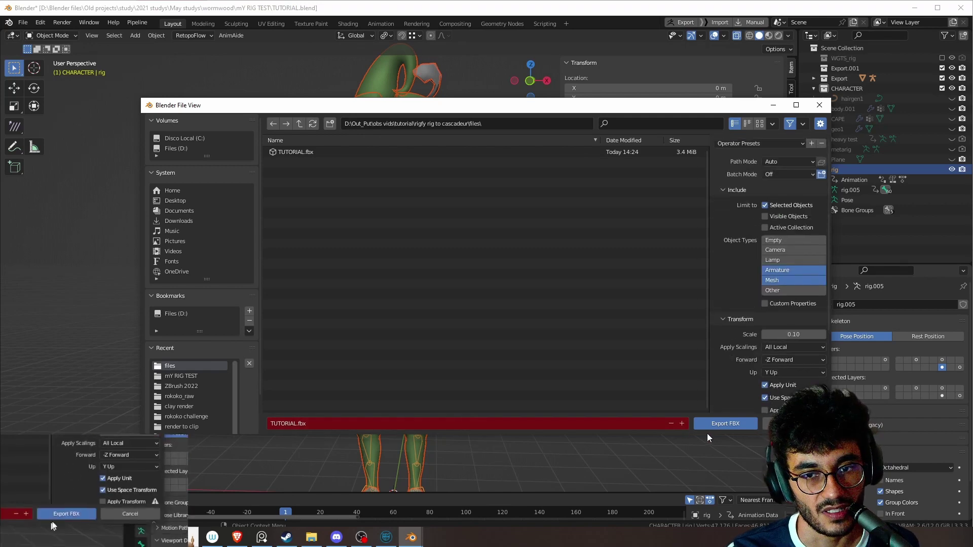
left_click(725, 423)
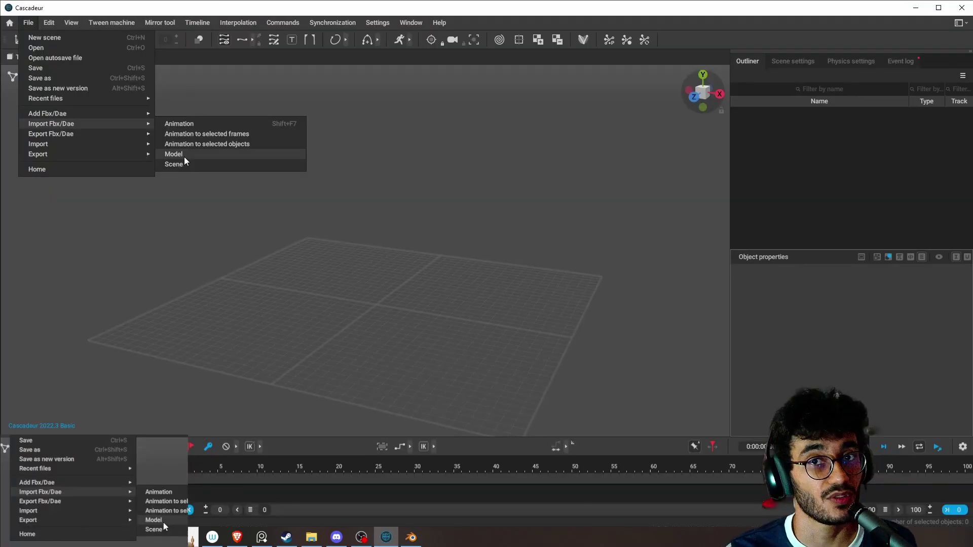
Step: Switch to Cascadeur, import TUTORIAL.fbx as a model, and launch the quick rigging tool for it
left_click(174, 154)
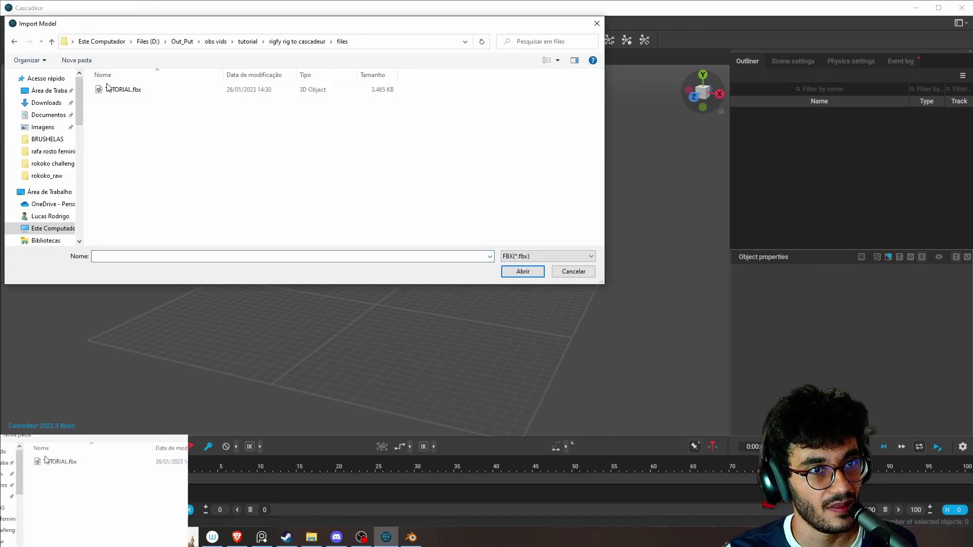
left_click(109, 90)
left_click(523, 272)
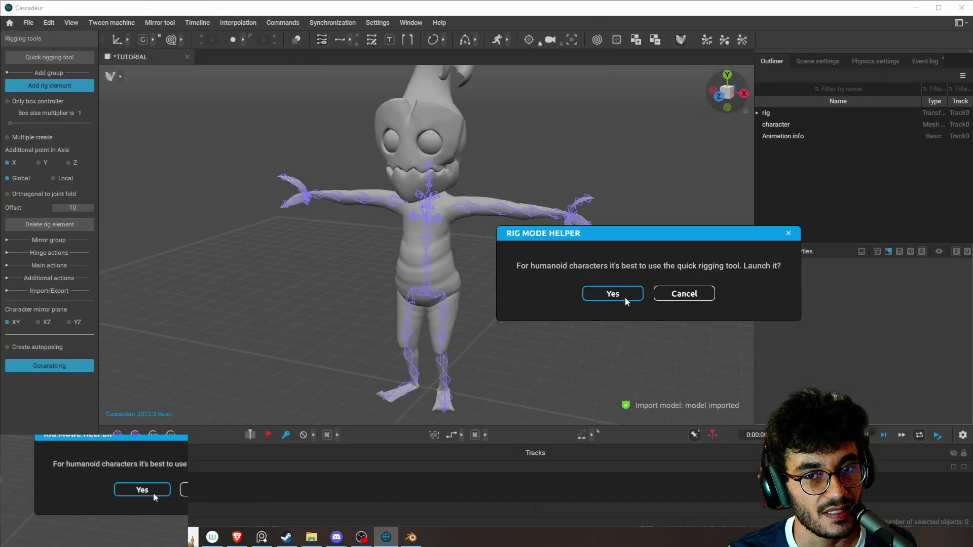
left_click(626, 297)
left_click(646, 289)
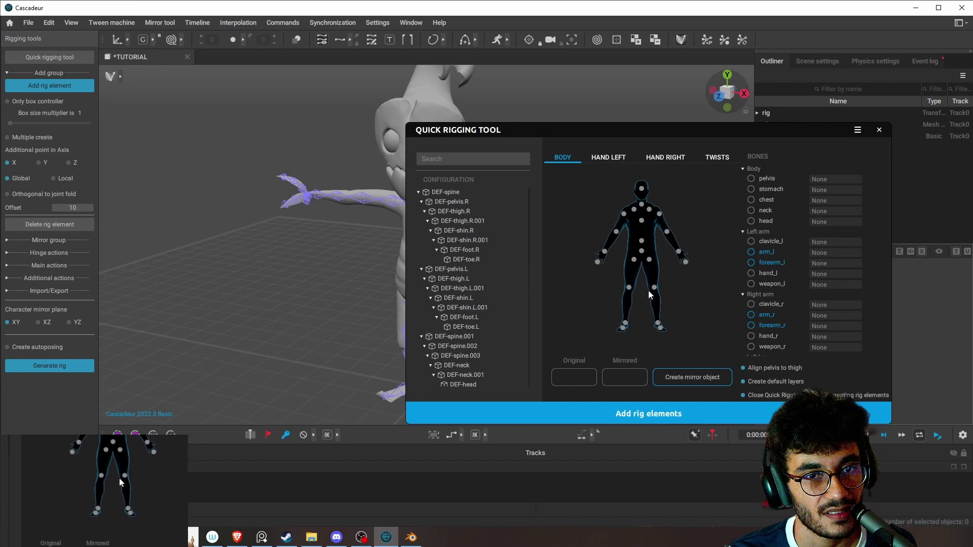
Step: Assign DEF-spine to the pelvis and collapse the DEF-pelvis.R and DEF-pelvis.L branches in the bone hierarchy
left_click_drag(444, 192, 641, 252)
left_click_drag(640, 132, 714, 110)
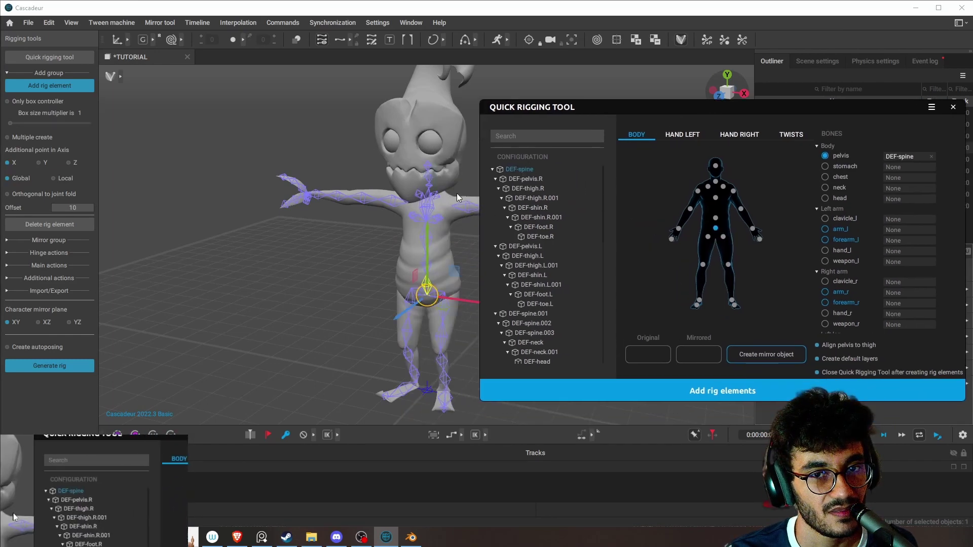
left_click(496, 179)
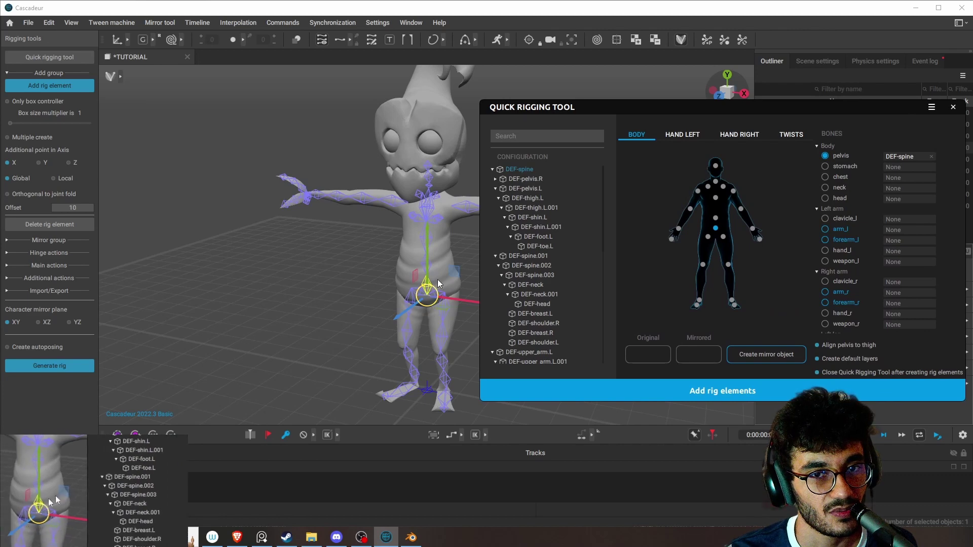
left_click(498, 199)
left_click(496, 190)
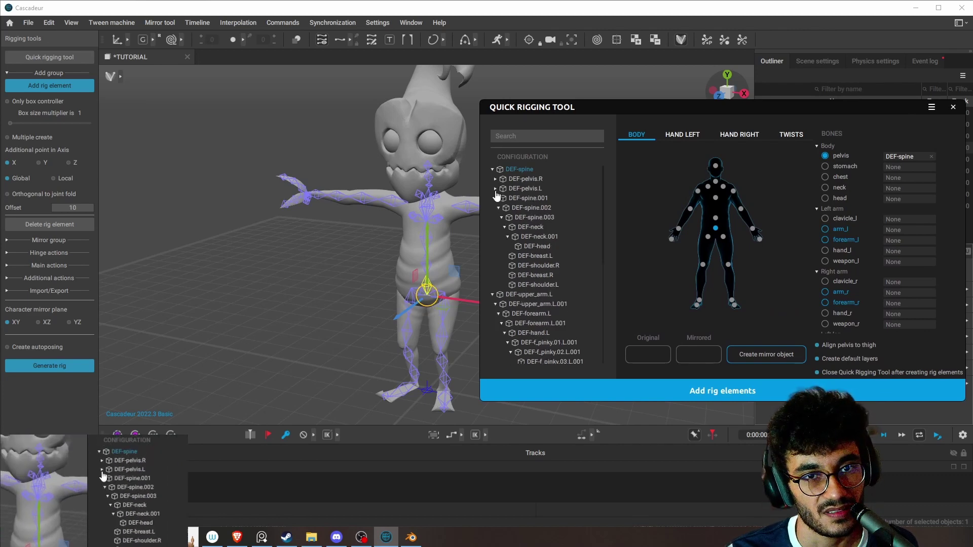
Step: Assign DEF-spine.001 to the stomach, DEF-spine.003 to the chest, DEF-neck to the neck and DEF-head to the head
left_click_drag(526, 196, 719, 226)
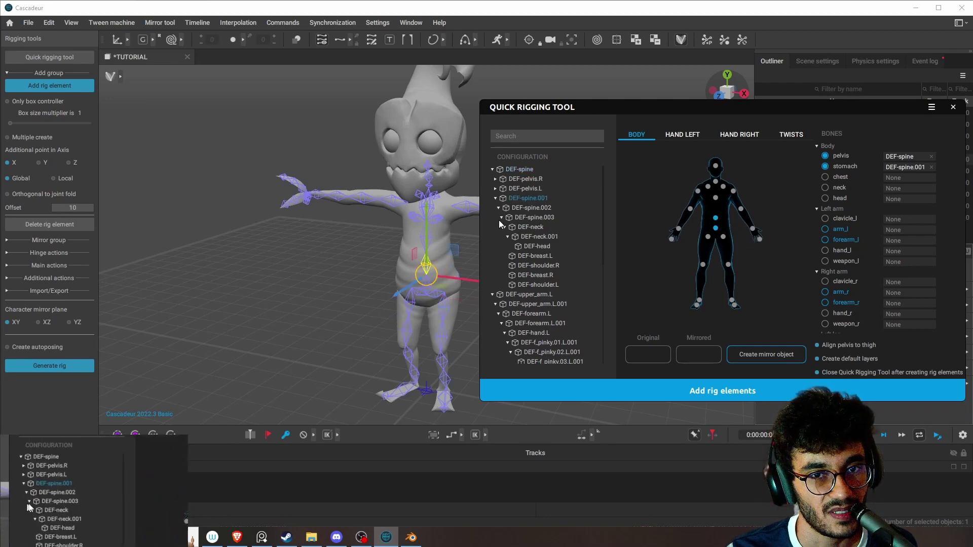
left_click_drag(528, 216, 716, 199)
left_click_drag(530, 227, 717, 186)
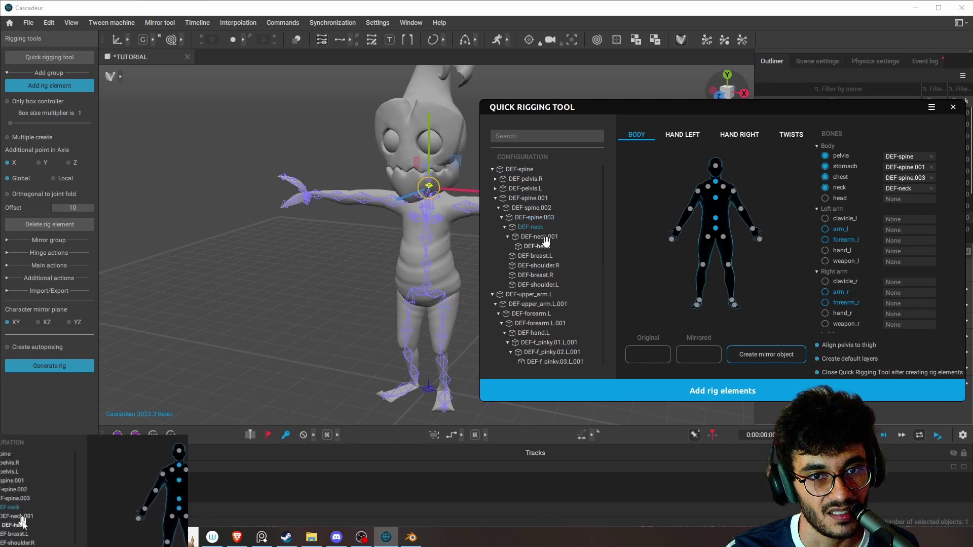
left_click_drag(536, 246, 726, 168)
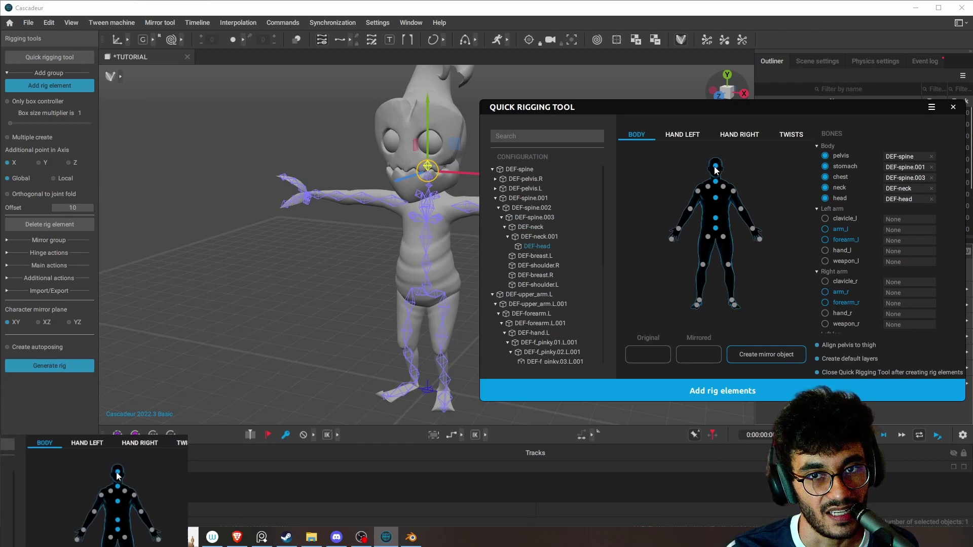
Step: Assign DEF-upper_arm.R to the right arm, DEF-forearm.R to the right forearm and DEF-hand.R to the right hand
left_click_drag(328, 319, 362, 310, "alt")
left_click(389, 205)
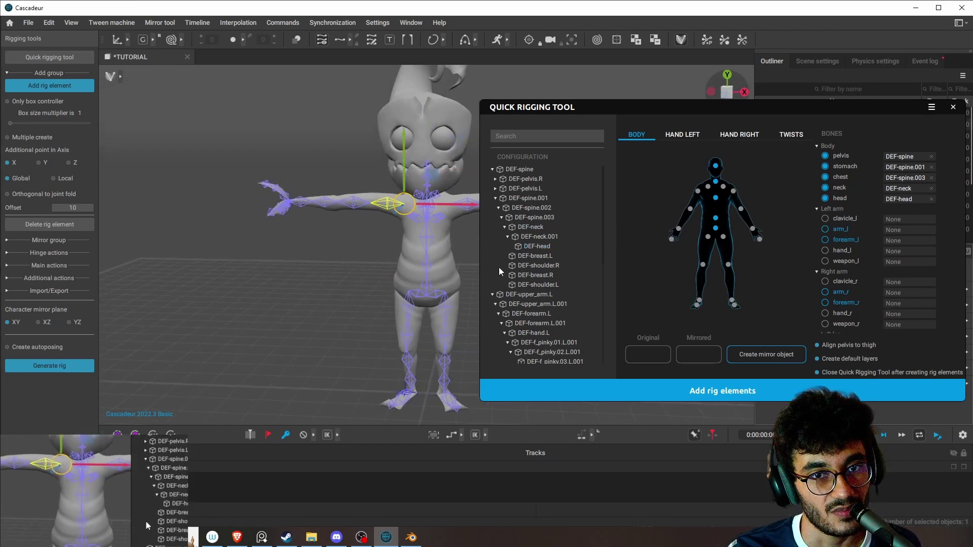
left_click_drag(603, 242, 609, 326)
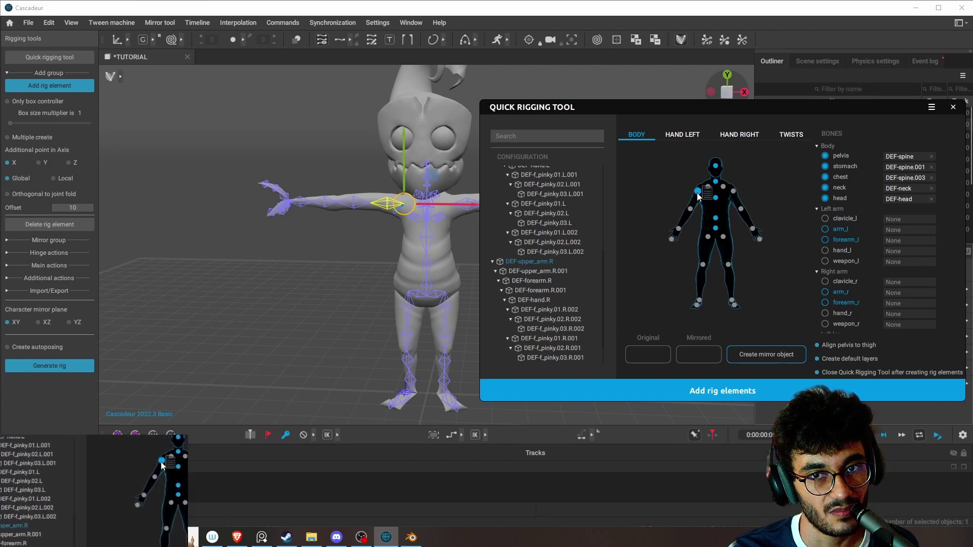
left_click(553, 270)
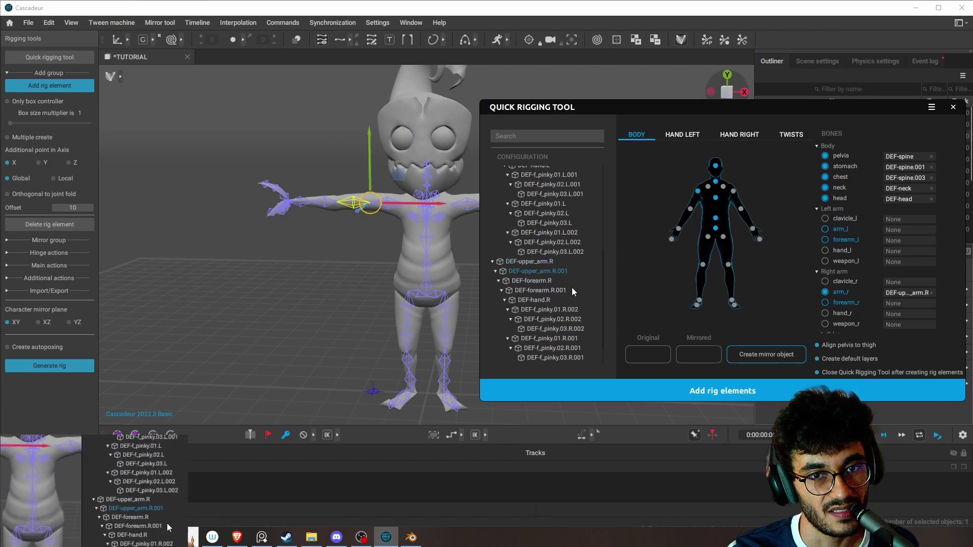
left_click(530, 280)
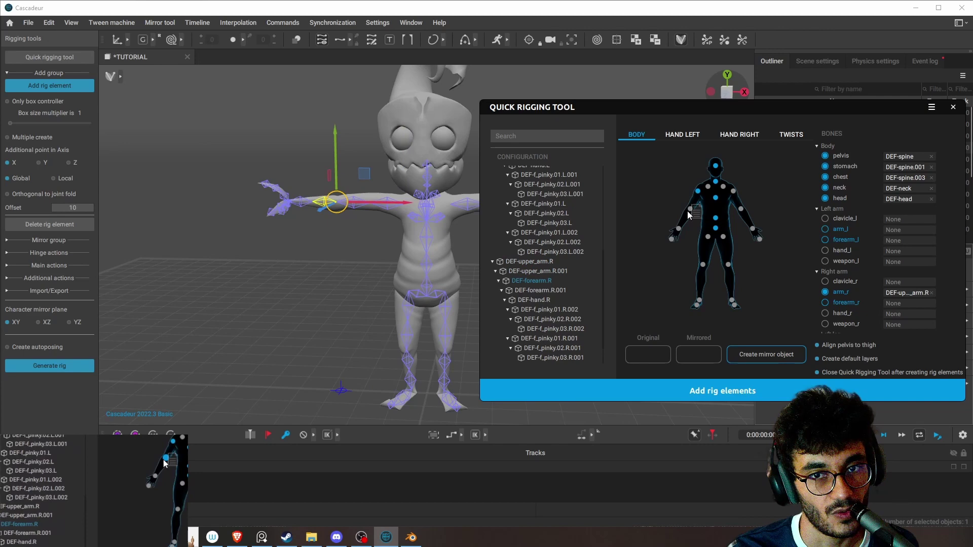
left_click(533, 290)
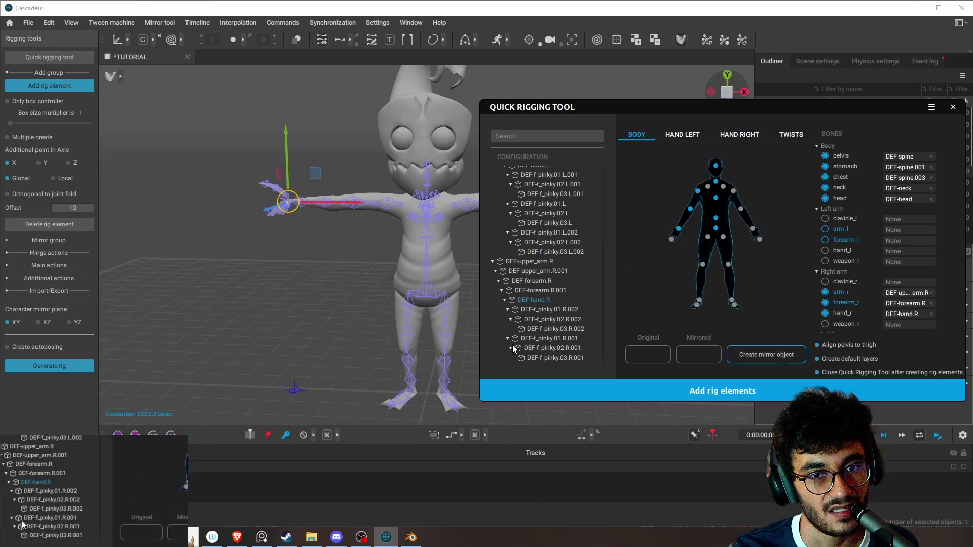
Step: Assign DEF-thigh.R to the right thigh and DEF-shin.R to the right lower leg
left_click(412, 310)
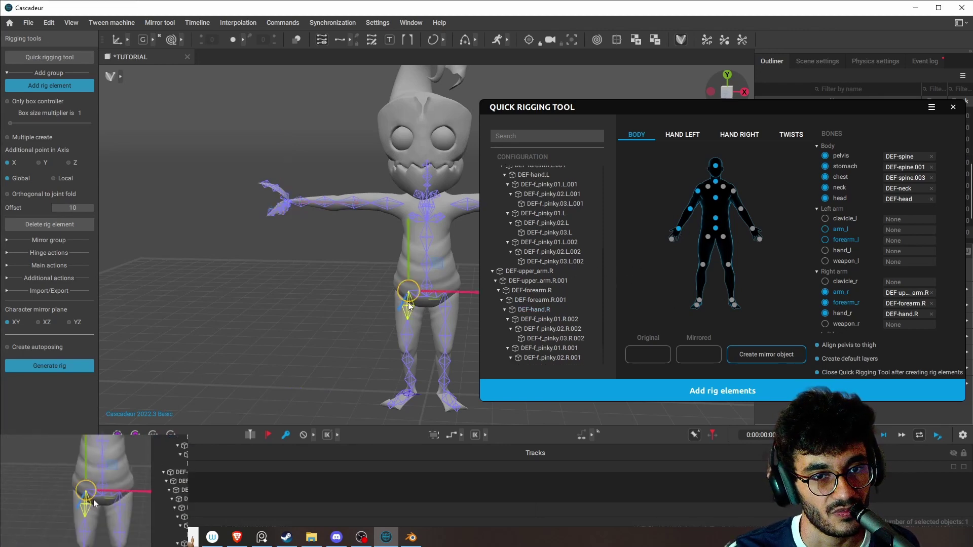
scroll(600, 281, "up", 6)
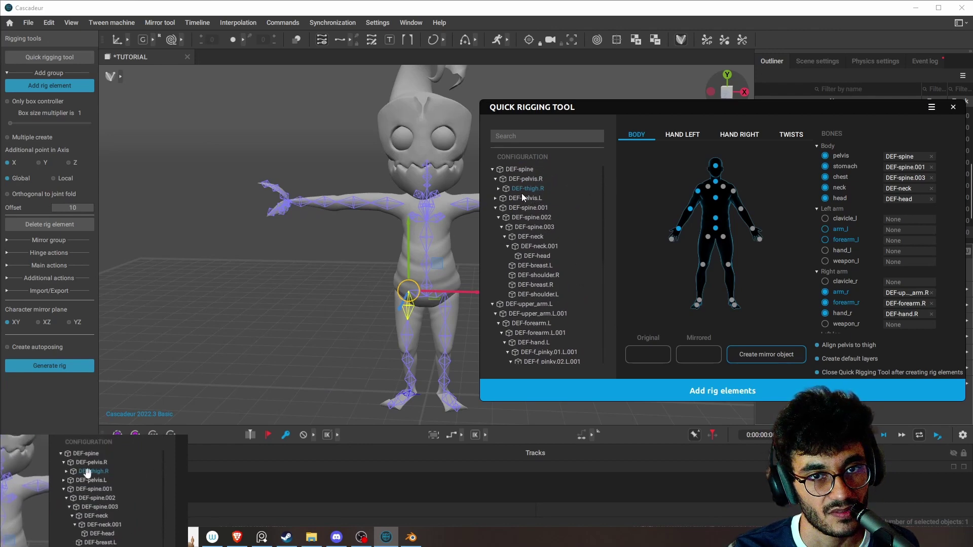
left_click_drag(521, 193, 708, 236)
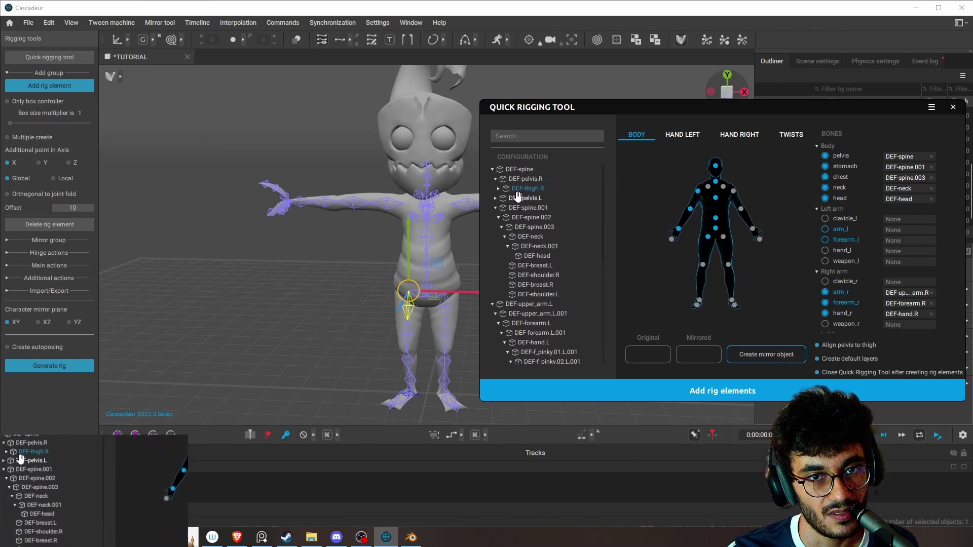
left_click(499, 188)
left_click(507, 202)
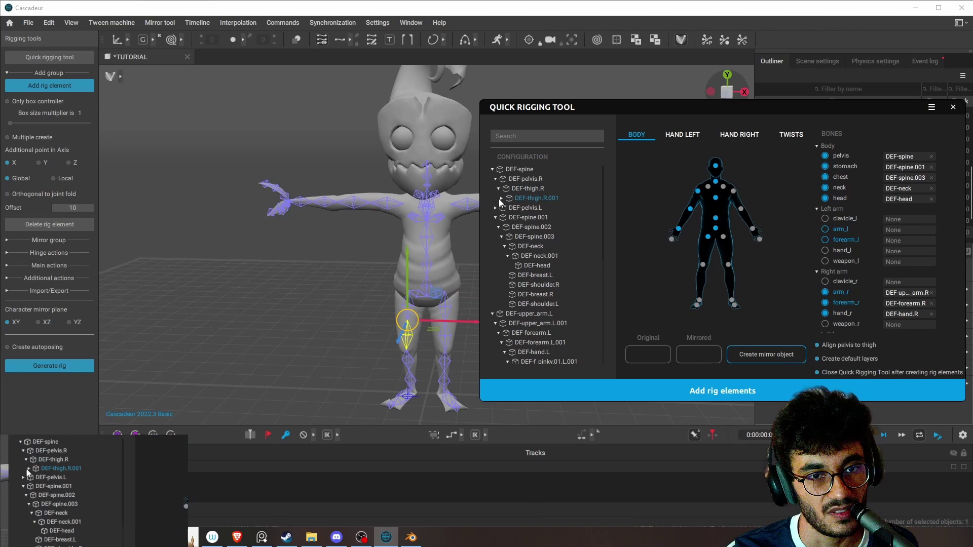
left_click(501, 198)
left_click_drag(532, 208, 702, 267)
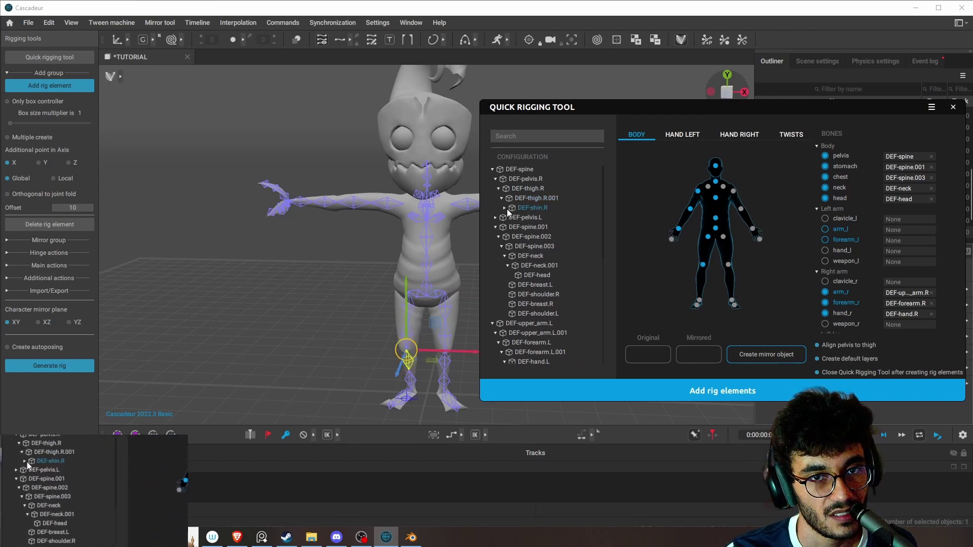
Step: Expand the DEF-shin.R branch and assign DEF-foot.R to the right foot and DEF-toe.R to the right toe
left_click(505, 208)
left_click(507, 218)
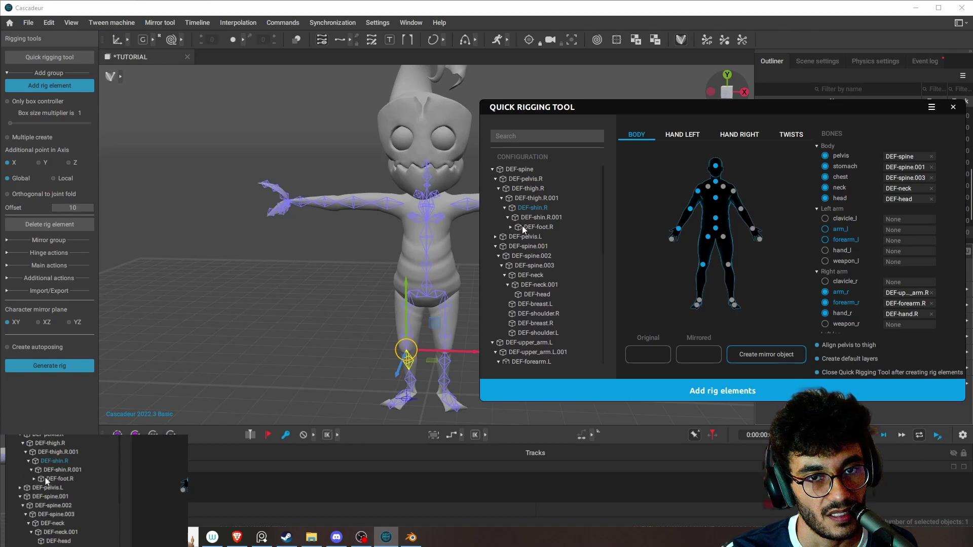
left_click(525, 227)
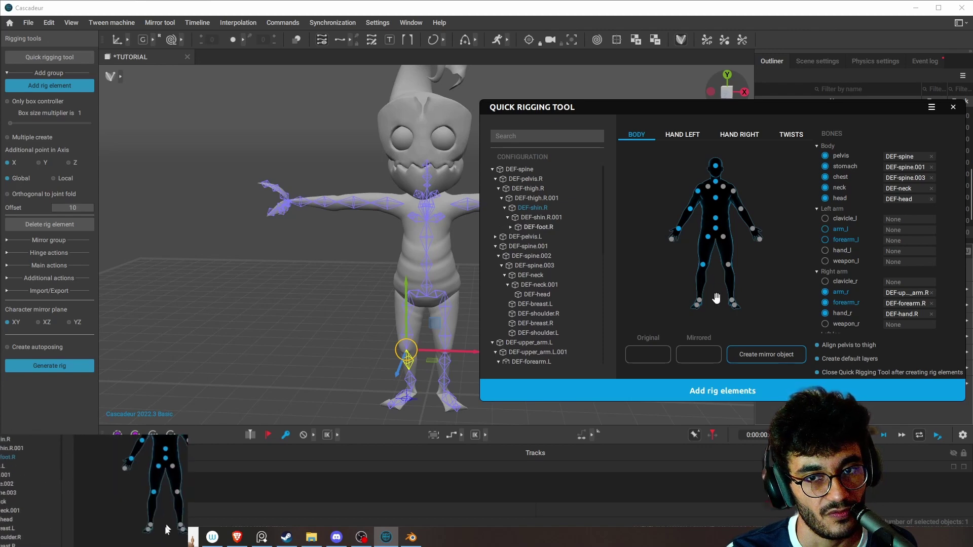
left_click(511, 227)
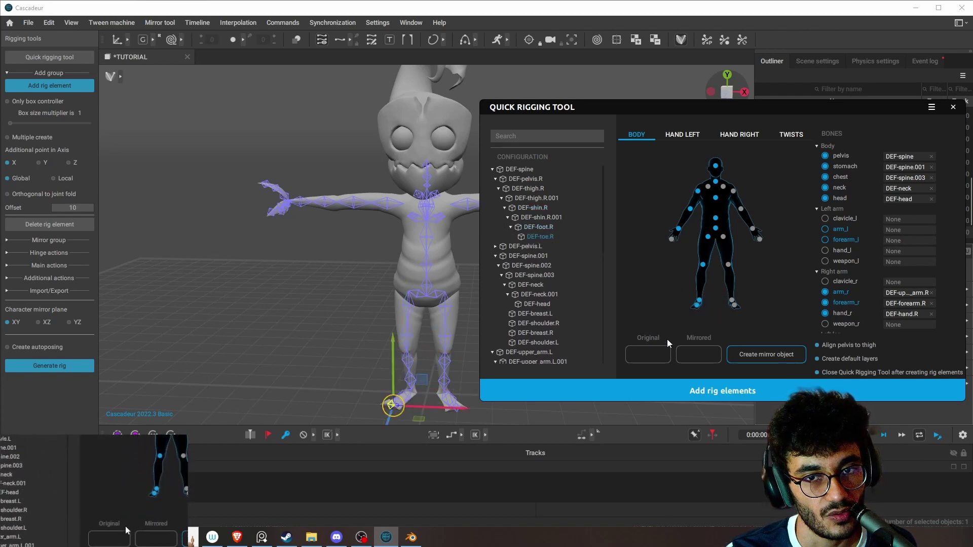
Step: Mirror the bone assignments with .R as original and .L as mirrored, and add the rig elements while staying in rig editing
left_click(646, 353)
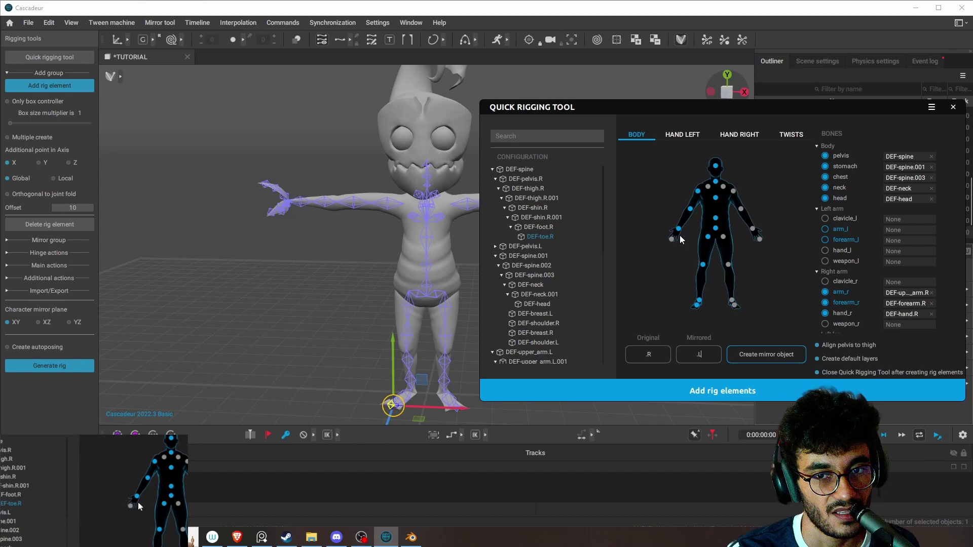
left_click(667, 390)
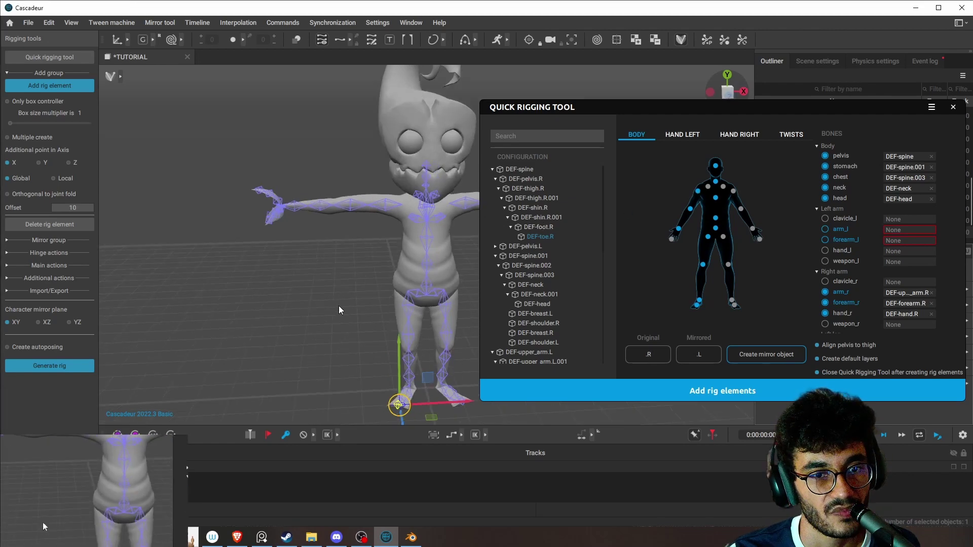
left_click(387, 203)
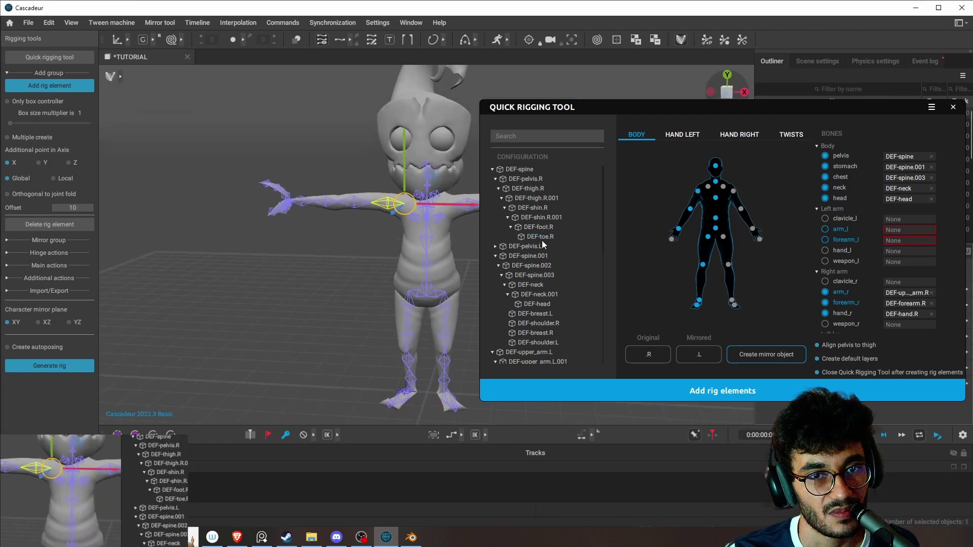
left_click_drag(602, 243, 600, 53)
left_click(770, 357)
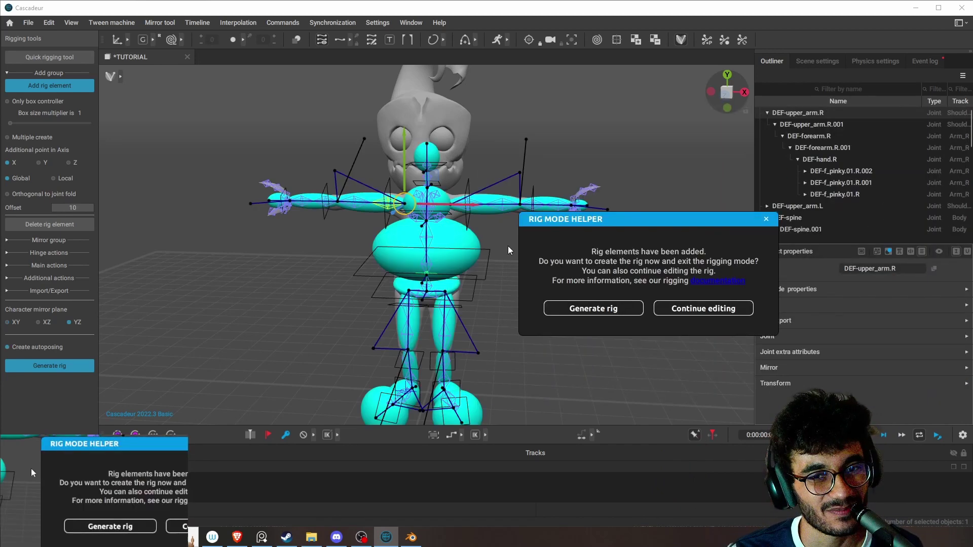
left_click(698, 308)
Step: Select the left foot and toe rig elements together and rotate them about their local axis
right_click_drag(520, 269, 483, 389)
left_click(482, 386)
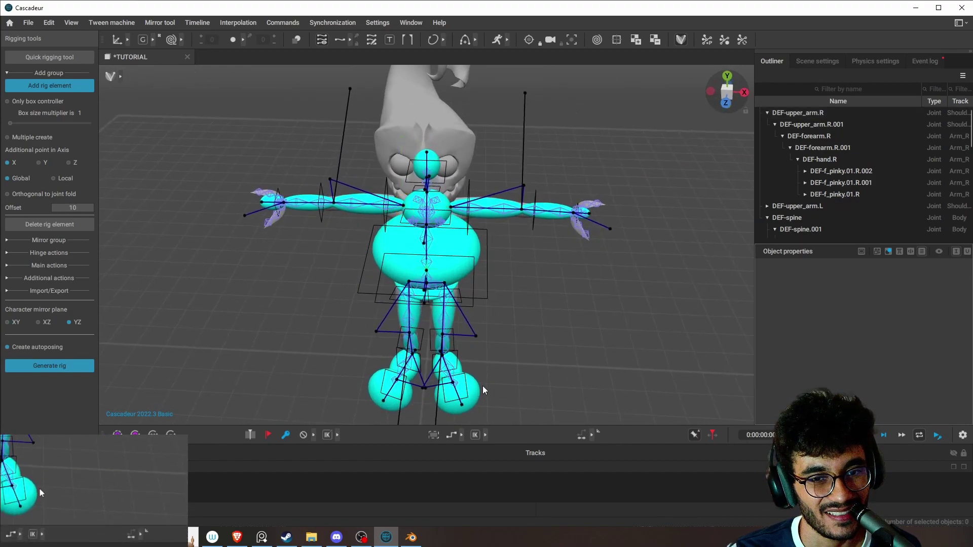
key("f")
right_click_drag(575, 306, 480, 219)
left_click(475, 228, "shift")
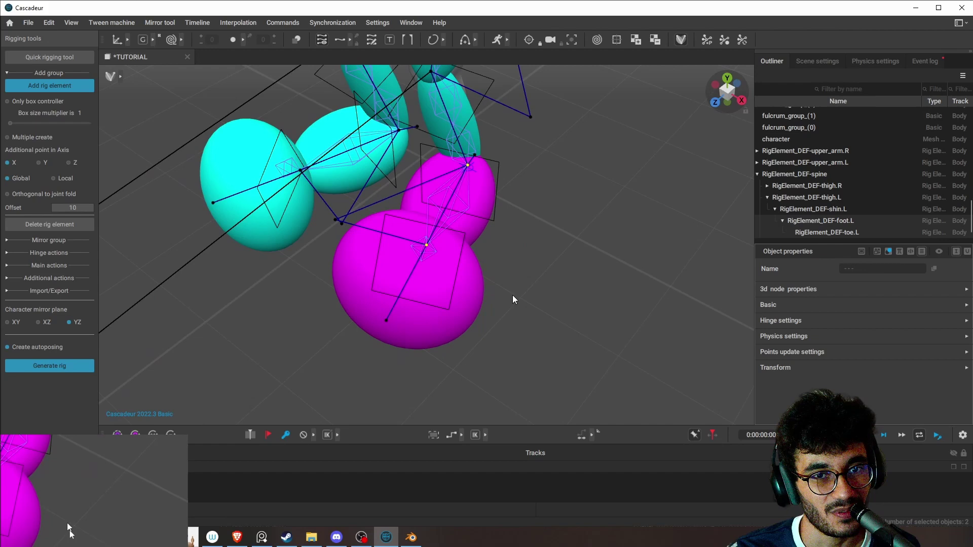
right_click_drag(512, 298, 356, 253)
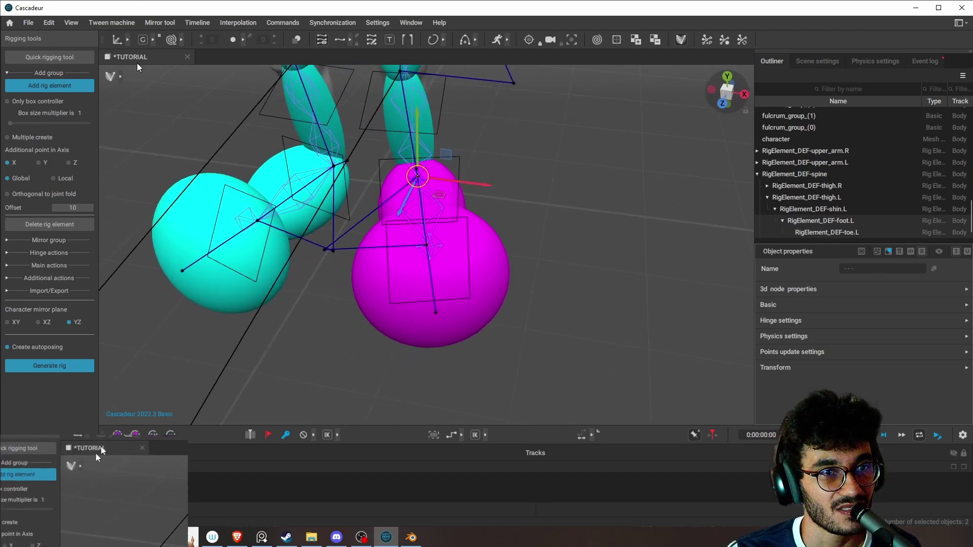
left_click(152, 40)
left_click(178, 42)
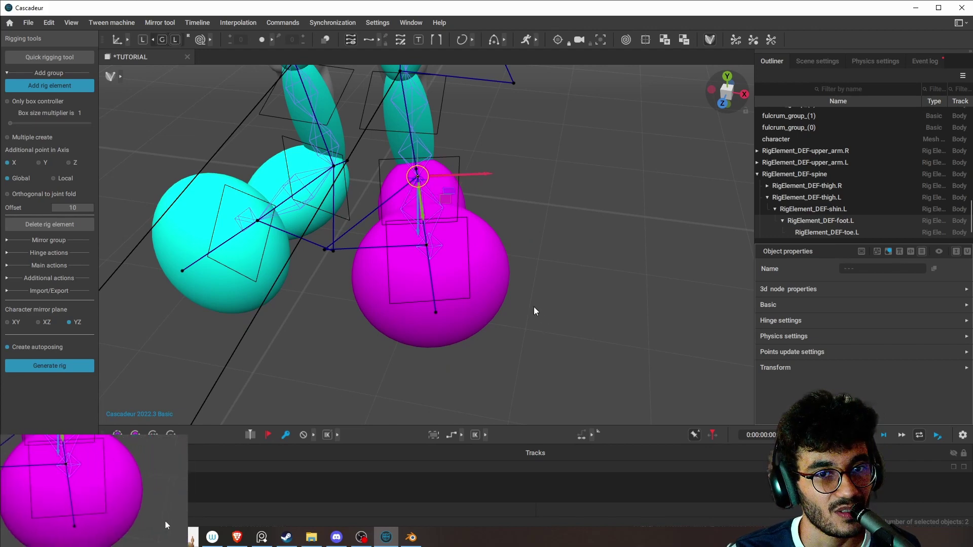
right_click_drag(533, 306, 502, 218)
left_click_drag(387, 196, 501, 343)
right_click_drag(559, 244, 524, 355)
Step: Move toDirectionPoint_DEF-toe.L along the global axes so the toe rig element fits the tip of the left foot mesh
left_click(450, 336)
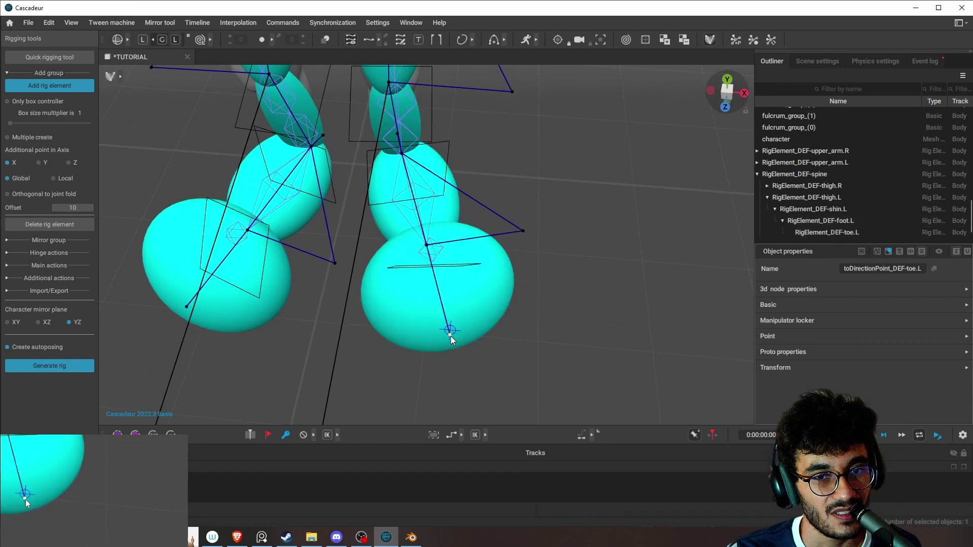
right_click_drag(450, 335, 512, 329)
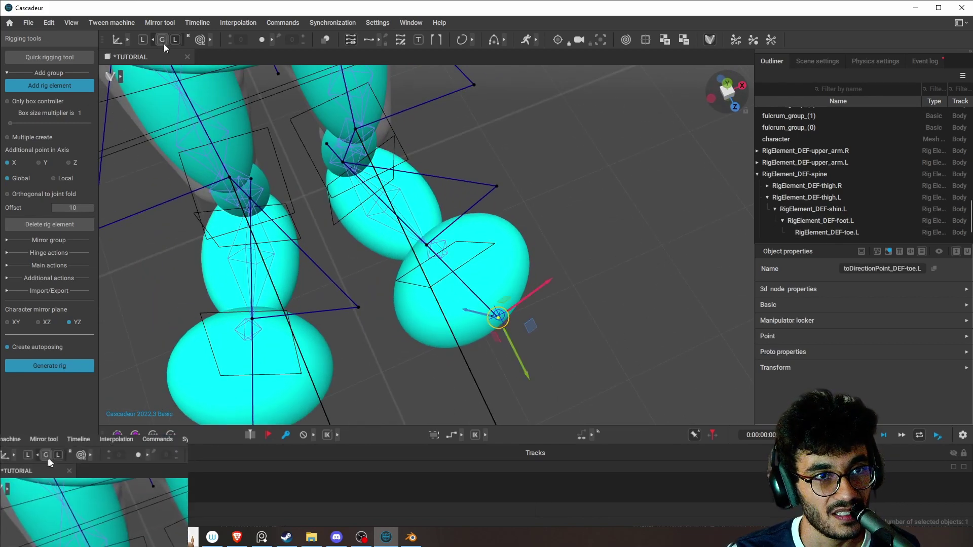
right_click_drag(530, 265, 494, 296)
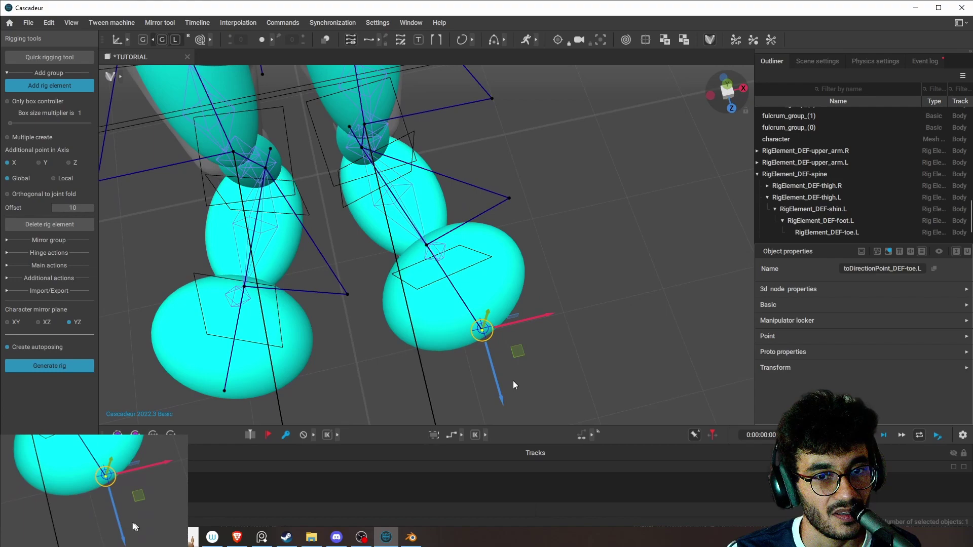
left_click_drag(491, 362, 490, 267)
right_click_drag(532, 308, 469, 414)
left_click_drag(475, 300, 466, 303)
right_click_drag(628, 282, 507, 198)
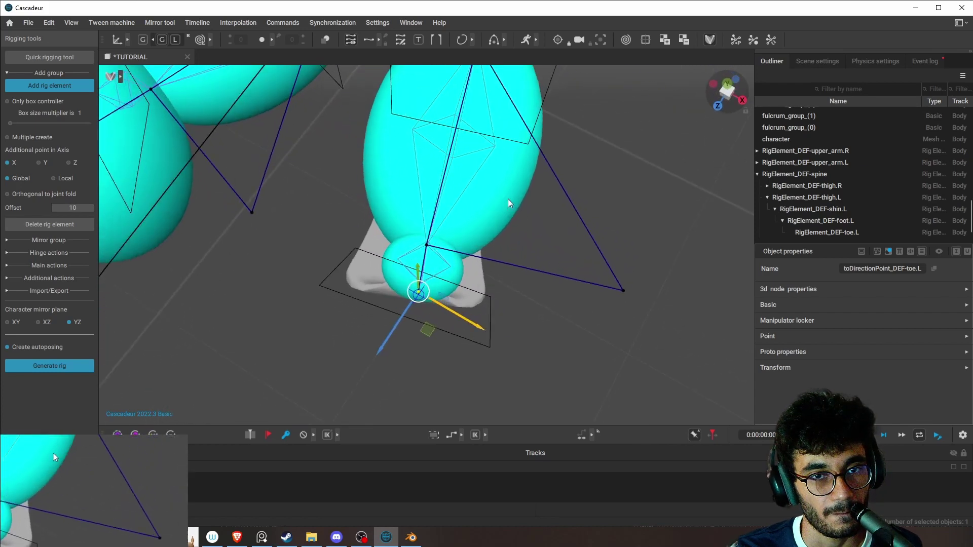
Step: Set the rigid body width to 10 for RigElement_DEF-toe.L and to 5 for RigElement_DEF-foot.L
left_click(462, 272)
left_click(802, 337)
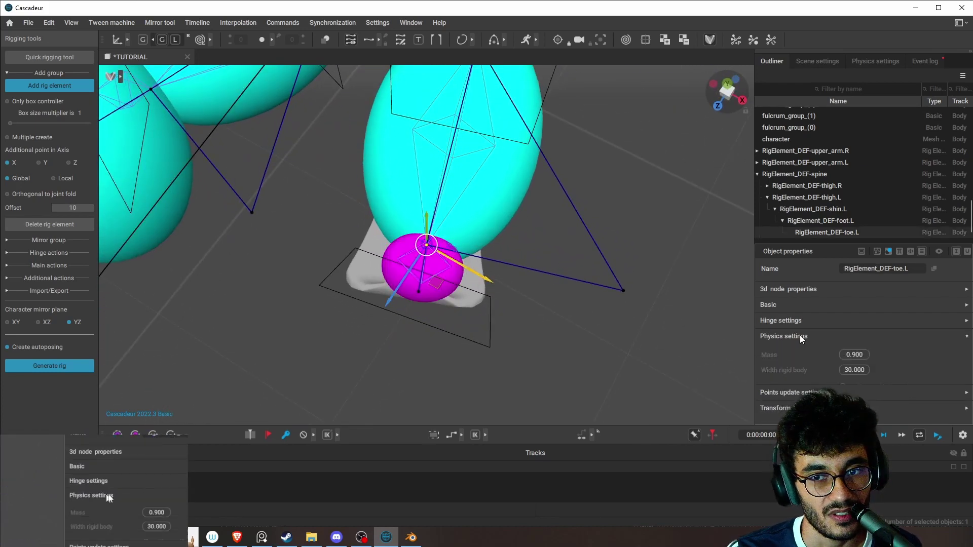
type("10")
key("Return")
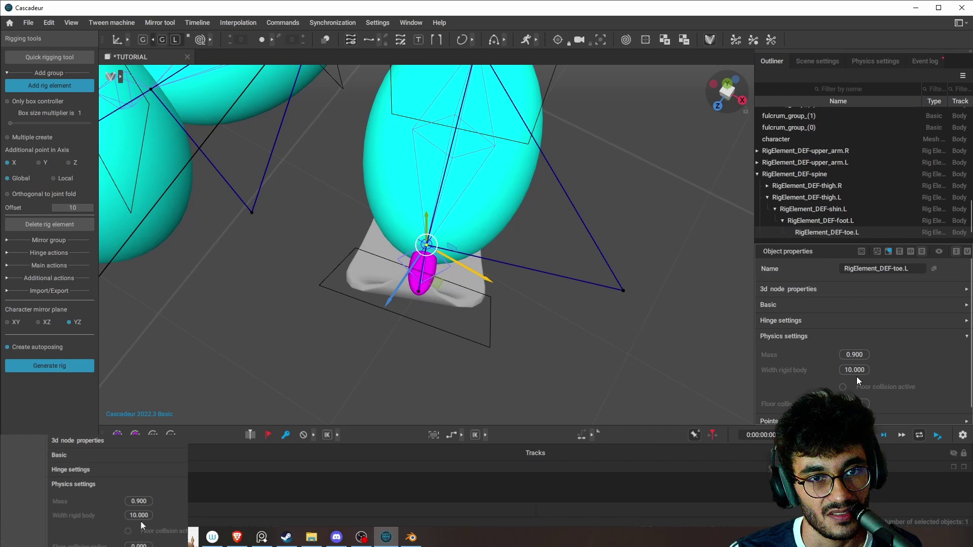
left_click(502, 201)
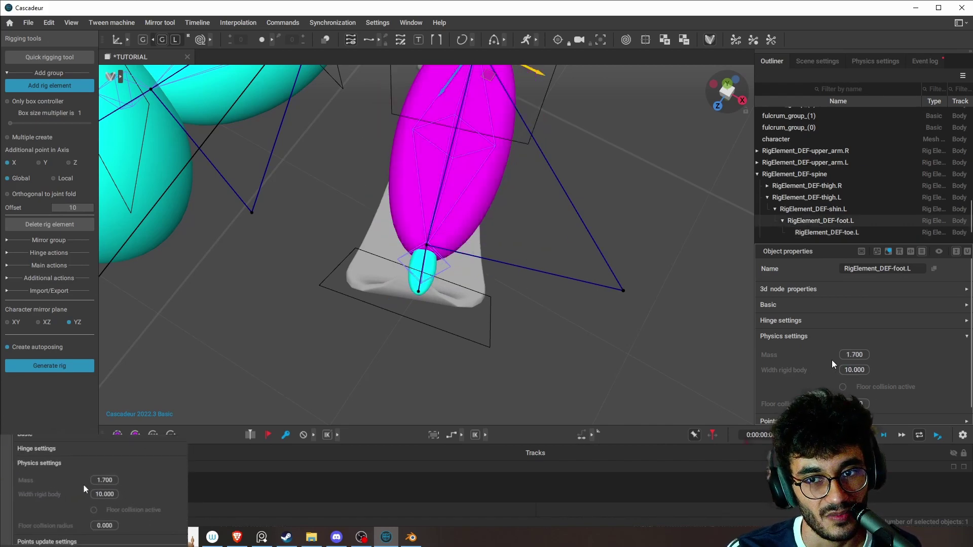
key("Return")
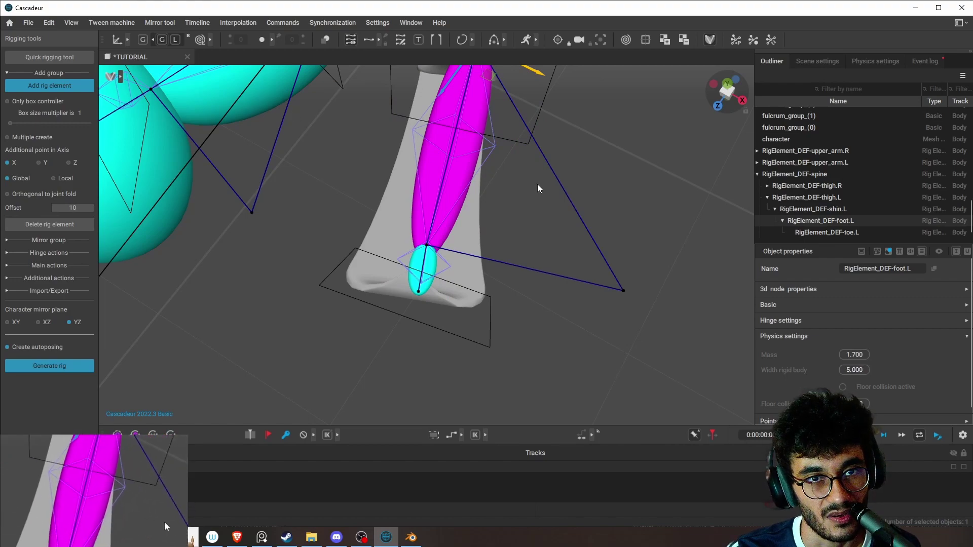
Step: Examine the left ankle to see how the shin's direction point and the foot rig element line up there
left_click_drag(537, 183, 534, 149, "alt")
right_click_drag(534, 148, 687, 330)
left_click(688, 252)
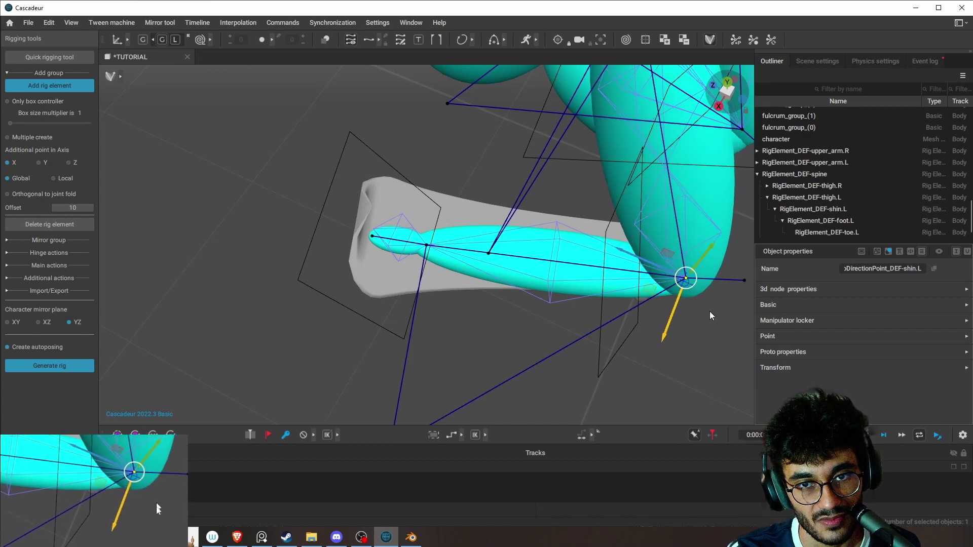
left_click(699, 292)
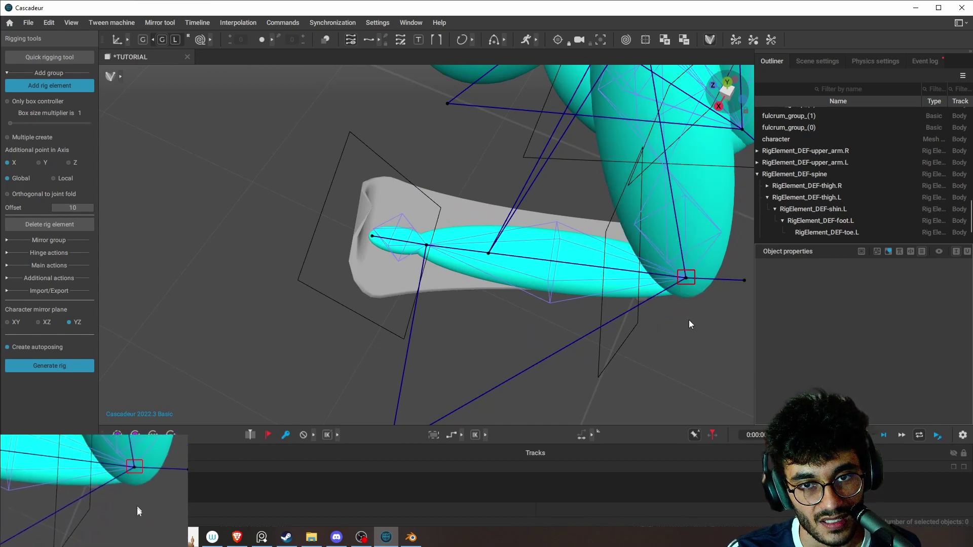
left_click_drag(659, 353, 584, 353, "alt")
key("f")
right_click_drag(585, 353, 512, 391)
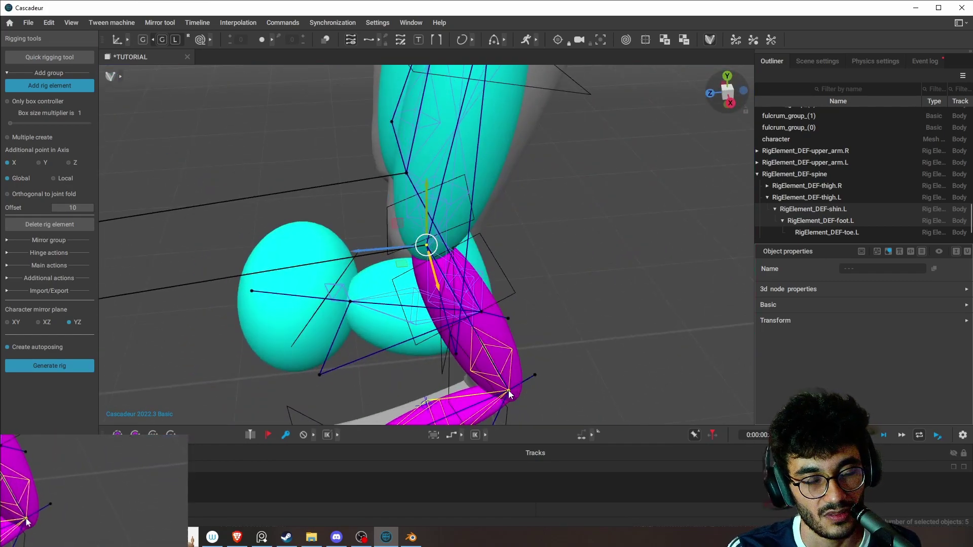
left_click(652, 379)
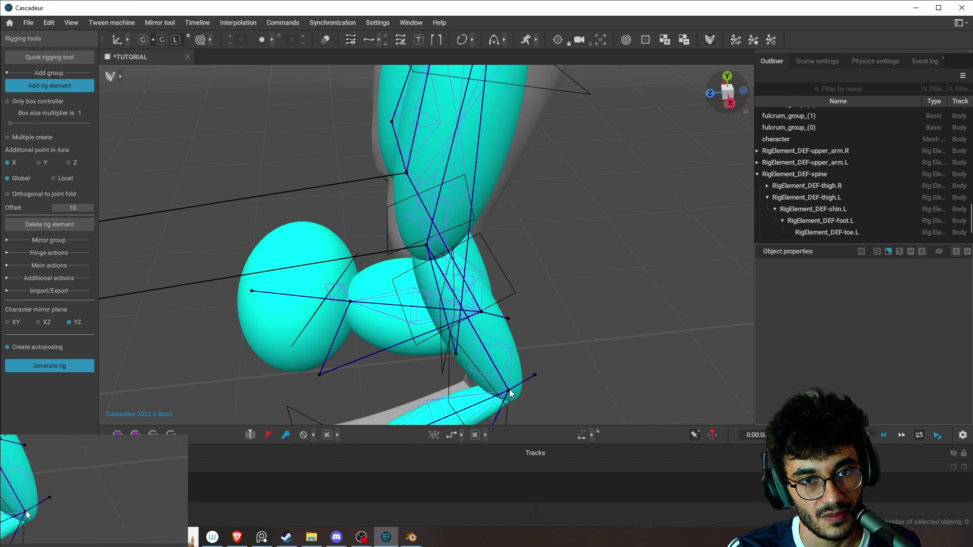
Step: Examine the left ankle from several angles to compare the foot and shin rig elements
left_click(509, 390)
right_click_drag(509, 390, 561, 345)
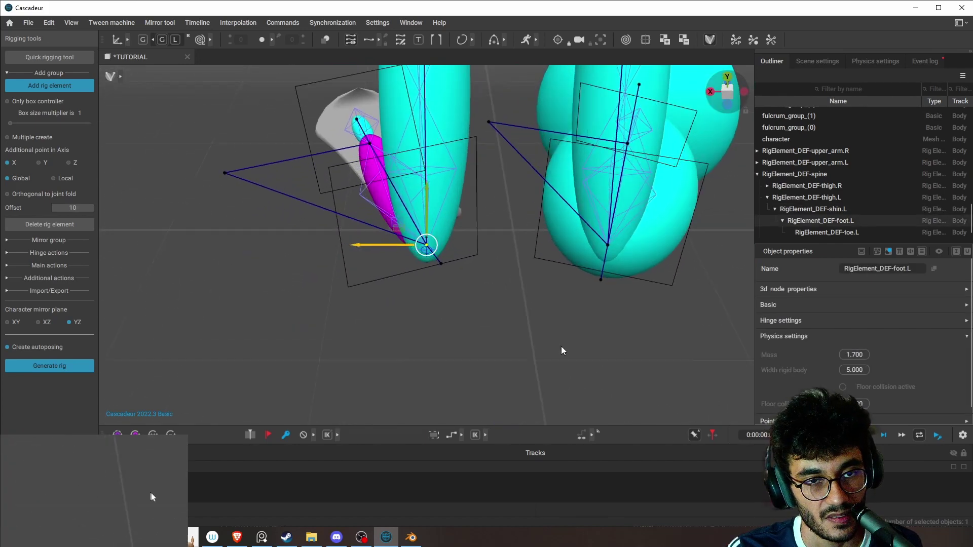
scroll(421, 335, "up", 3)
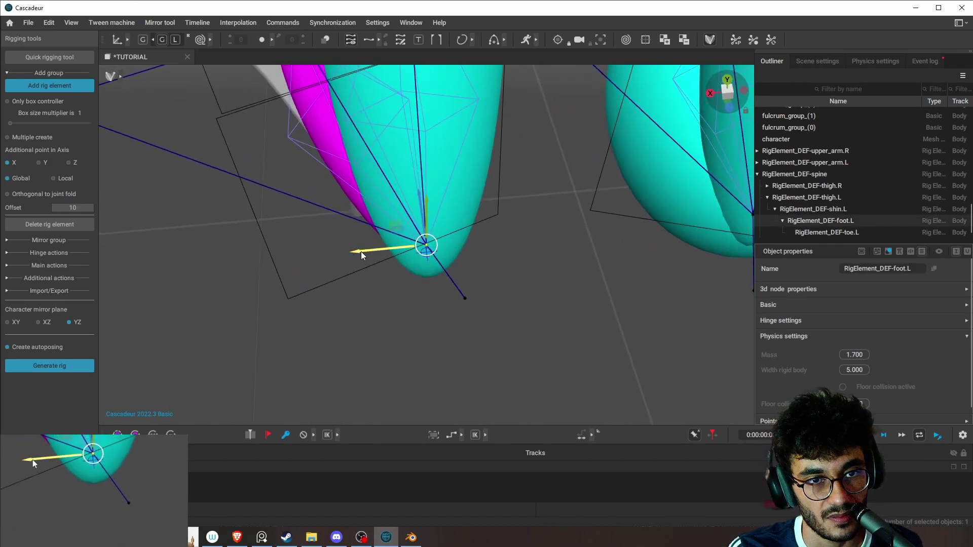
right_click_drag(362, 253, 436, 265)
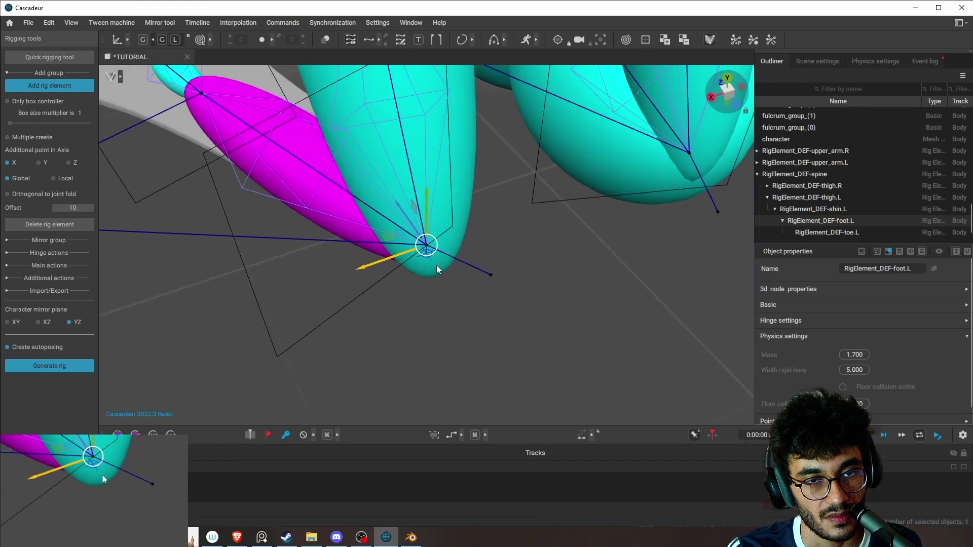
left_click(436, 265)
right_click_drag(431, 318, 450, 286)
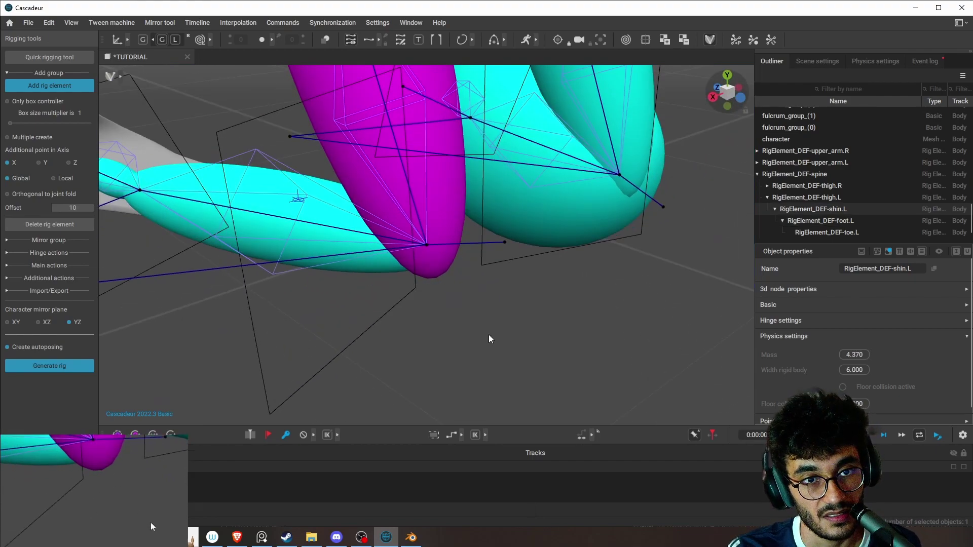
right_click_drag(489, 339, 506, 234)
left_click(505, 233)
right_click_drag(510, 348, 558, 315)
left_click(510, 331)
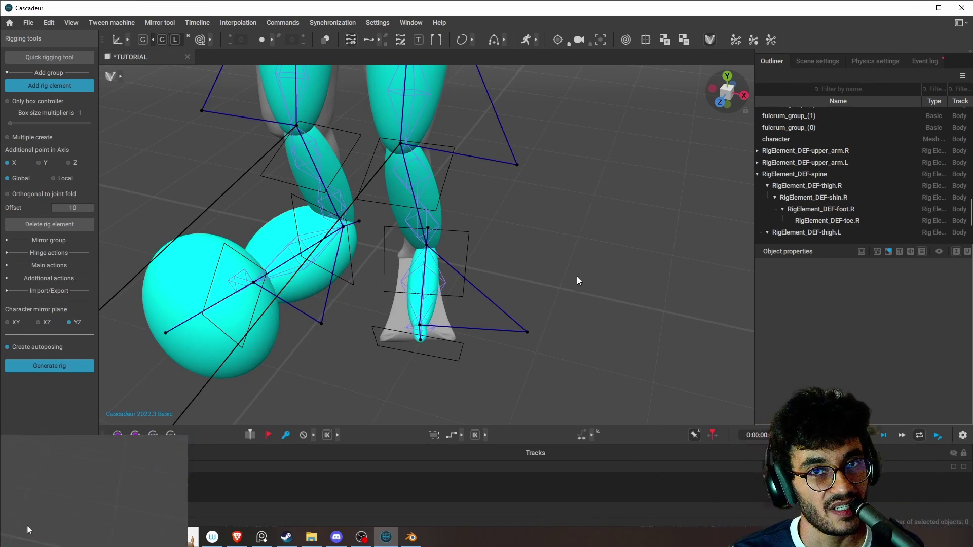
Step: Examine the left foot around toDirectionPoint_DEF-toe.L to check how the toe rig element sits in the mesh
scroll(576, 277, "down", 7)
left_click_drag(533, 196, 487, 213, "alt")
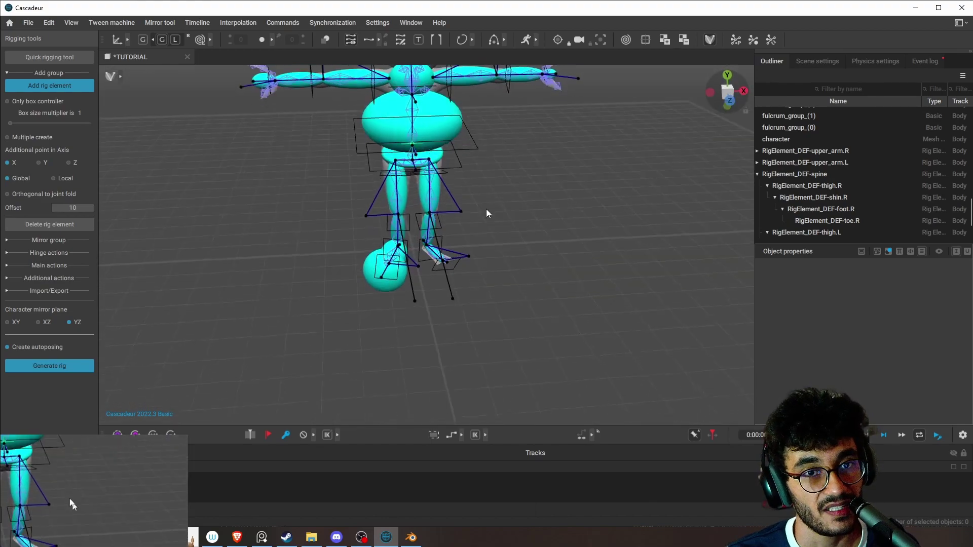
scroll(502, 205, "up", 8)
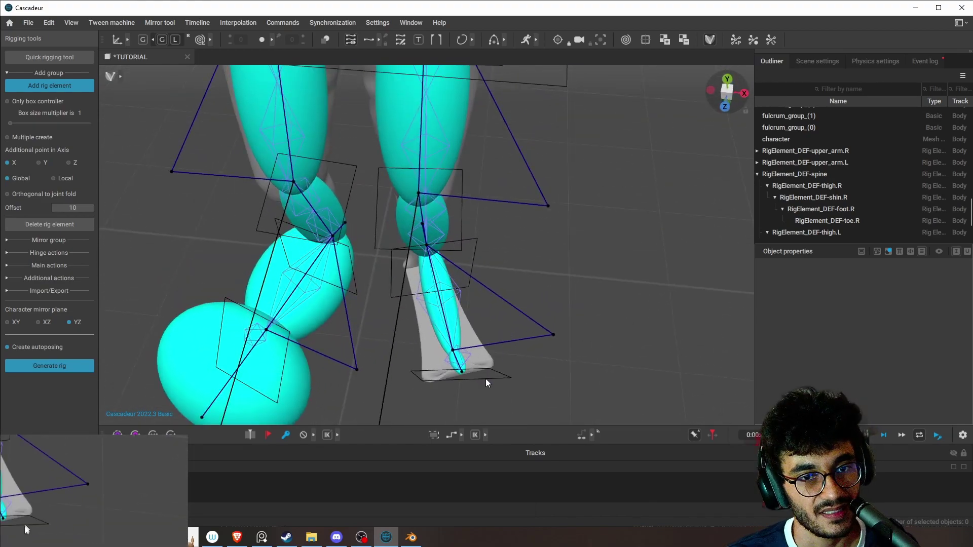
left_click(462, 372)
key("f")
left_click_drag(521, 372, 498, 381, "alt")
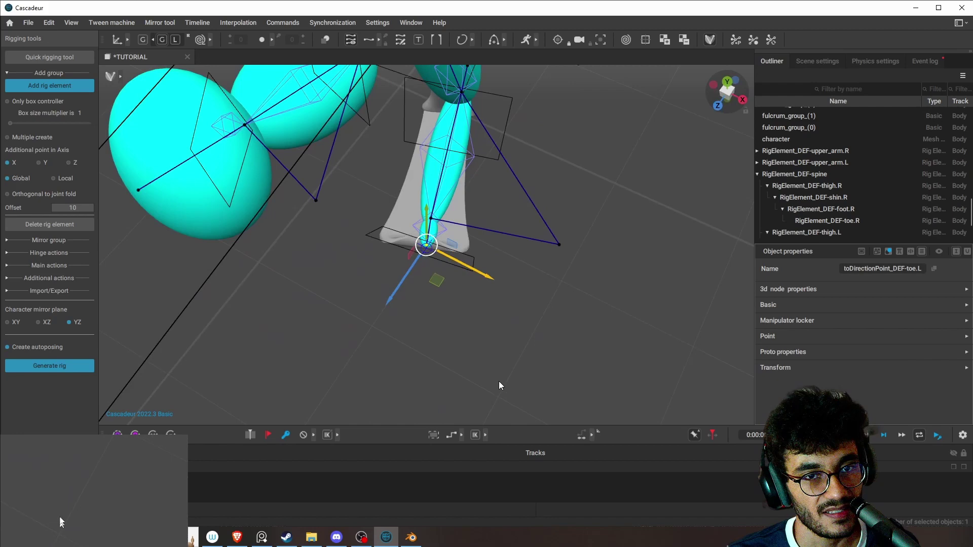
scroll(594, 348, "up", 3)
left_click_drag(596, 348, 444, 261, "alt")
scroll(328, 226, "down", 4)
scroll(444, 261, "up", 4)
right_click_drag(421, 251, 520, 266)
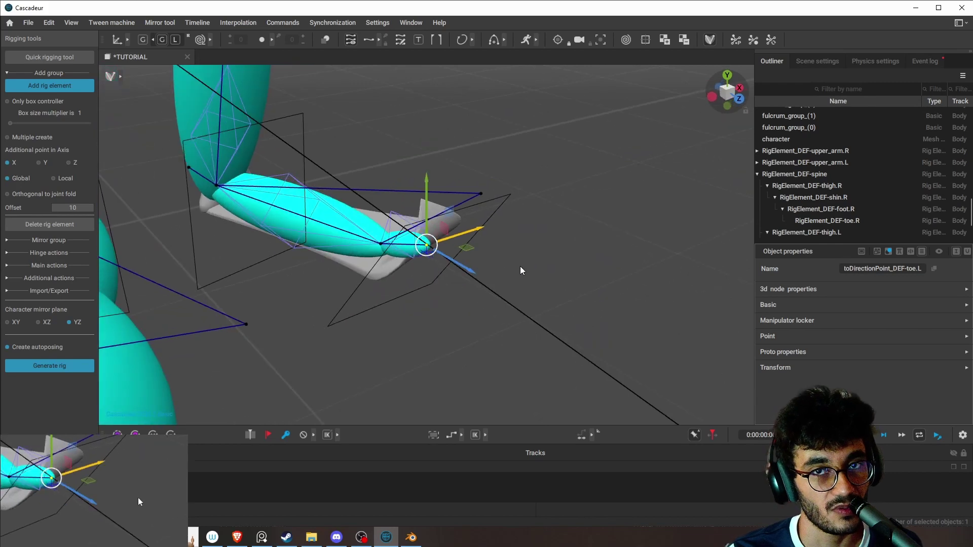
right_click_drag(436, 228, 482, 245)
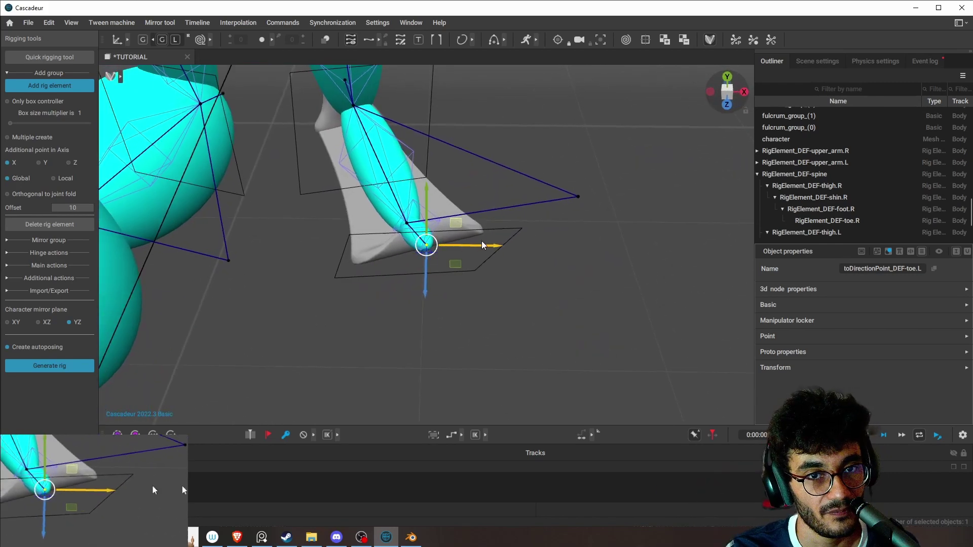
Step: Select the two overlapping additional points beside the left foot and move them along X closer to the foot
left_click_drag(589, 216, 589, 217)
right_click_drag(590, 217, 593, 255)
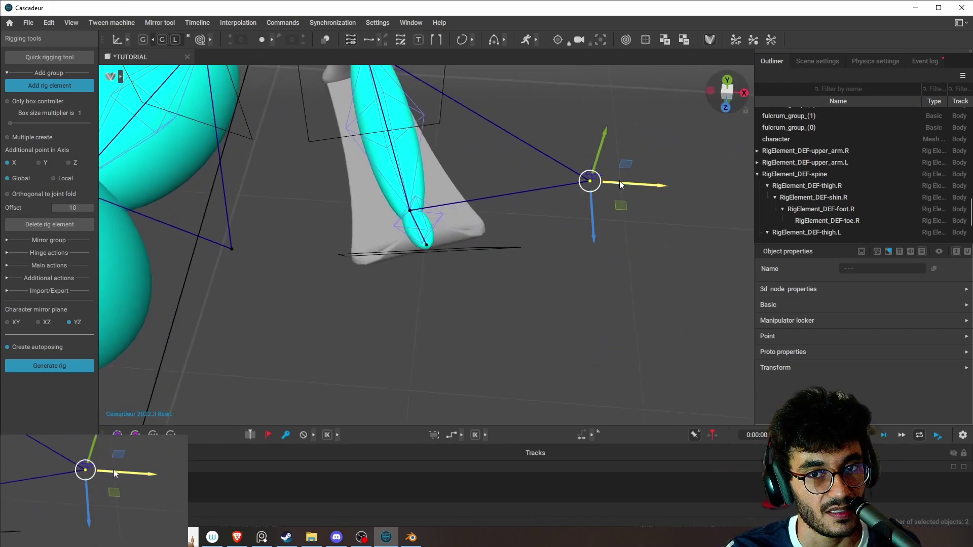
left_click_drag(619, 181, 499, 196)
right_click_drag(455, 212, 475, 196)
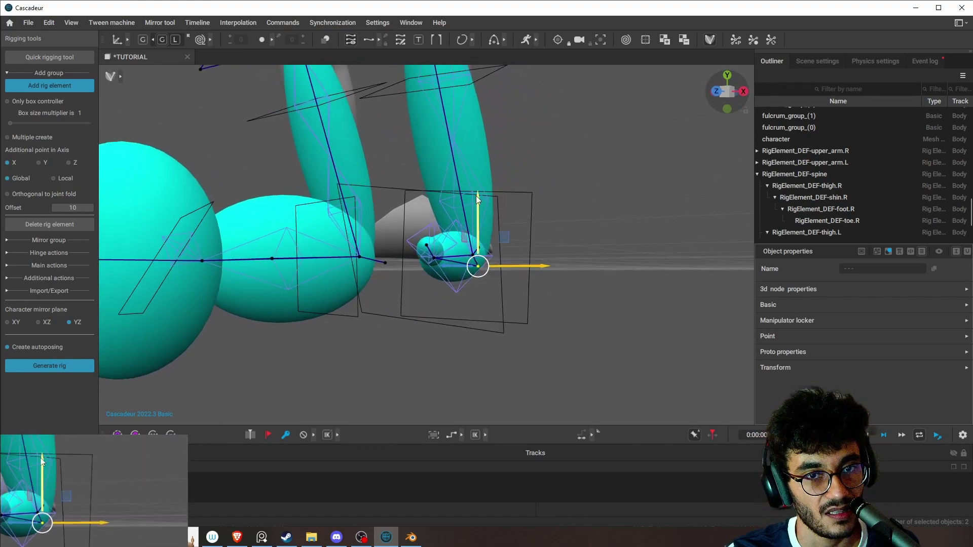
Step: Move the additional point of DEF-foot.L down and forward so it sits just below the left heel joint
mouse_move(589, 260)
right_mouse_down()
mouse_move(479, 306)
mouse_move(628, 287)
mouse_move(606, 282)
mouse_move(661, 304)
mouse_move(679, 267)
mouse_move(605, 293)
mouse_move(588, 260)
right_mouse_up()
left_click(664, 243)
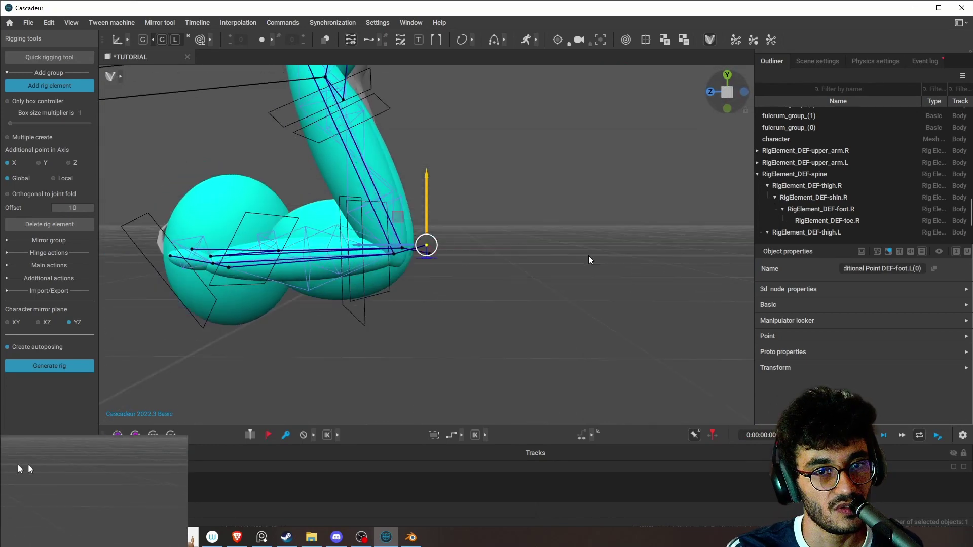
left_click_drag(429, 215, 430, 230)
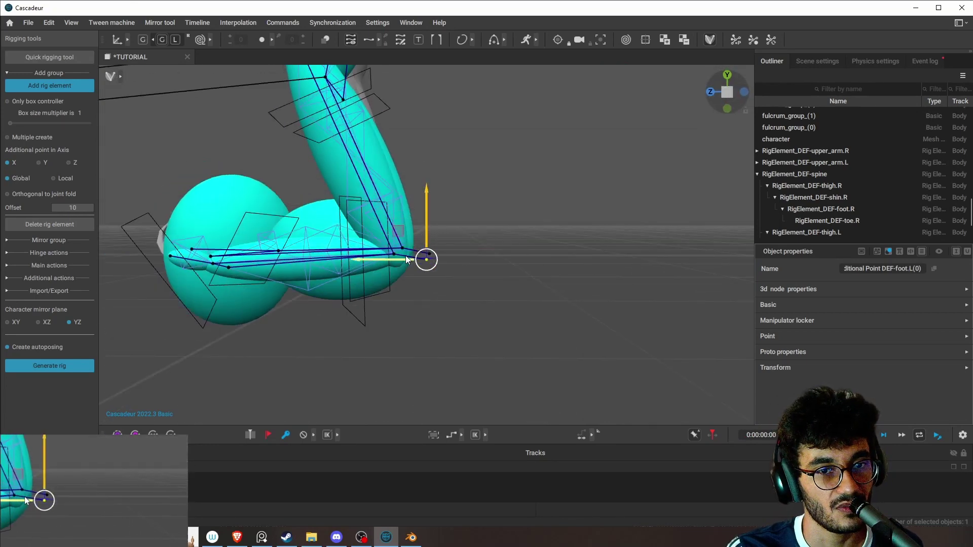
left_click_drag(398, 259, 371, 268)
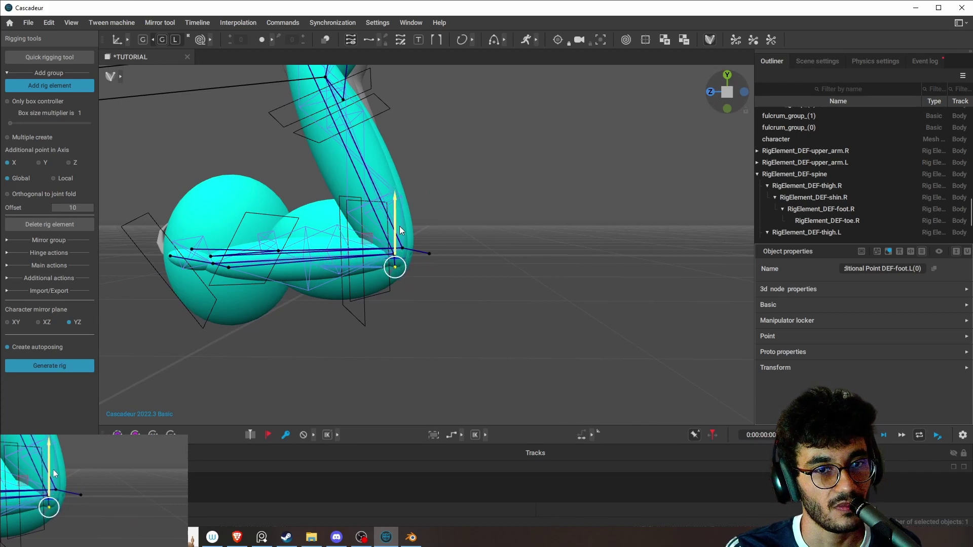
Step: Delete the whole right leg chain of rig elements, from the thigh to the toe
right_click_drag(397, 221, 472, 318)
left_click_drag(473, 323, 479, 310, "alt")
scroll(479, 310, "down", 7)
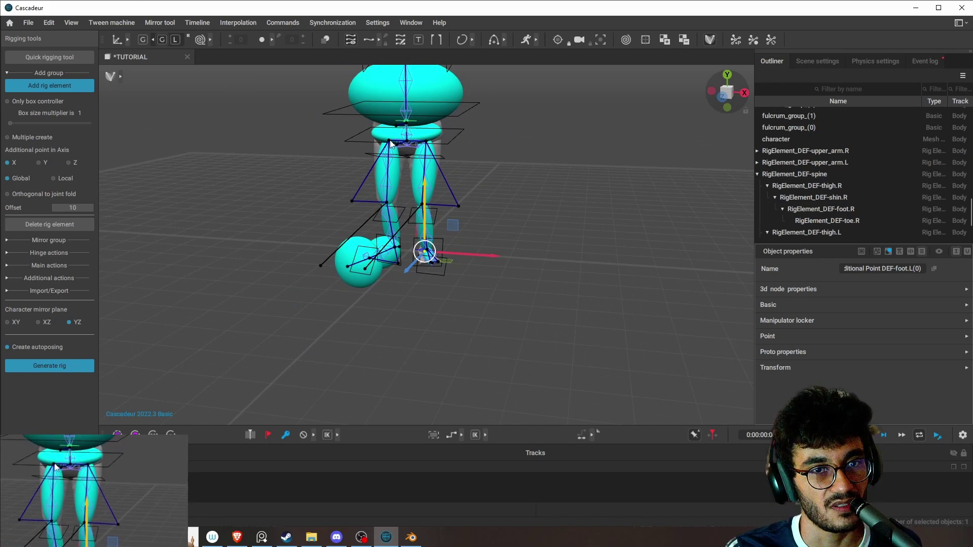
double_click(390, 142)
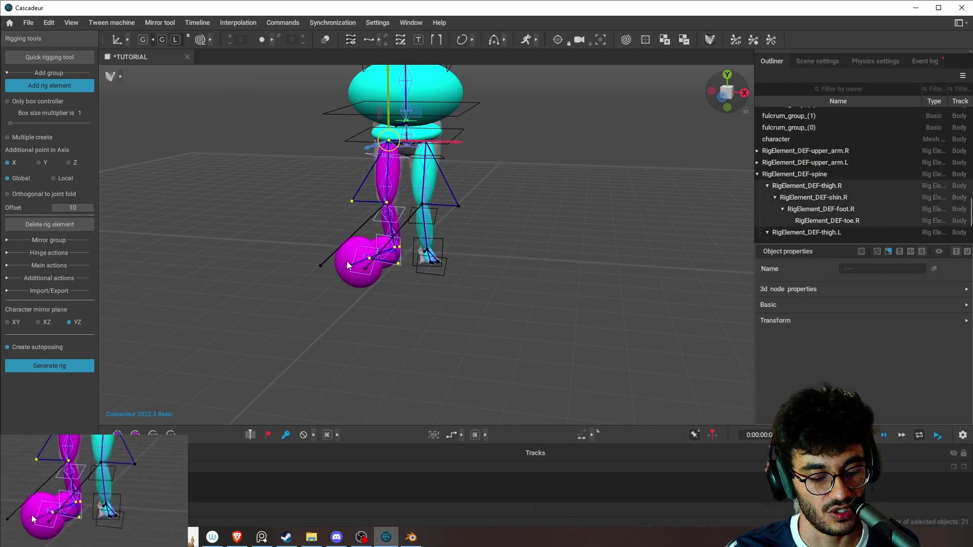
left_click(45, 225)
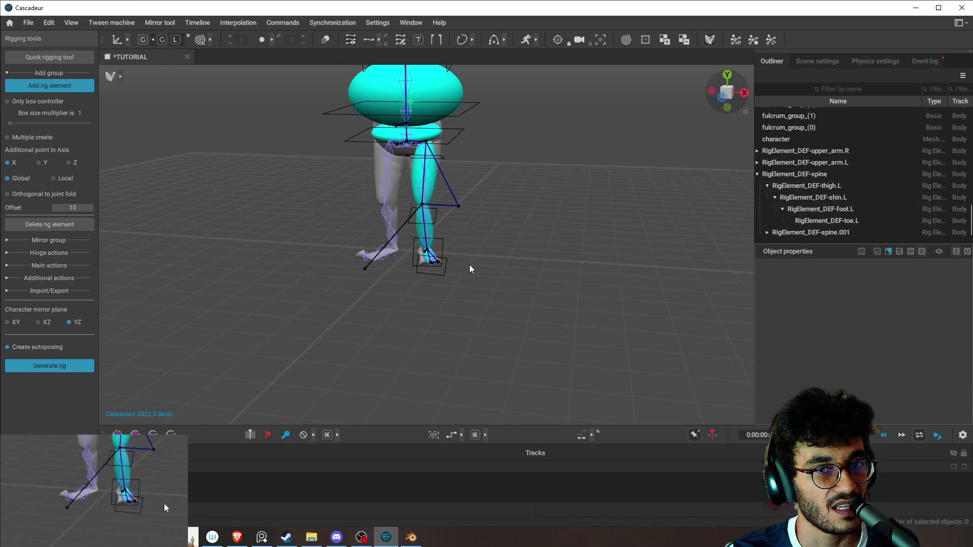
Step: Mirror the left leg's rig element chain to the right side across the YZ plane, using L as original and R as mirrored
right_click_drag(469, 265, 436, 152)
left_click(433, 146)
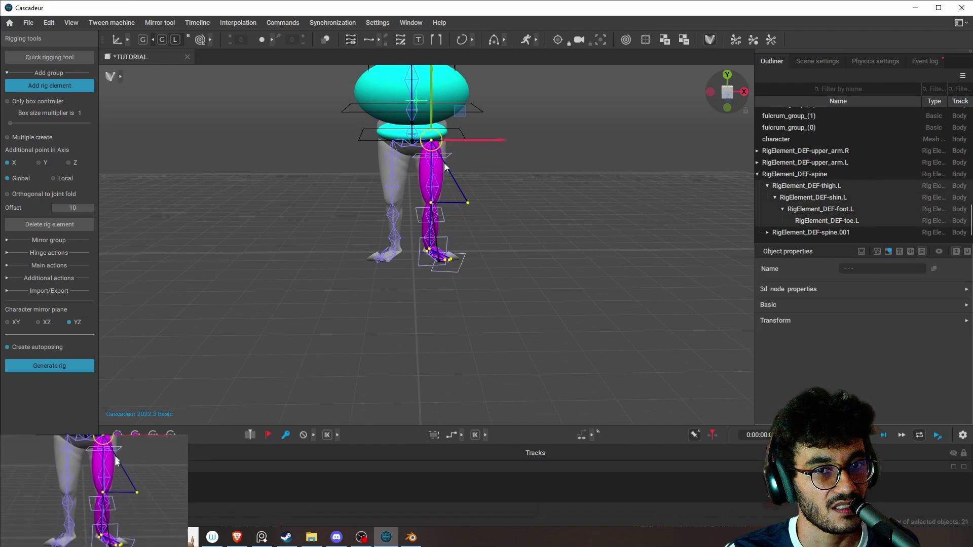
left_click(32, 241)
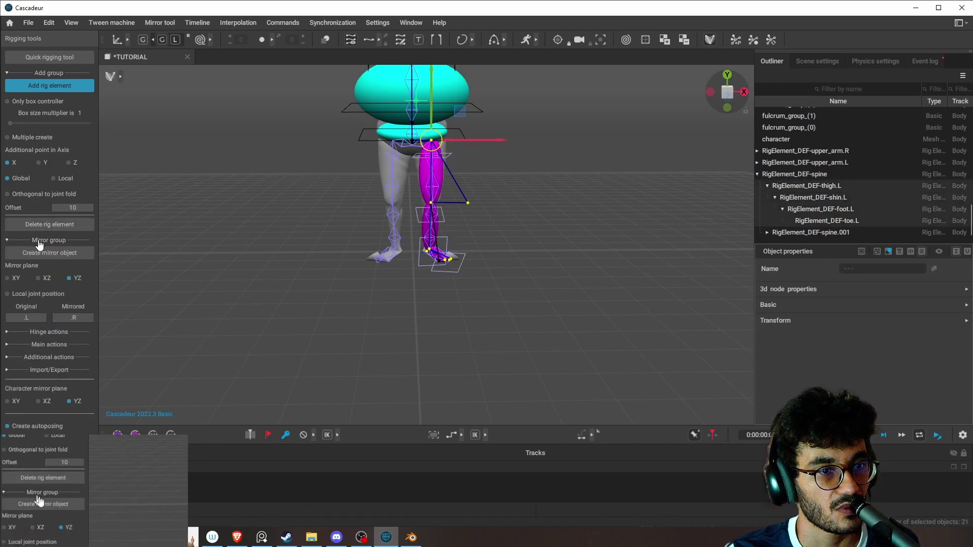
left_click(53, 253)
right_click_drag(478, 315, 458, 217)
scroll(516, 259, "up", 1)
left_click(485, 227)
Step: Test the generated rig by moving DEF-hand.L_MainPoint down beside the body and raising the right hand point
right_click_drag(560, 236, 319, 217)
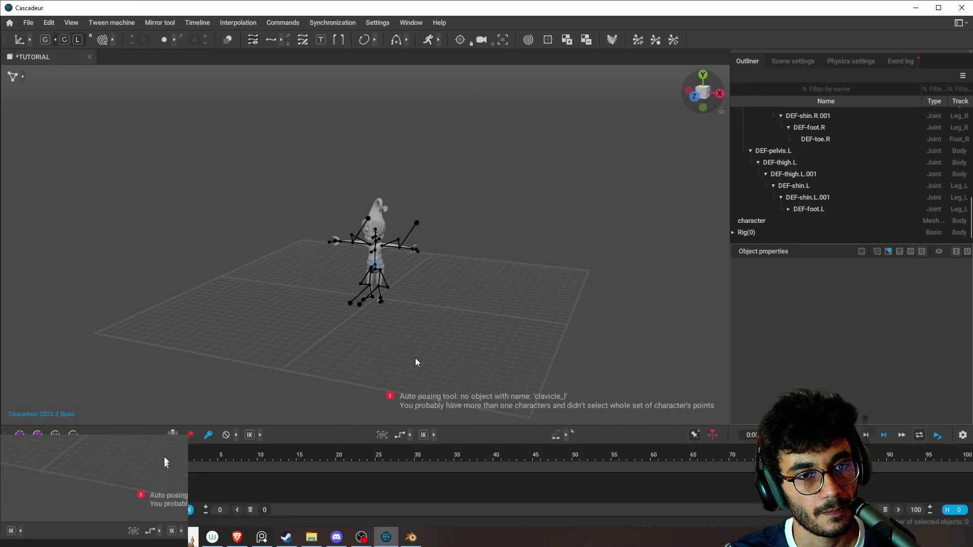
scroll(506, 349, "up", 8)
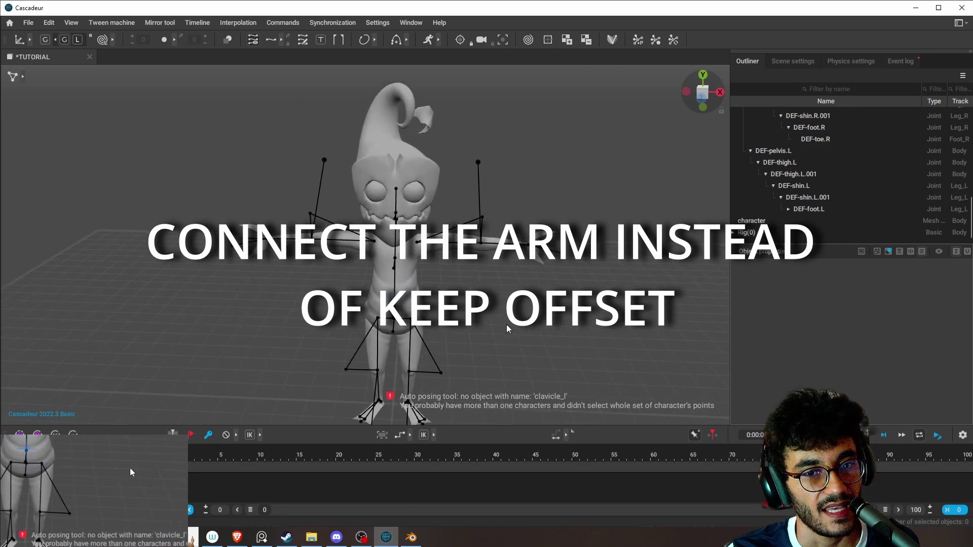
right_click_drag(507, 326, 551, 346)
left_click_drag(550, 347, 505, 347, "alt")
left_click(527, 245)
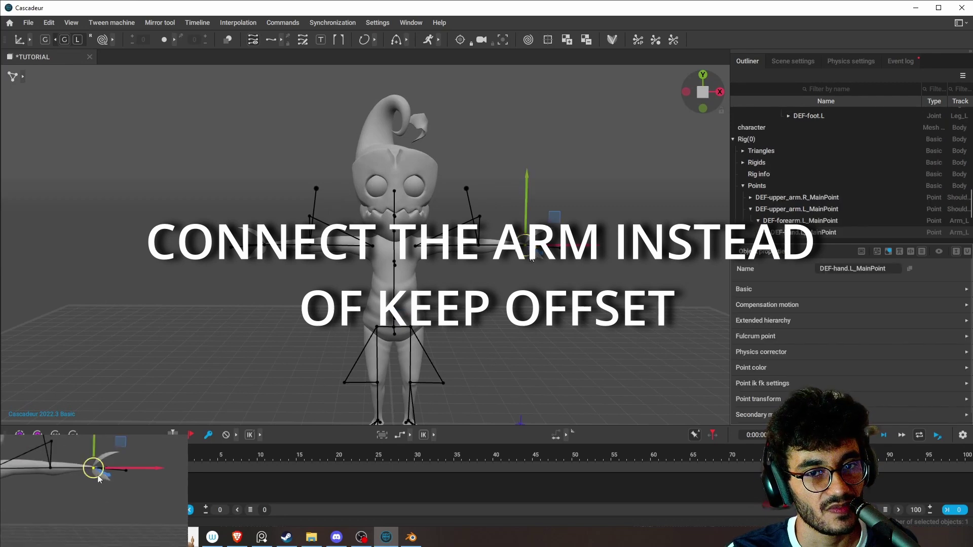
left_click_drag(524, 228, 458, 311)
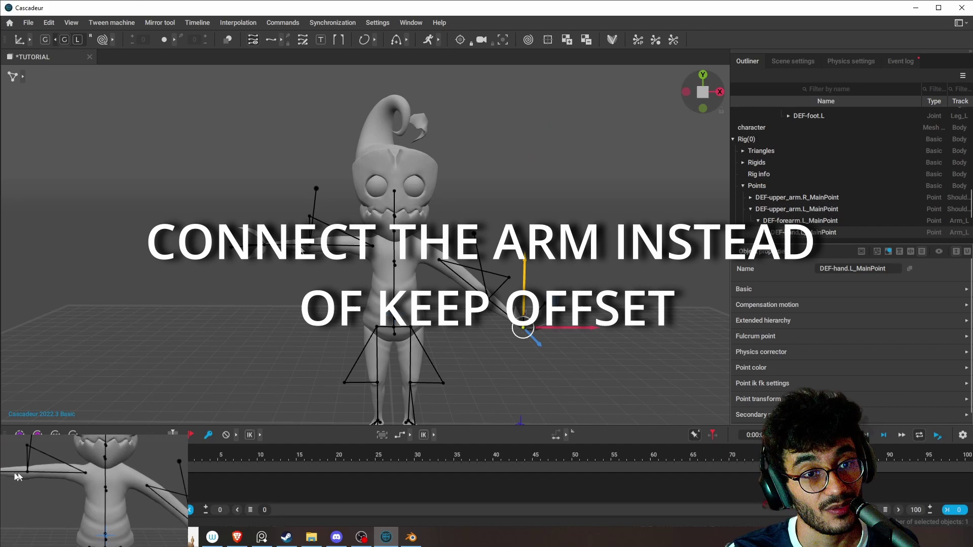
left_click(265, 280)
left_click_drag(269, 261, 264, 172)
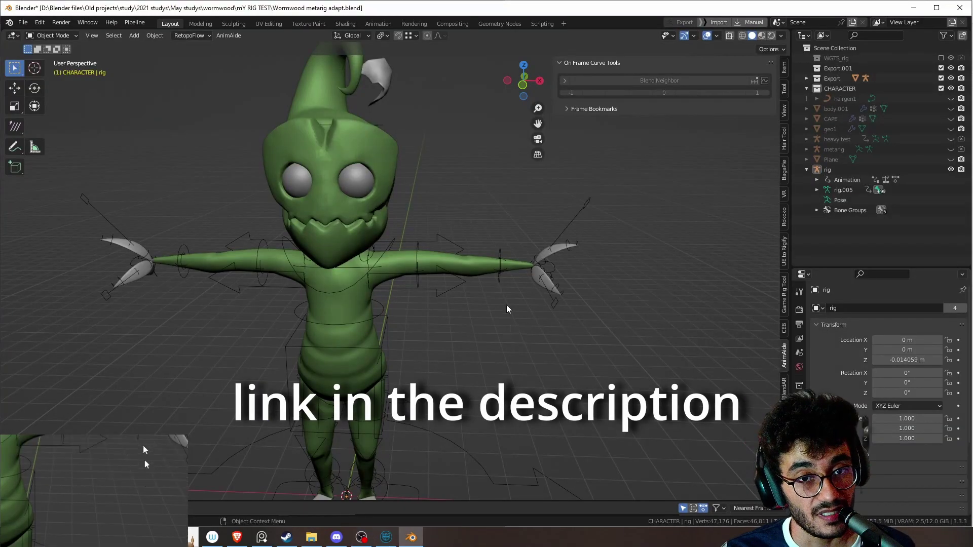
Step: In Blender, select the character's rig and examine its bones and armature layers in Edit Mode
middle_click_drag(453, 244, 454, 270)
left_click(452, 248)
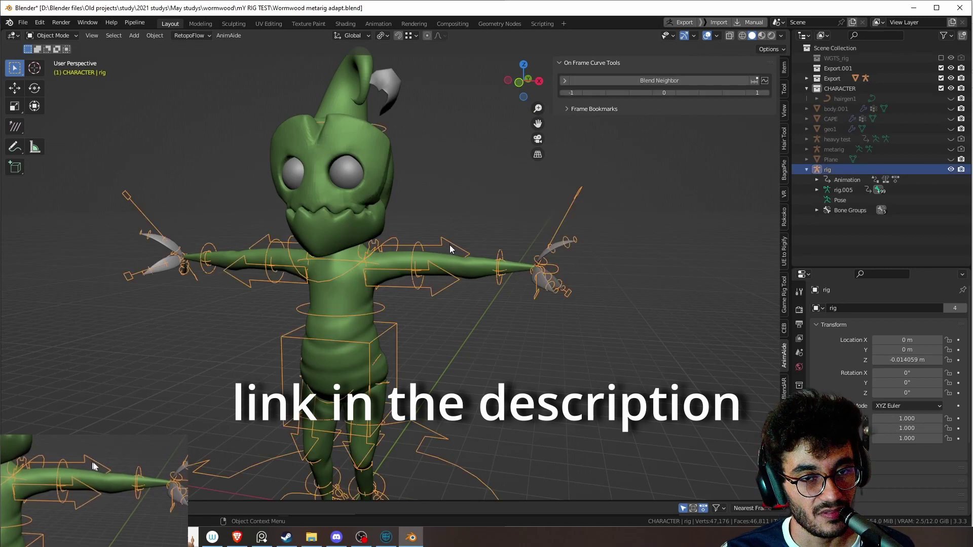
key("Tab")
left_click(799, 445)
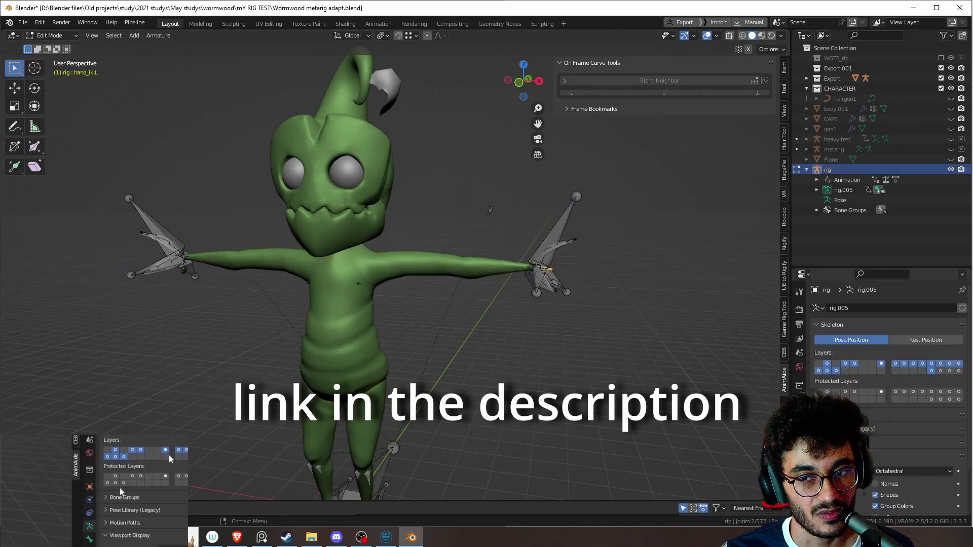
middle_click_drag(595, 310, 608, 310)
key("Tab")
middle_click_drag(519, 349, 590, 260)
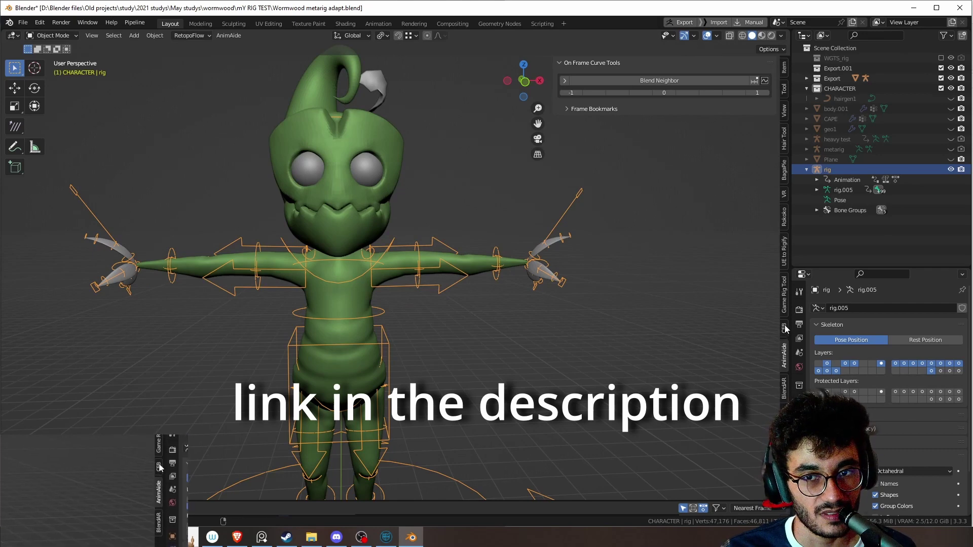
Step: Generate a game rig named rig_deform with Disconnect Bones on, Copy Location & Copy Rotation constraints and Deform extract mode
left_click(783, 299)
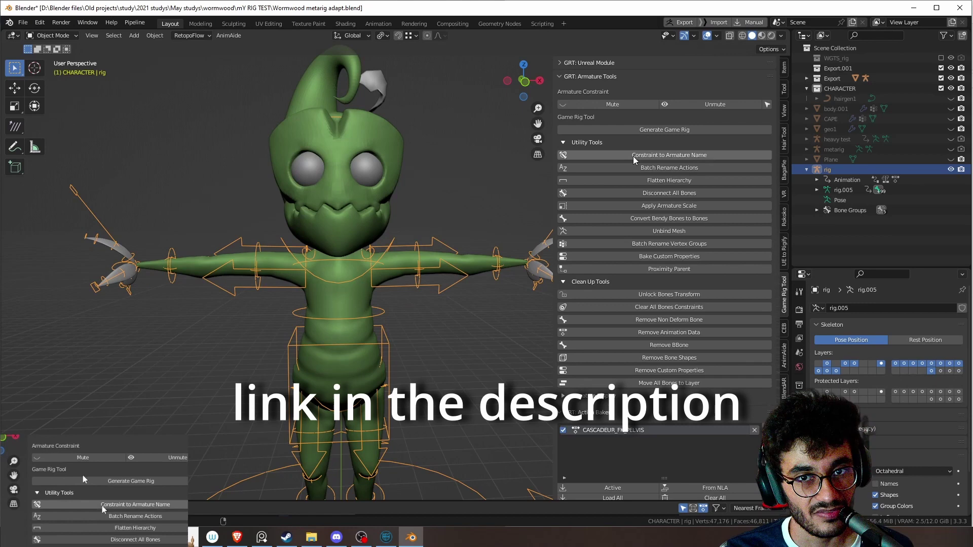
left_click(688, 129)
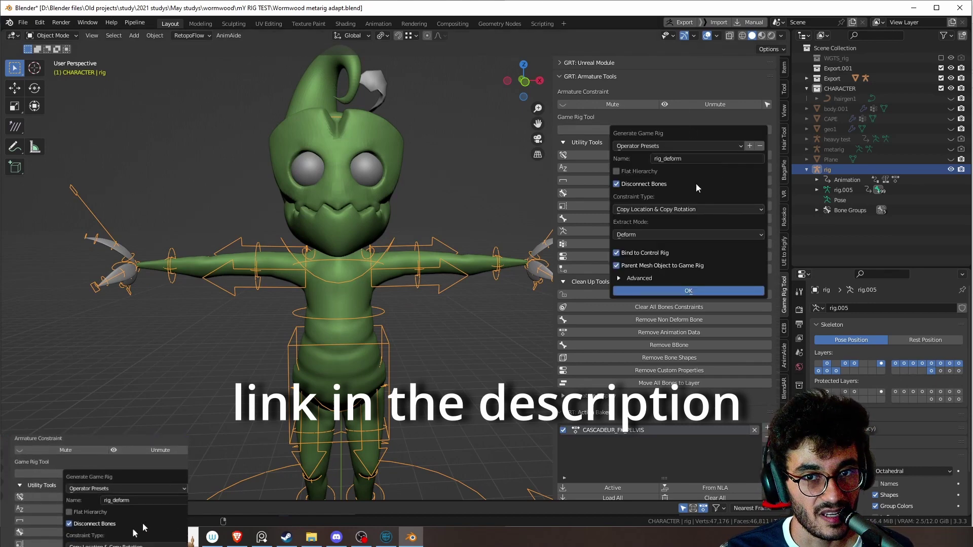
left_click(678, 209)
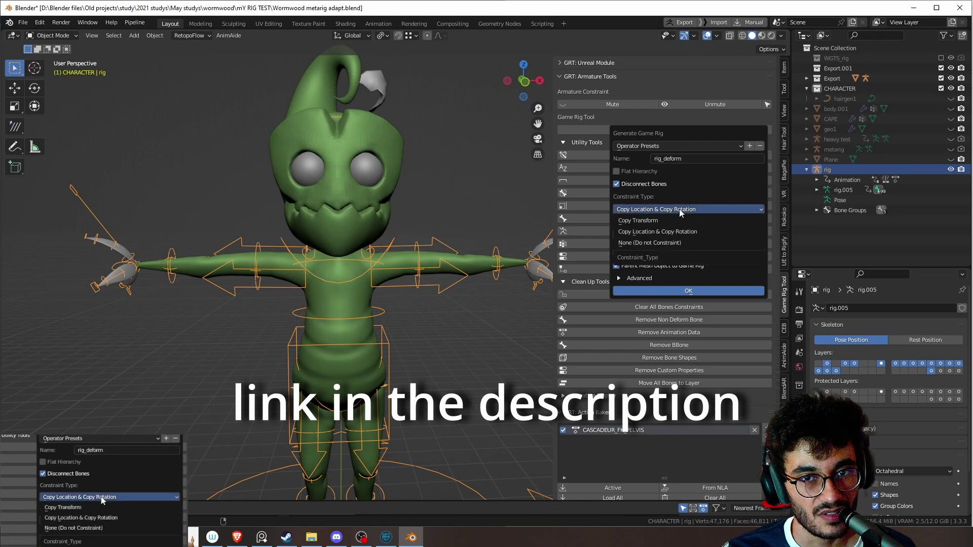
left_click(679, 209)
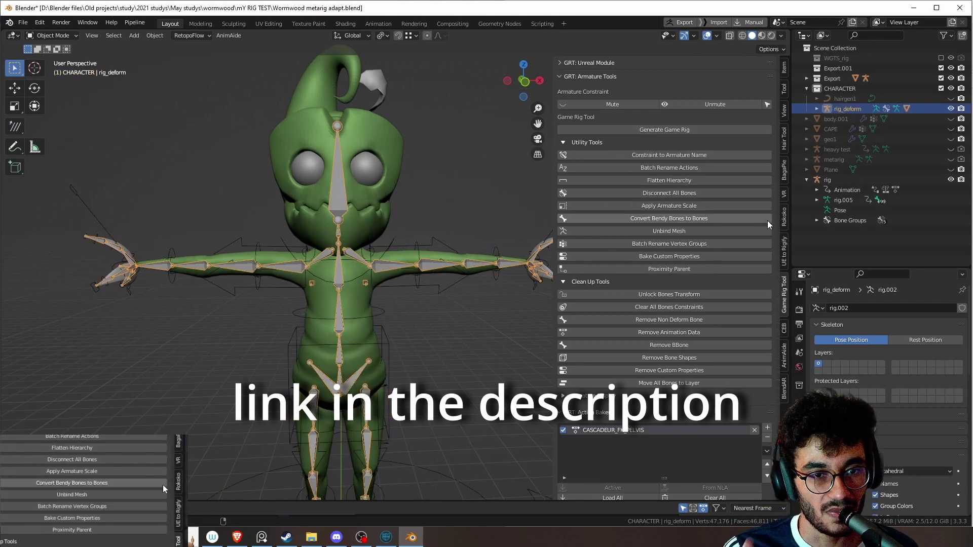
Step: Enter Edit Mode on rig_deform and try rotating the DEF-upper_arm.L.001 bone
middle_click_drag(494, 350, 465, 352)
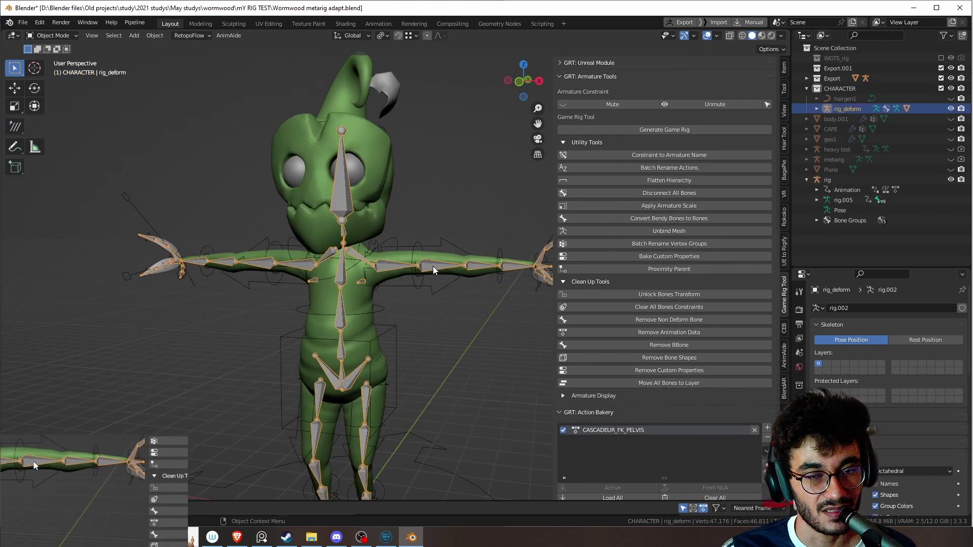
key("Tab")
middle_click_drag(464, 326, 483, 325)
key("r")
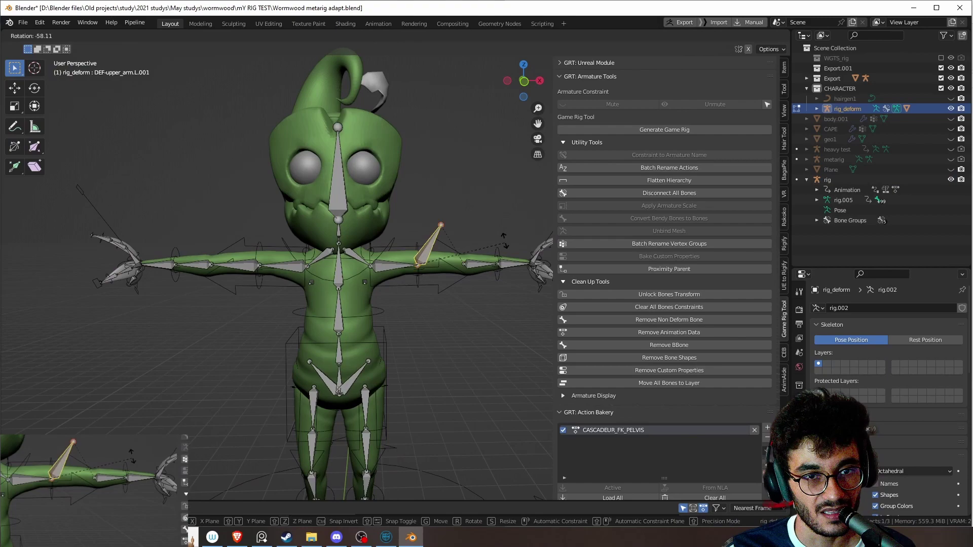
right_click(502, 242)
Step: Move the disconnected DEF-upper_arm.L bone down out of the arm chain, about 0.15 m along X
left_click(398, 270)
key("g")
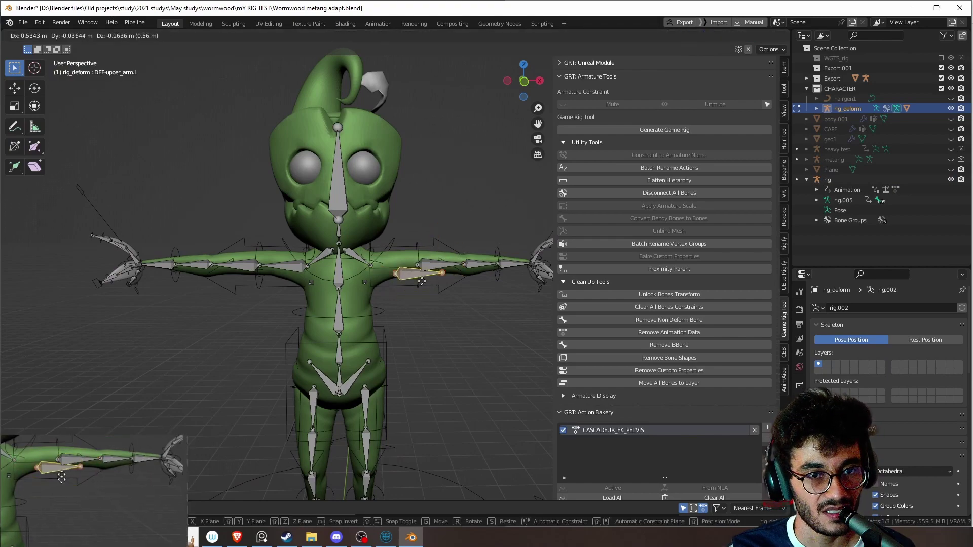
right_click(421, 281)
scroll(405, 316, "up", 1)
key("KP_Decimal")
scroll(392, 325, "down", 3)
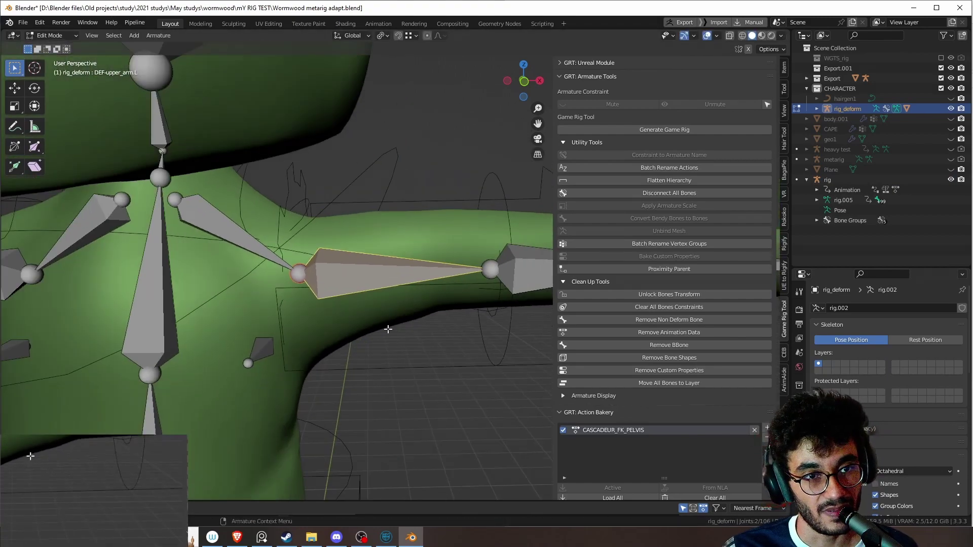
key("g")
left_click(416, 373)
middle_click_drag(373, 327, 392, 326)
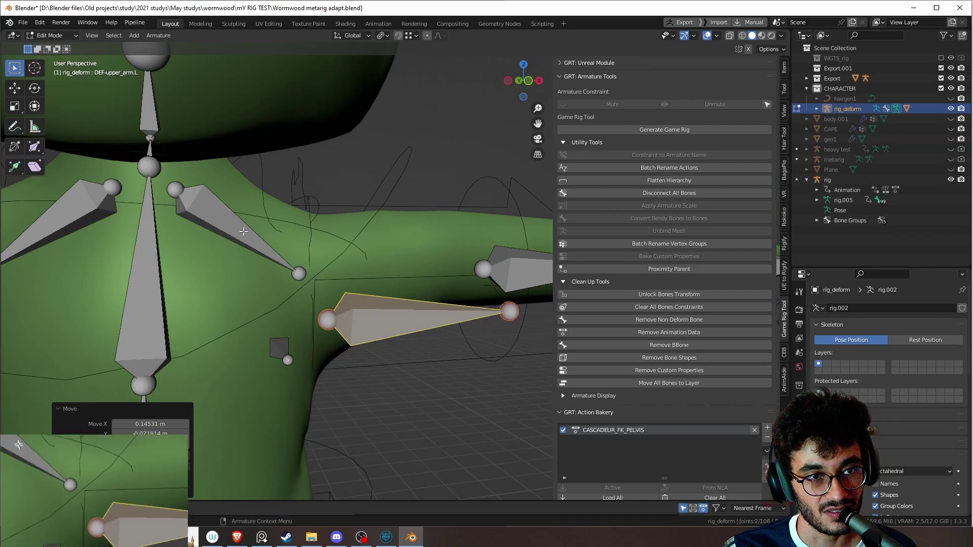
Step: Move the DEF-shoulder.L bone about 0.35 m and the DEF-spine.003 bone about 0.43 m along X, away from their neighbours
left_click(238, 224)
key("g")
left_click(314, 201)
middle_click_drag(241, 275, 301, 254, "shift")
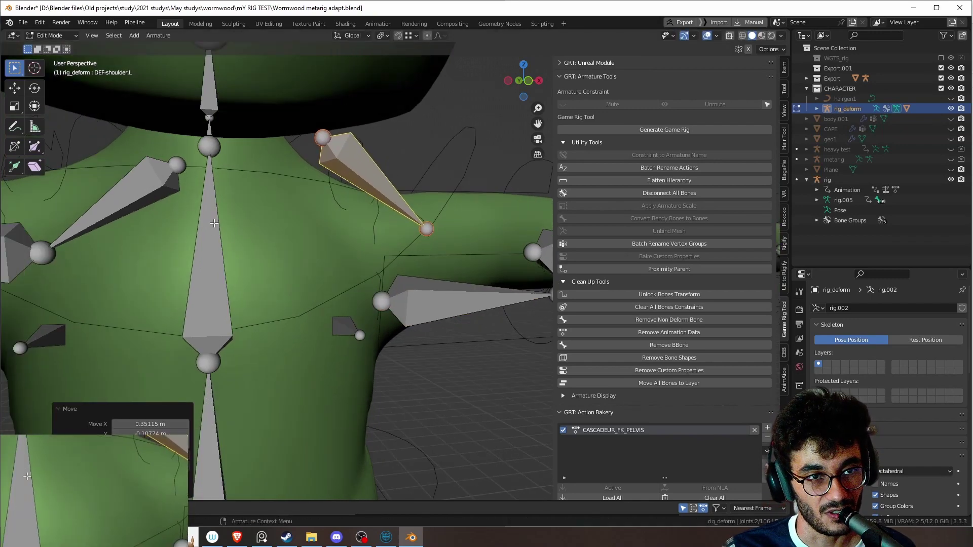
left_click(213, 222)
key("g")
left_click(324, 277)
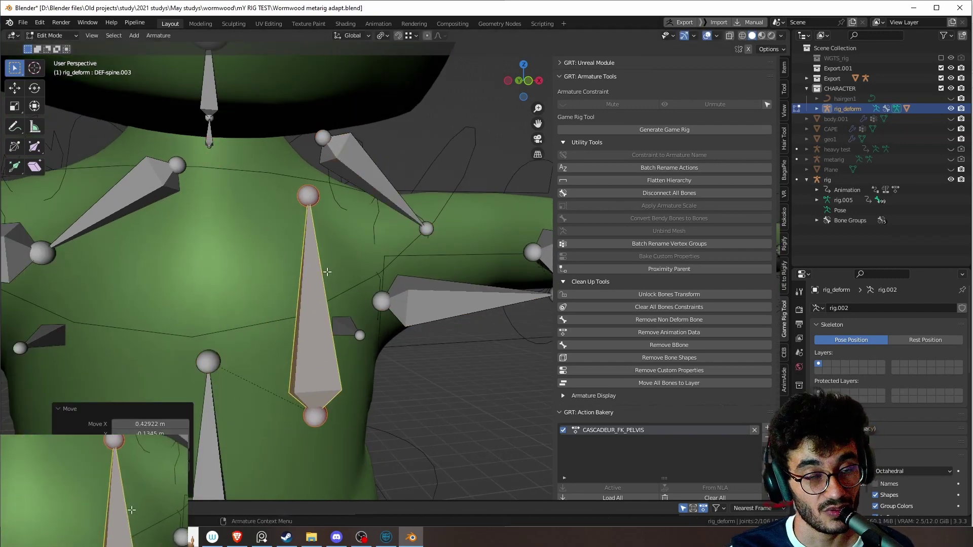